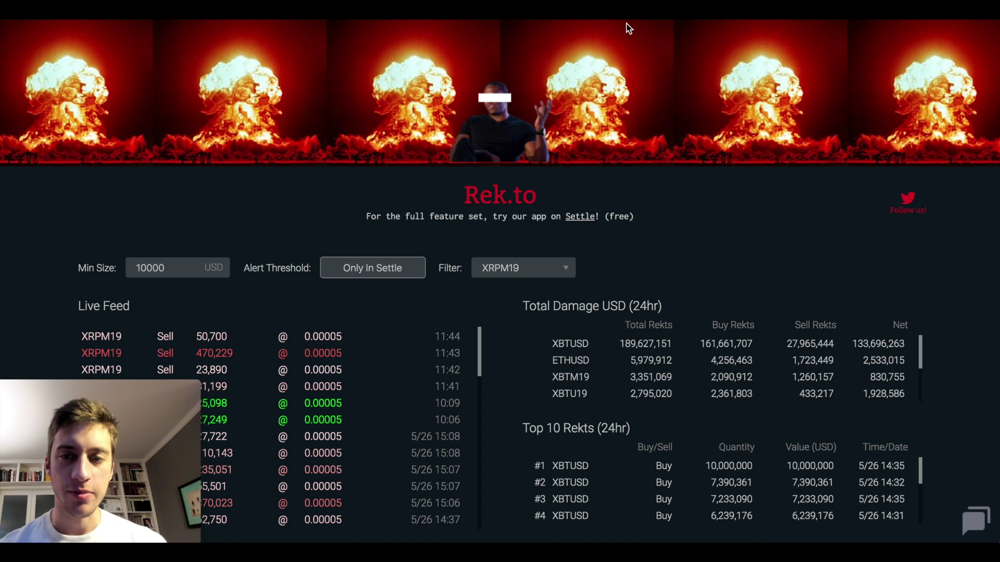
Switch to the Patreon page and review the Video poll's topic options and votes.
key("ctrl+Tab")
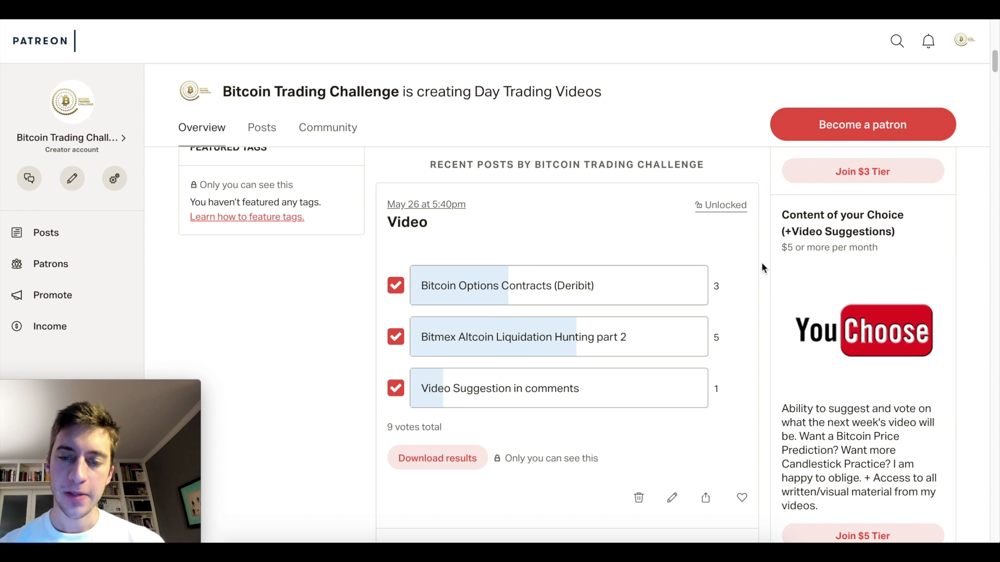
scroll(761, 265, "down", 1)
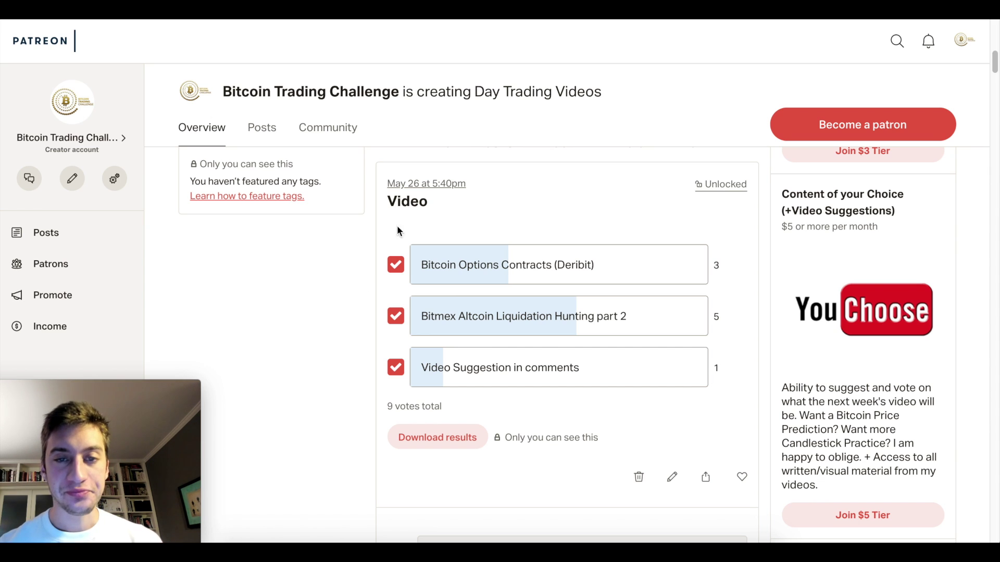
Return to Rek.to and filter the liquidation feed by the LTCM19 contract.
left_click(427, 16)
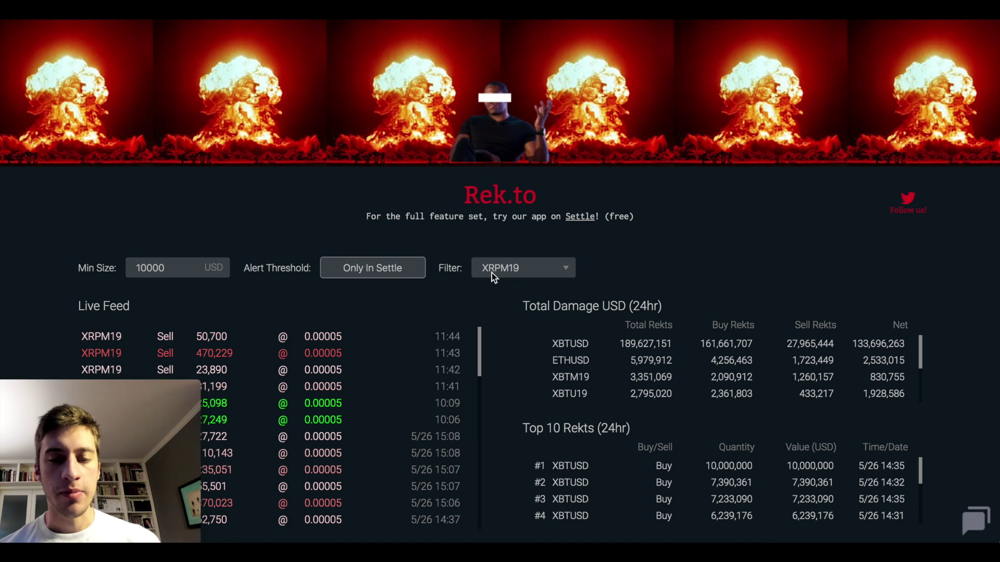
left_click(506, 276)
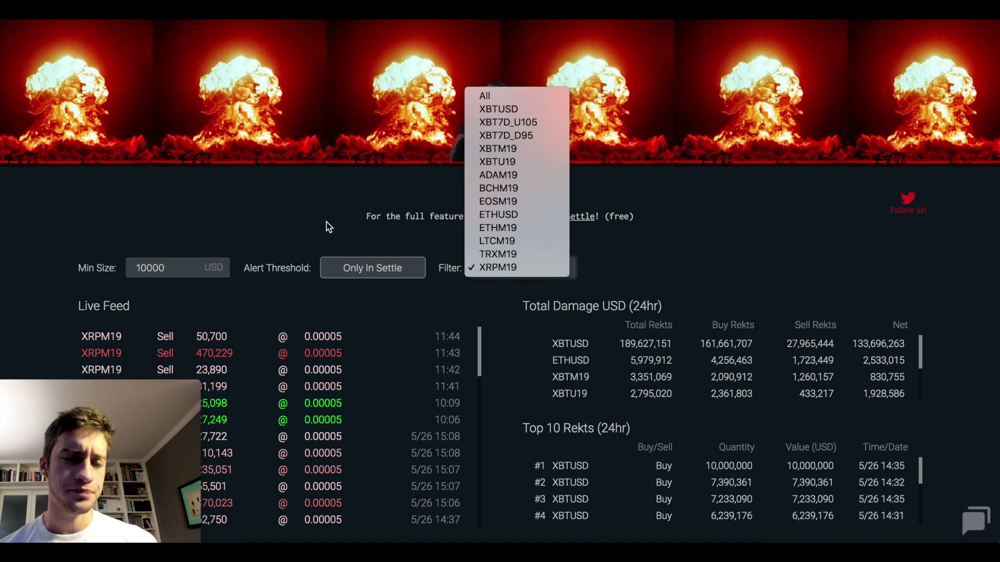
left_click(504, 242)
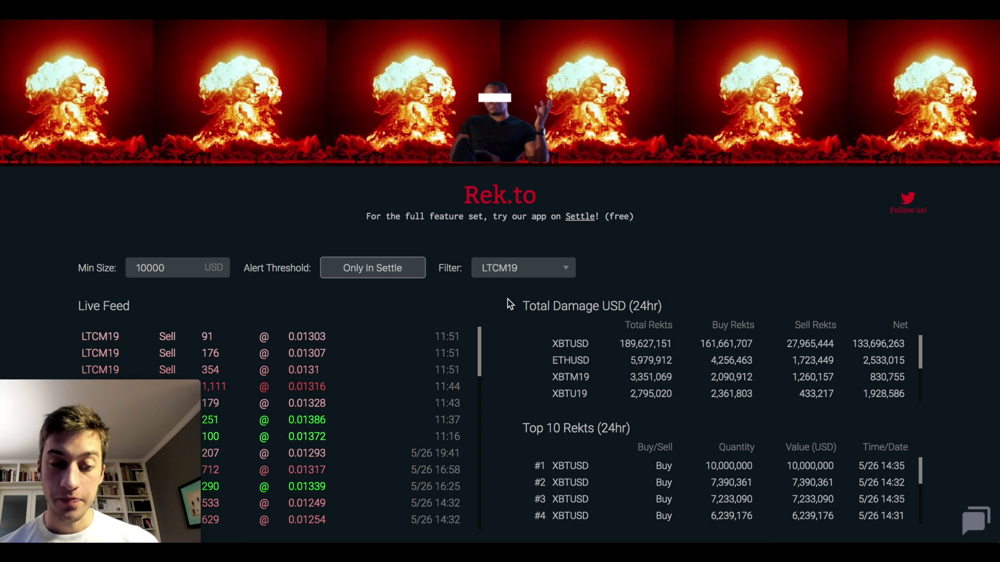
Examine the Total Damage USD (24hr) table down to the altcoin contracts such as XRPM19, ADAM19 and LTCM19.
left_click_drag(515, 303, 671, 309)
left_click(671, 307)
scroll(614, 353, "down", 3)
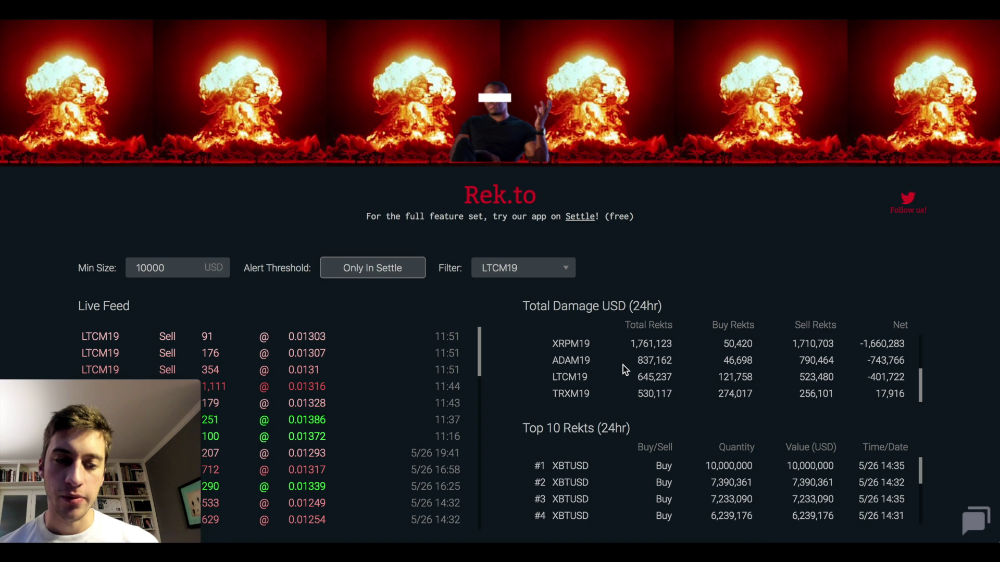
scroll(623, 367, "up", 3)
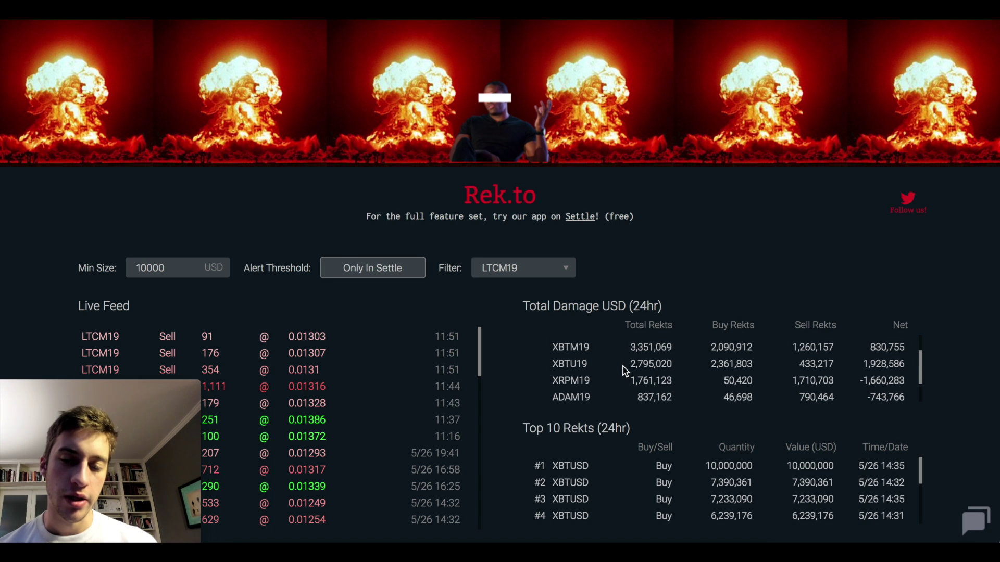
scroll(620, 359, "down", 3)
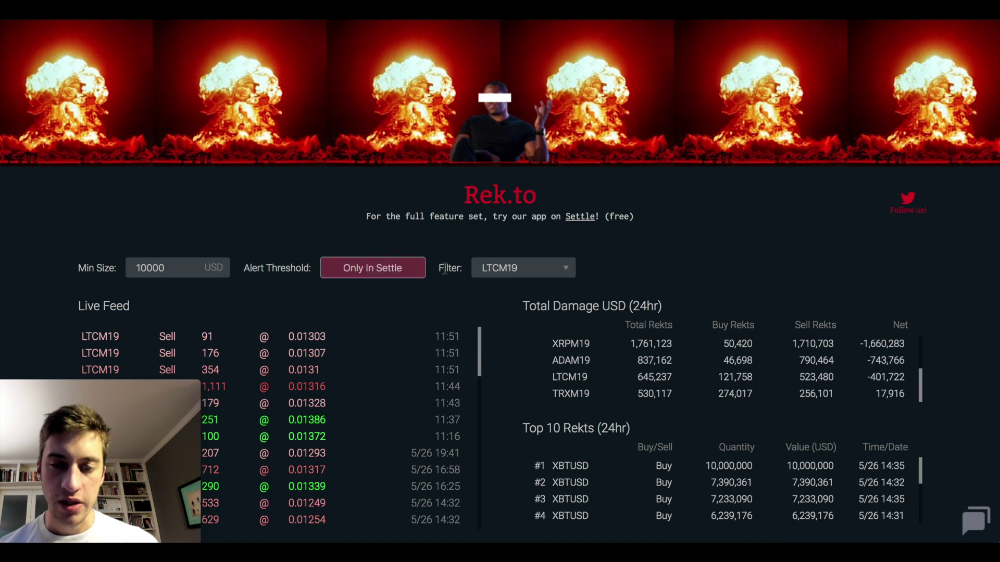
Keep the LTCM19 filter and examine the sizes of the most recent LTCM19 sell liquidations in the Live Feed.
left_click(500, 267)
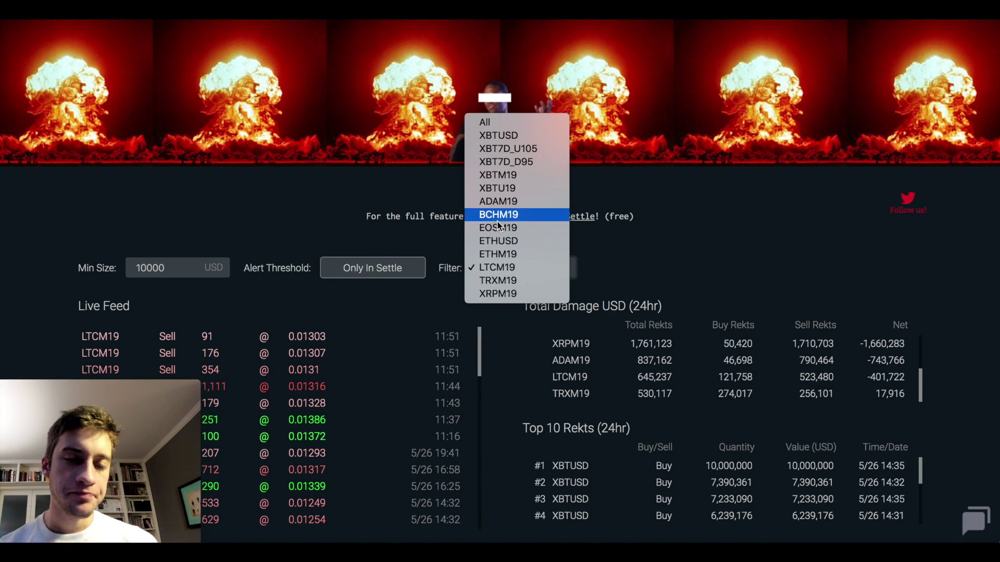
left_click(510, 269)
left_click_drag(198, 336, 219, 340)
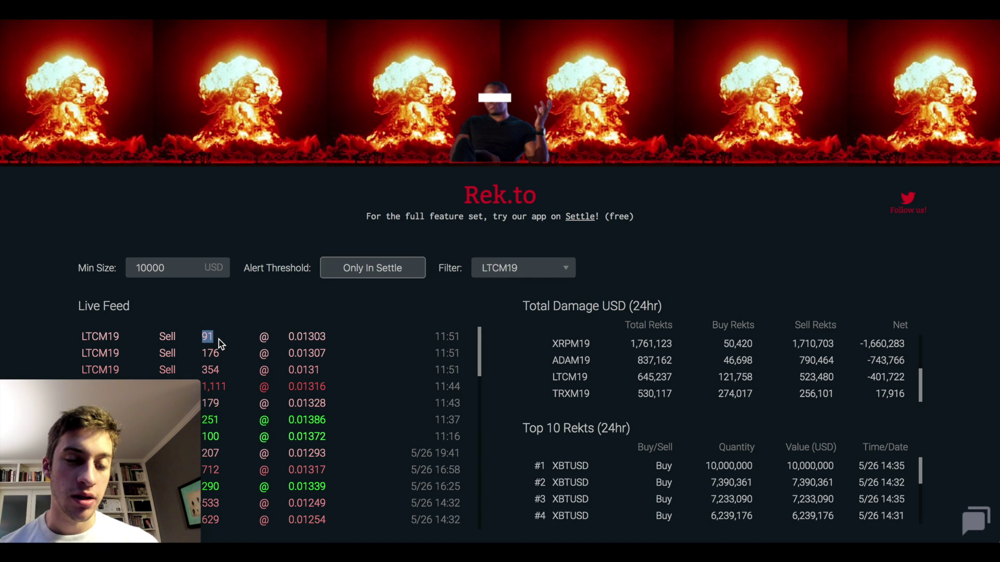
left_click_drag(82, 336, 215, 338)
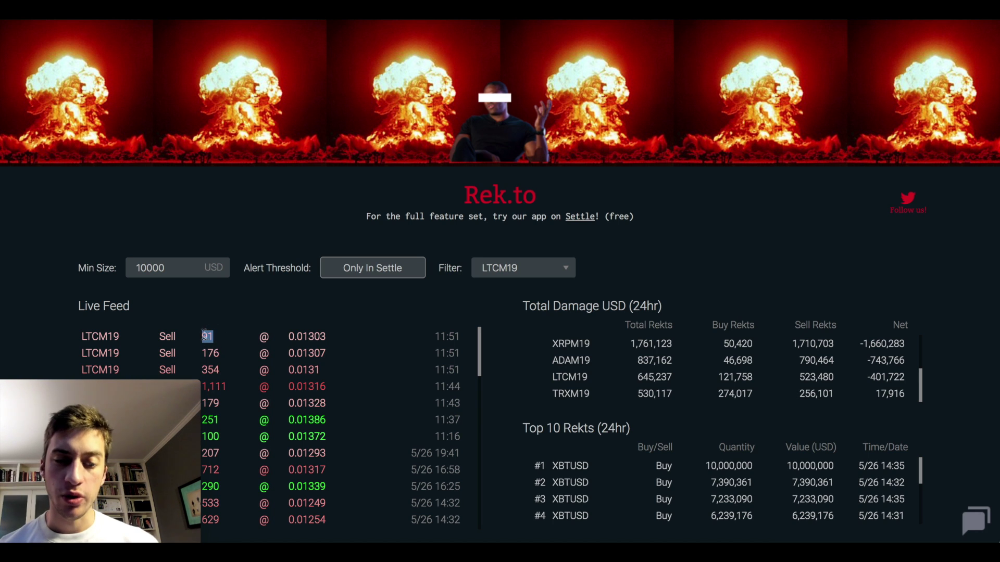
scroll(221, 336, "down", 1)
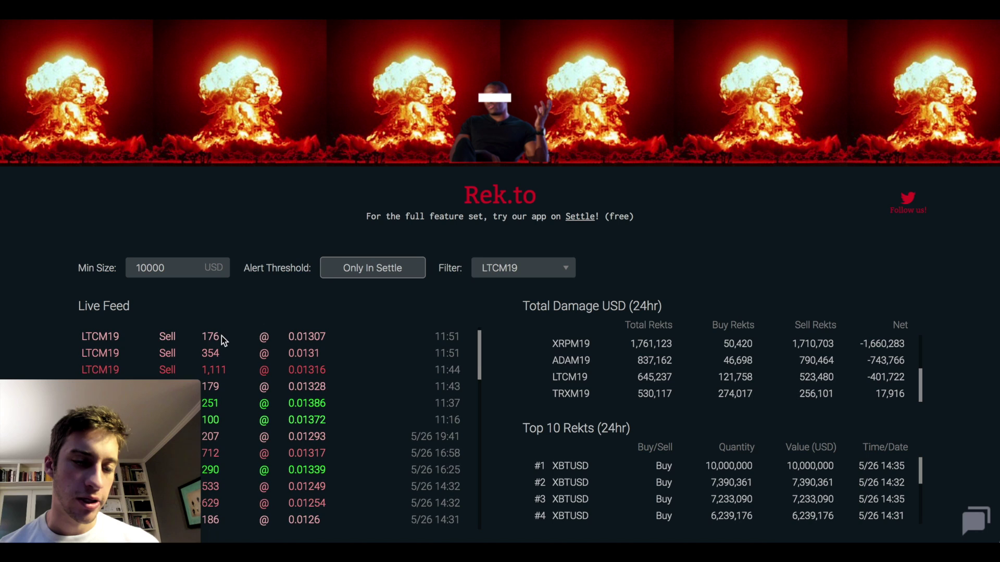
double_click(231, 367)
scroll(233, 366, "down", 1)
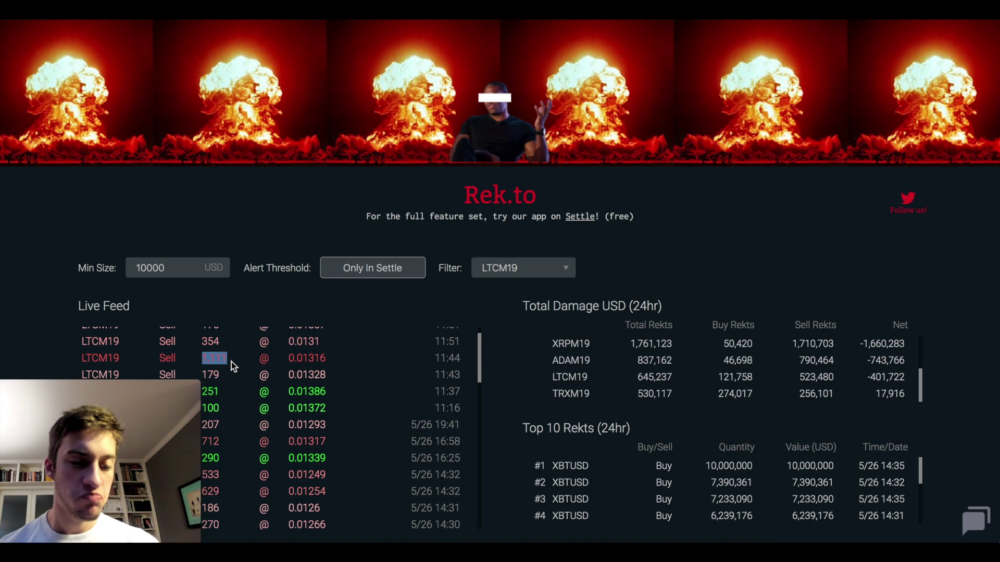
left_click(249, 362)
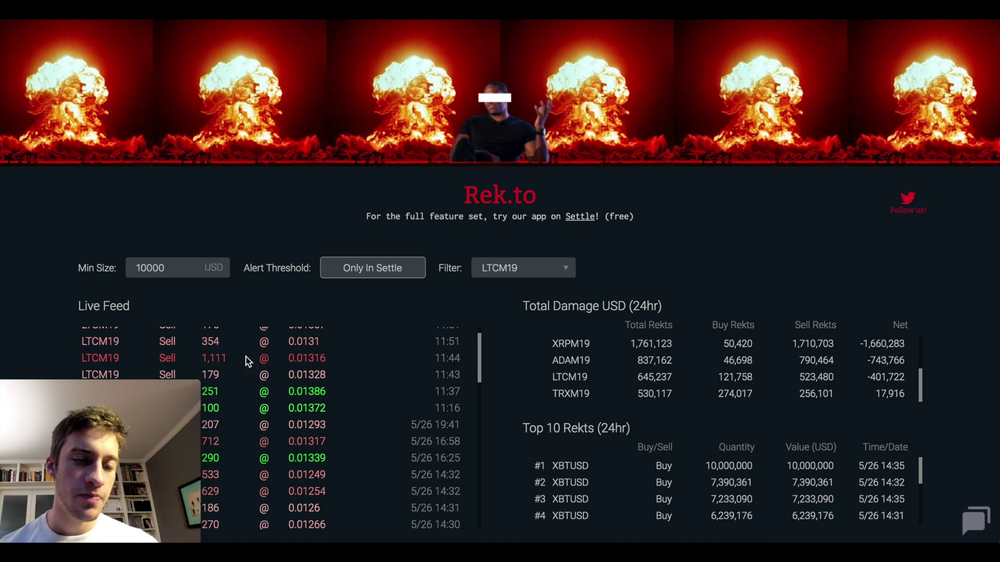
scroll(249, 361, "up", 3)
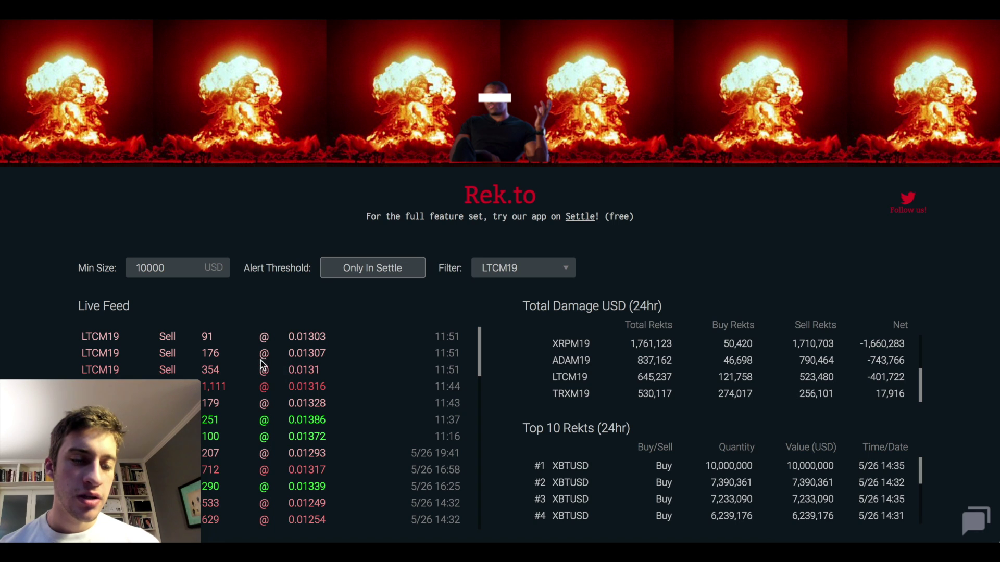
Clear the minimum size filter and browse the LTCM19 liquidations of every size in the Live Feed.
double_click(169, 269)
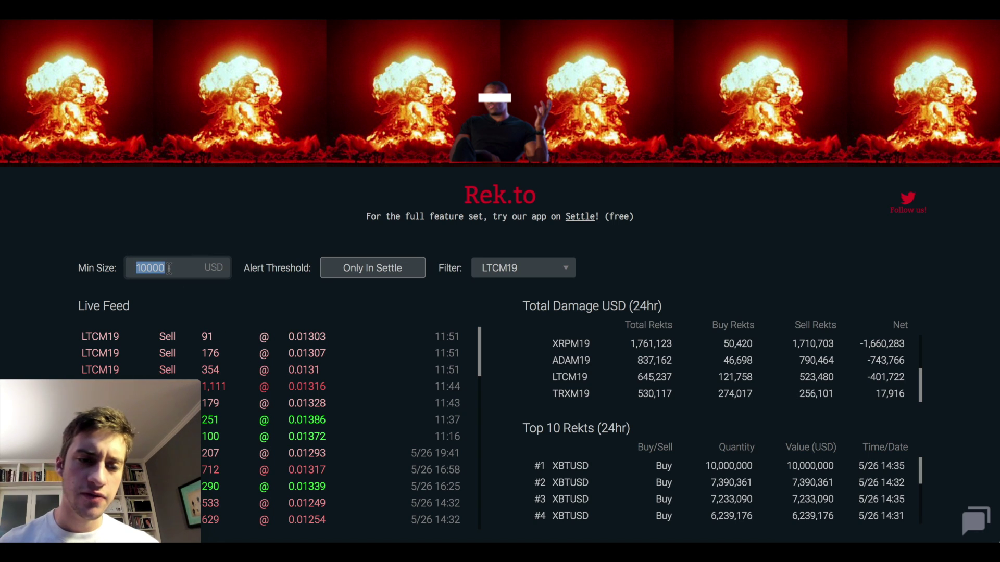
key("BackSpace")
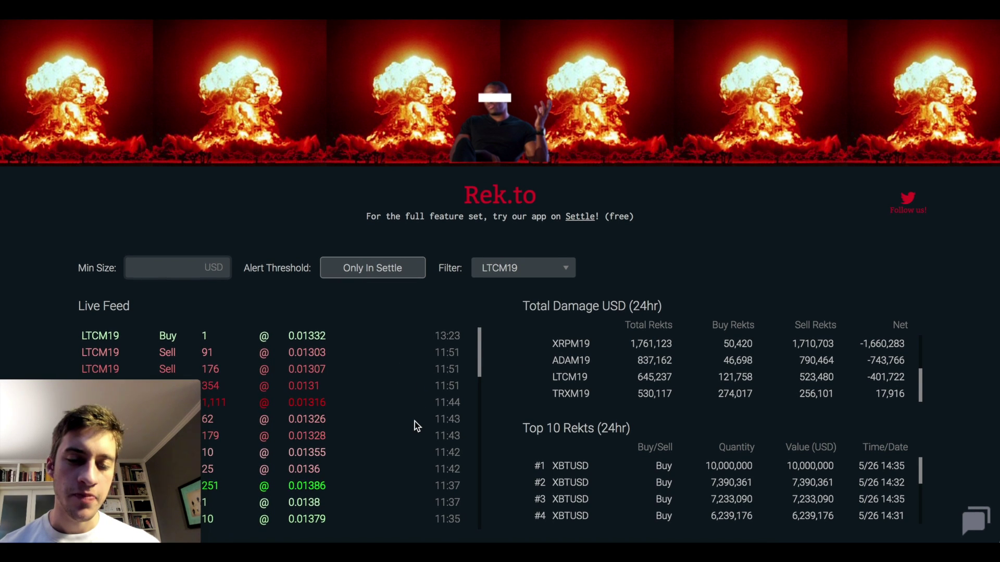
scroll(414, 432, "down", 2)
scroll(412, 424, "down", 3)
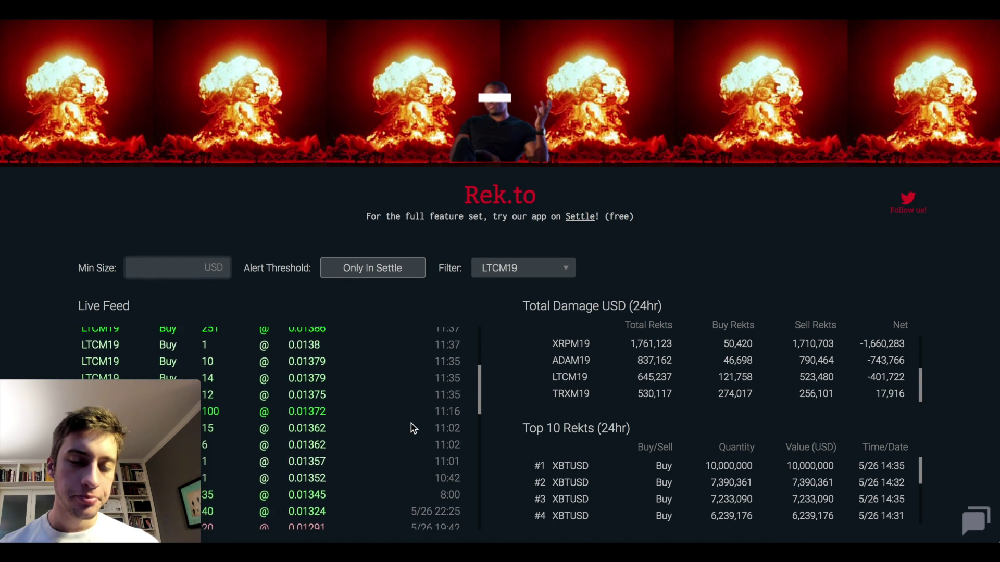
scroll(411, 424, "up", 1)
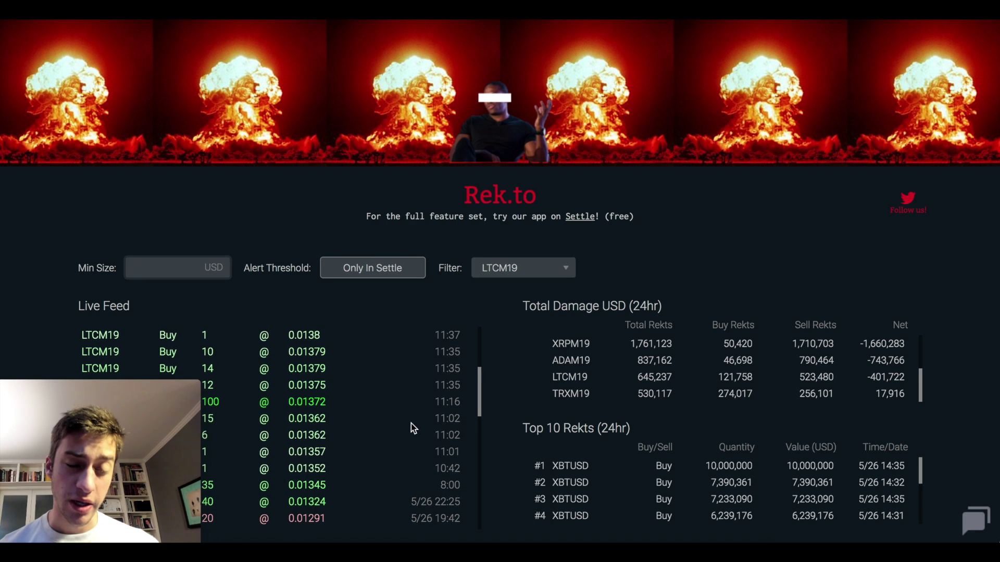
scroll(405, 428, "down", 1)
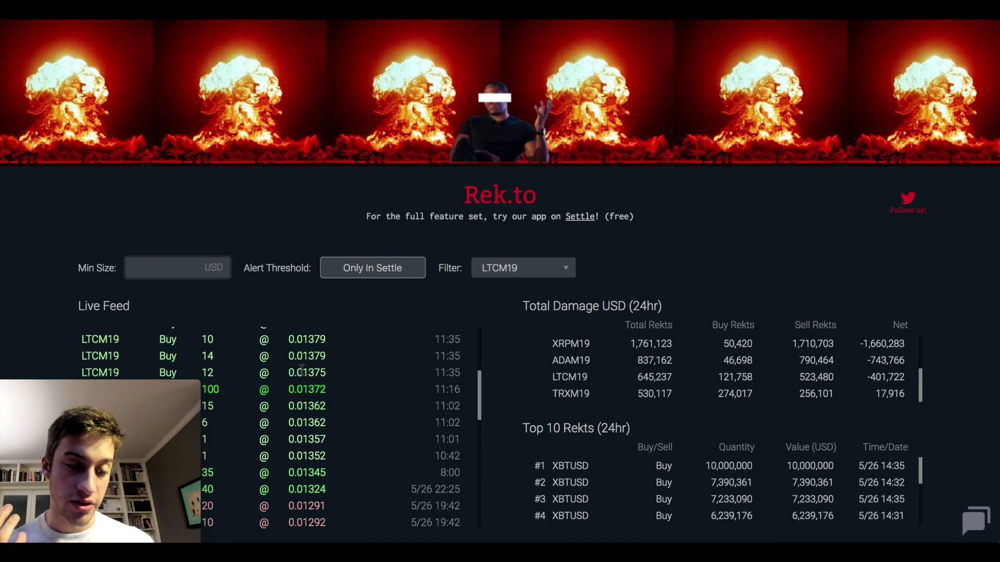
scroll(377, 449, "down", 3)
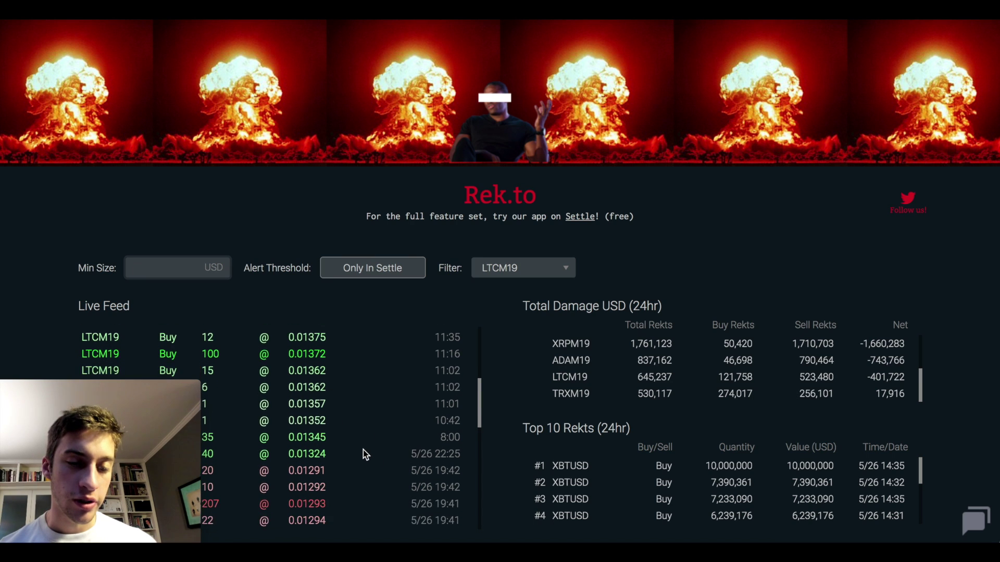
Examine the quantities and prices of the small LTCM19 buy liquidations in the unfiltered Live Feed.
left_click_drag(196, 358, 215, 360)
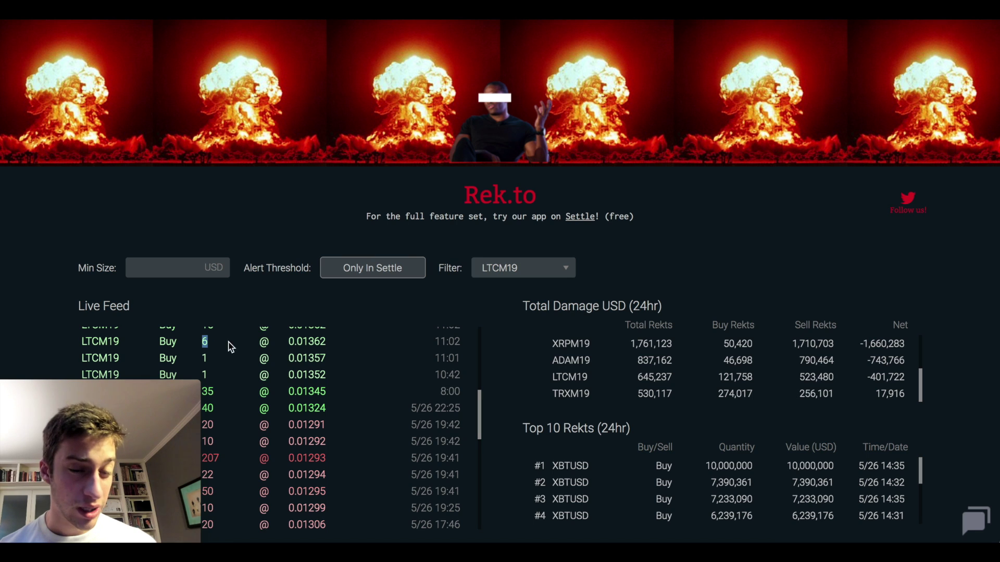
left_click_drag(302, 437, 329, 441)
left_click_drag(299, 403, 340, 404)
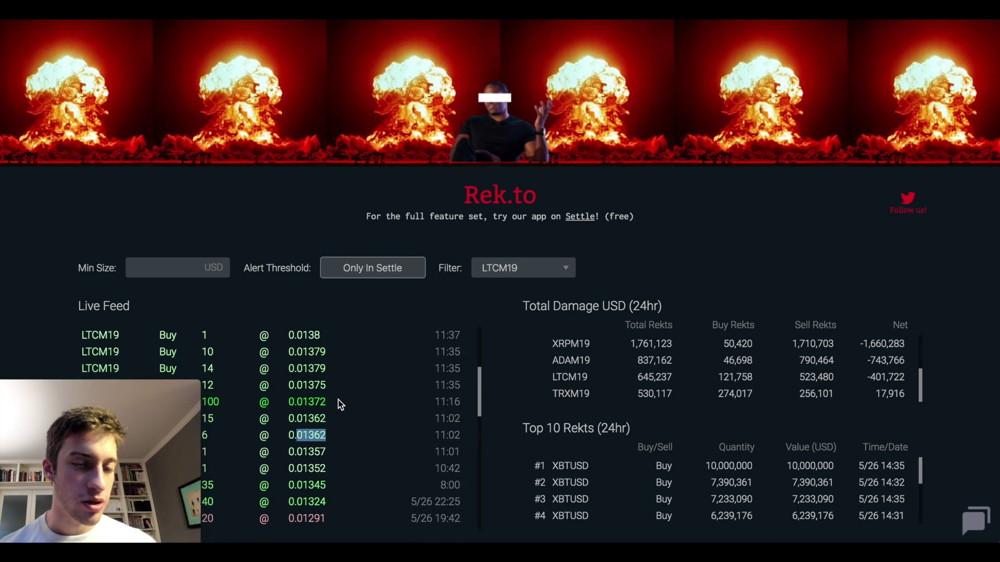
left_click(312, 439)
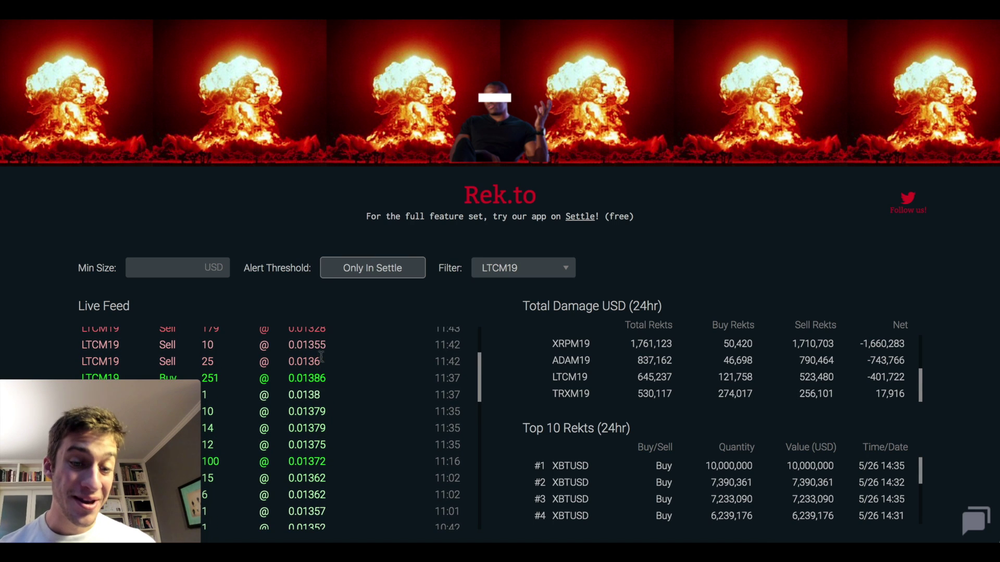
left_click(363, 384)
scroll(364, 384, "down", 1)
Set the minimum liquidation size to 10000 USD.
left_click(177, 272)
type("1")
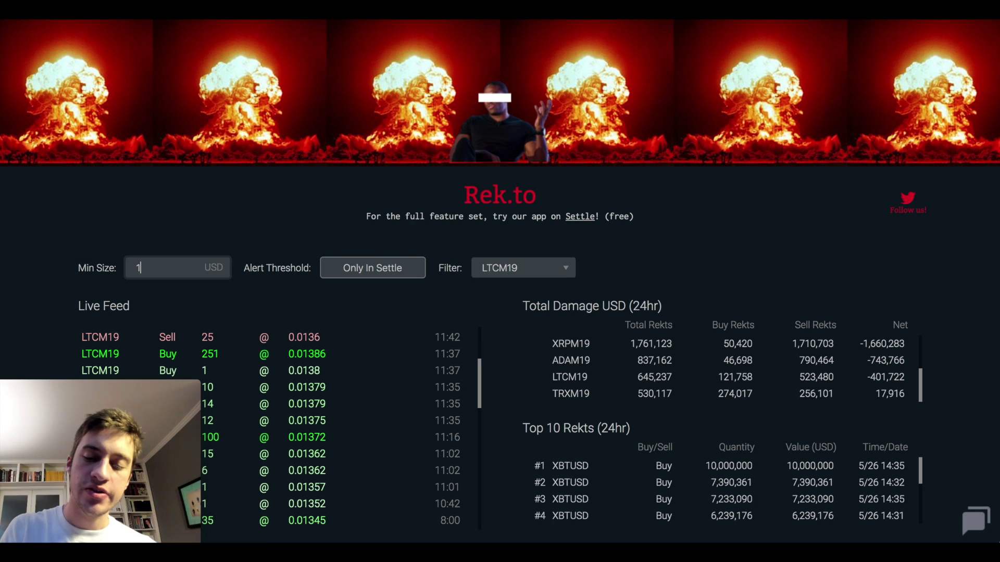
type("0000")
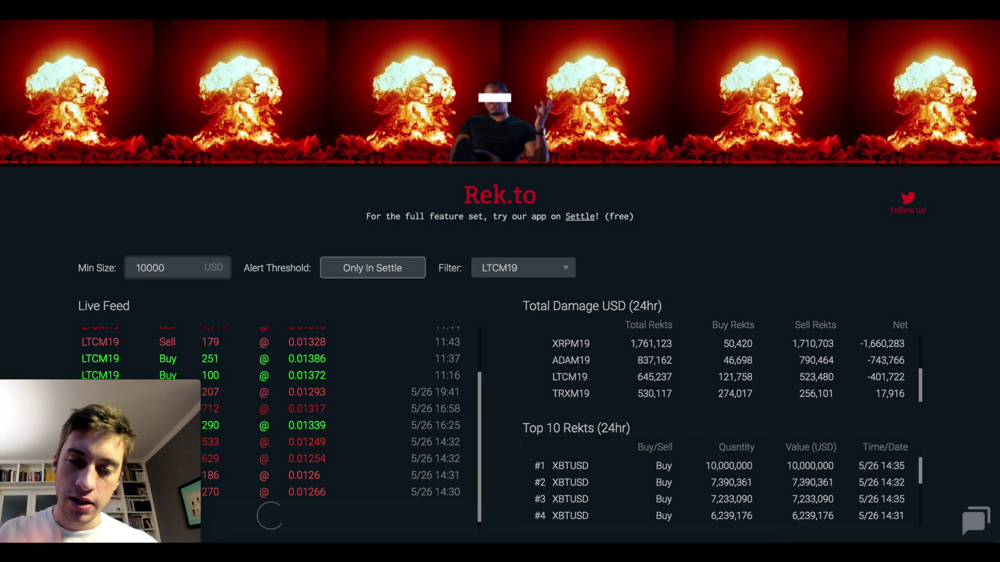
left_click(491, 379)
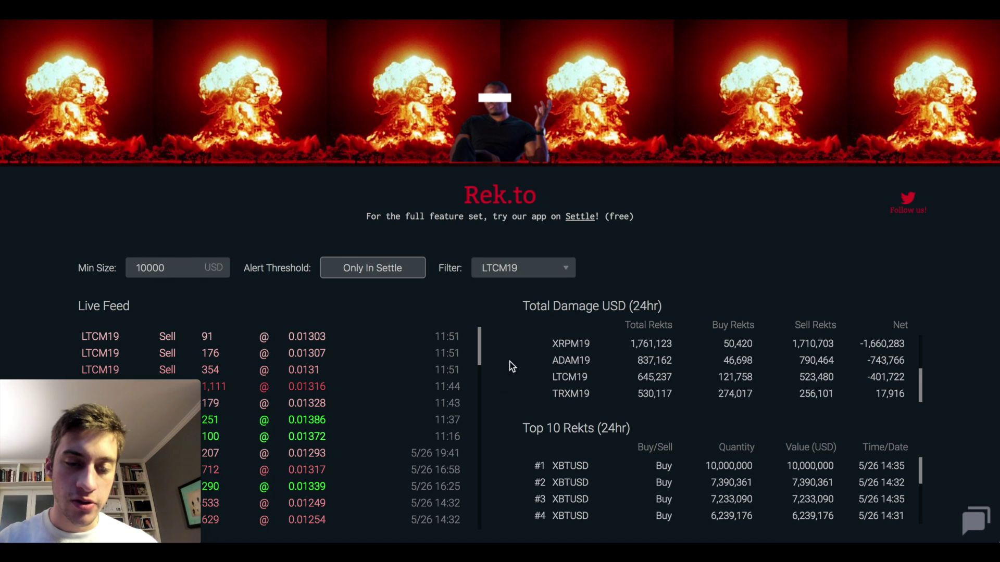
Review the filtered LTCM19 liquidations in the Live Feed and load the LTCM19 chart in TradingView.
scroll(380, 433, "down", 3)
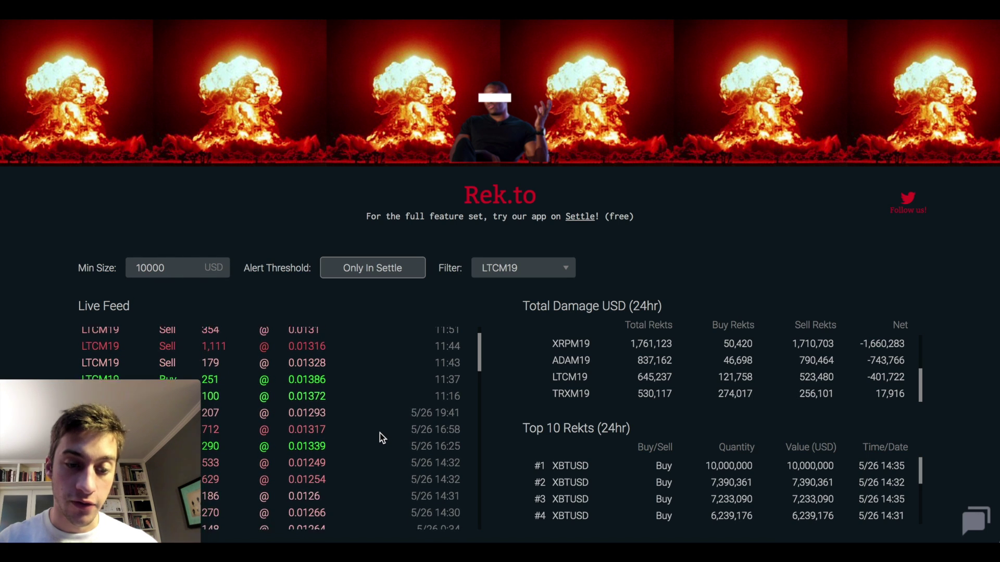
scroll(380, 433, "up", 1)
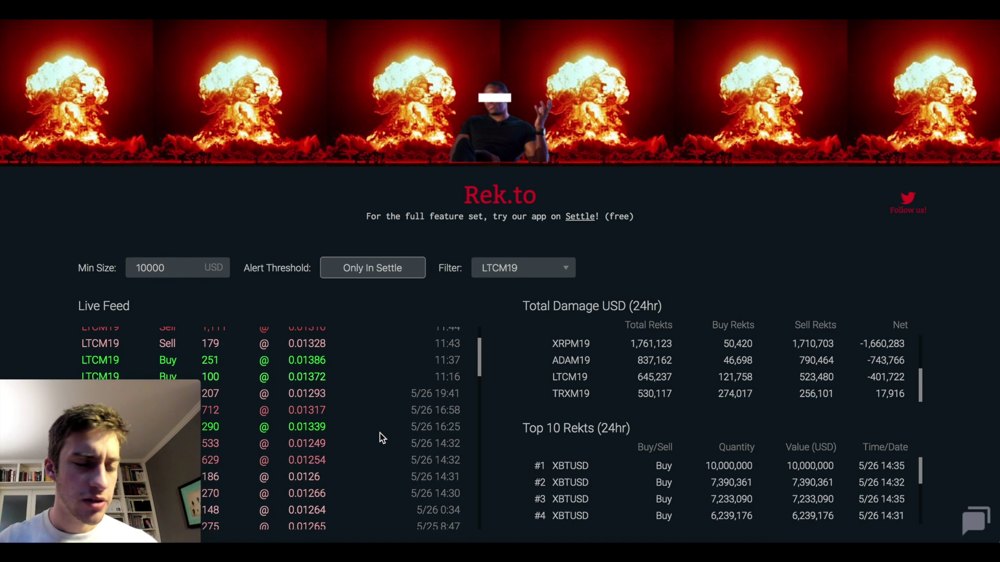
scroll(379, 433, "up", 3)
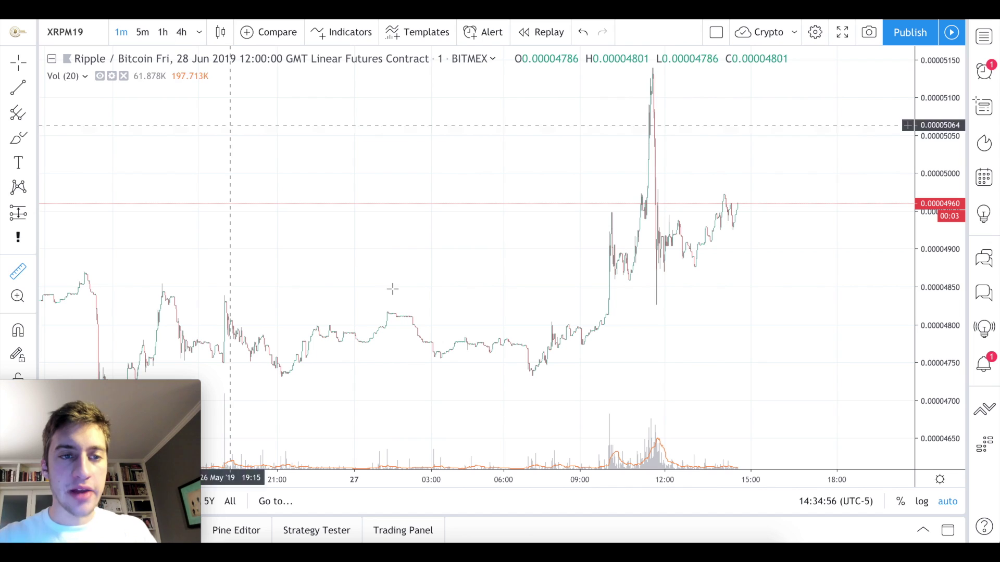
type("LTCM1")
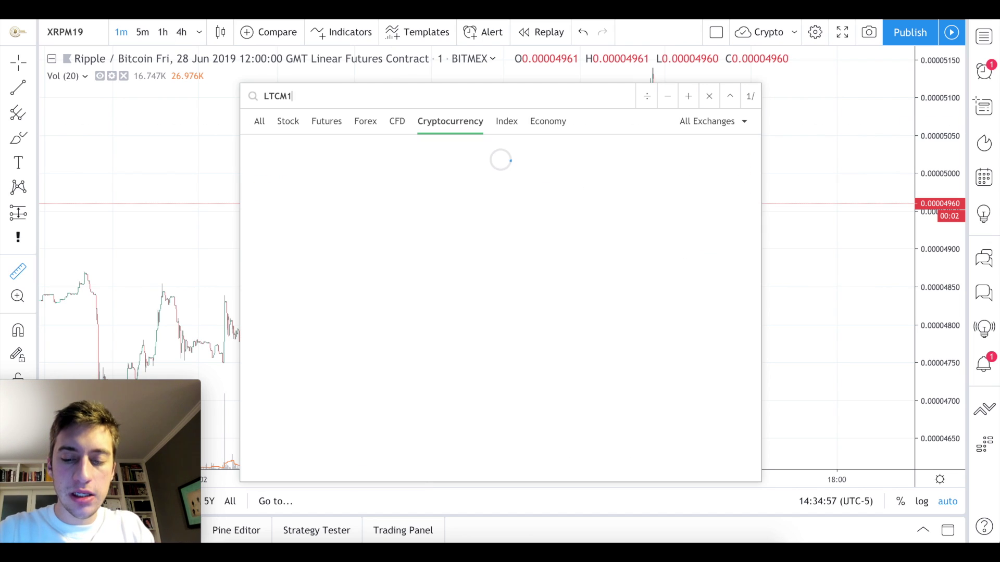
key("Return")
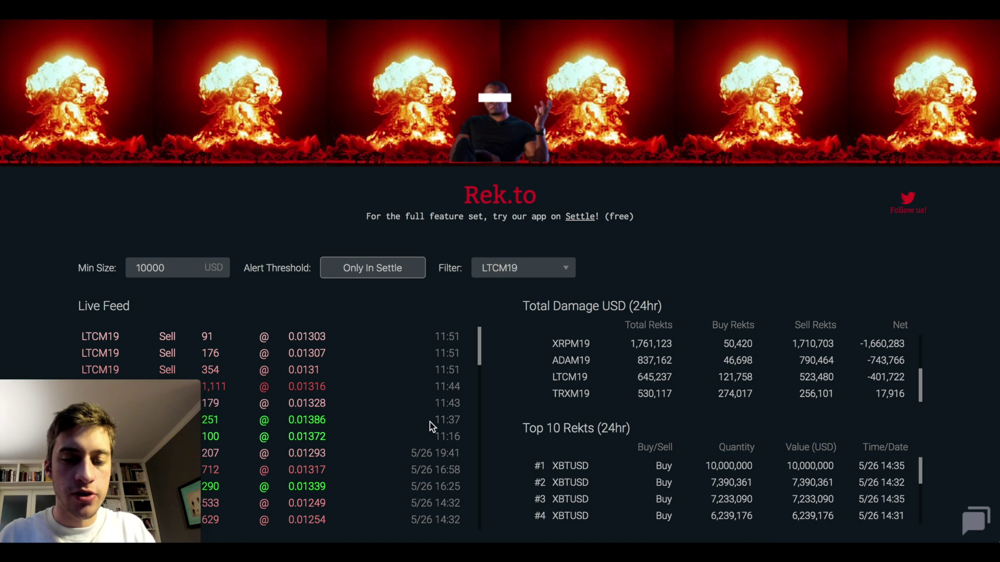
Check the 11:37 liquidation time in the Rek.to feed against the price action around it on TradingView's LTCM19 one-minute chart.
left_click_drag(434, 420, 456, 418)
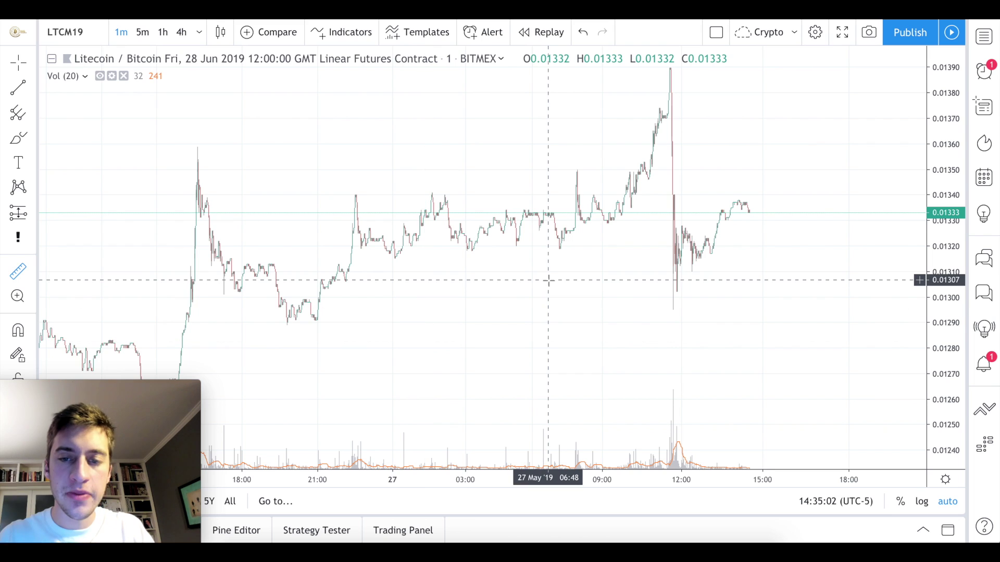
scroll(548, 281, "up", 8)
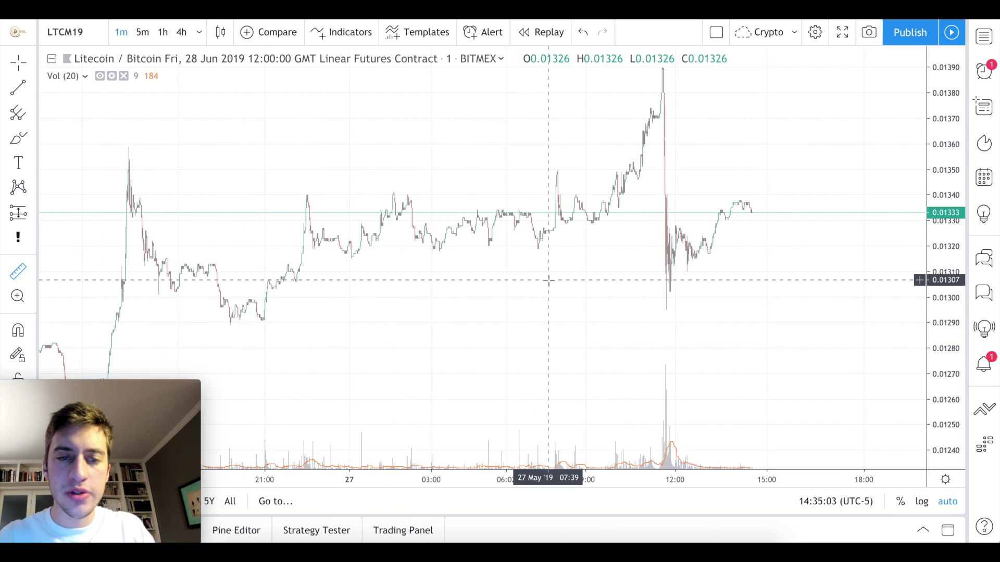
scroll(549, 281, "up", 10)
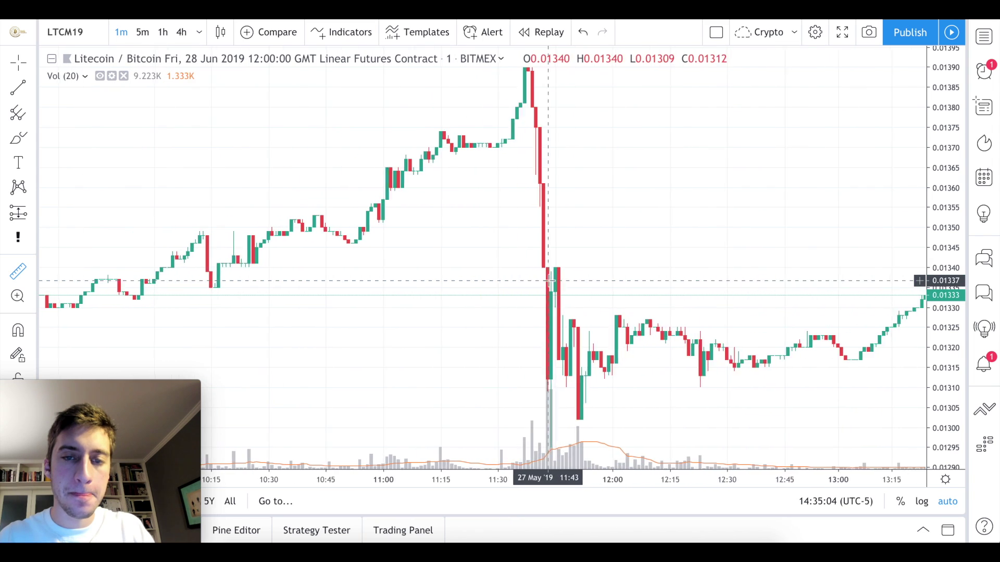
Compare the 11:37 buy liquidation in the Rek.to Live Feed with the 11:37 candle on TradingView's LTCM19 chart.
scroll(548, 281, "left", 5)
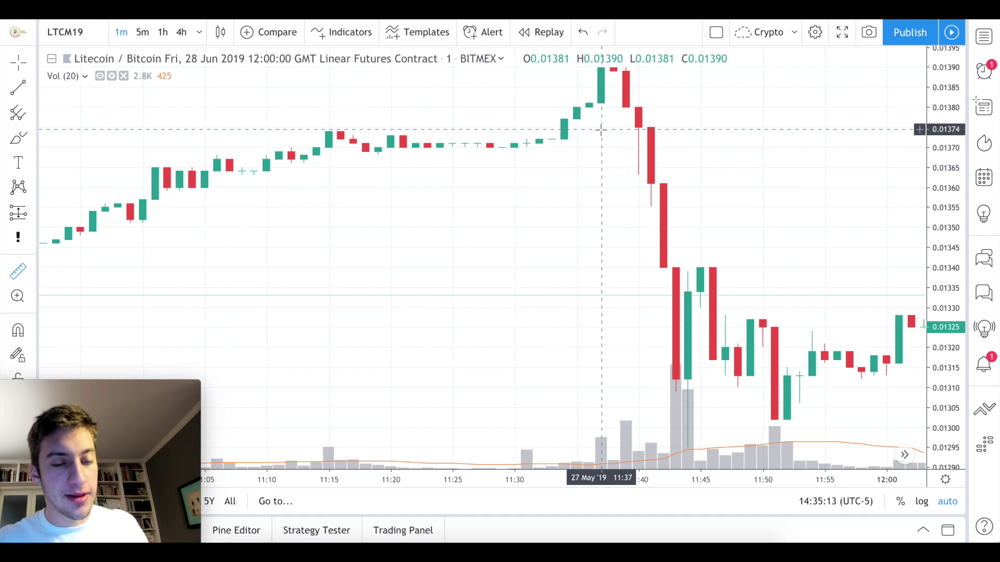
scroll(601, 129, "up", 5)
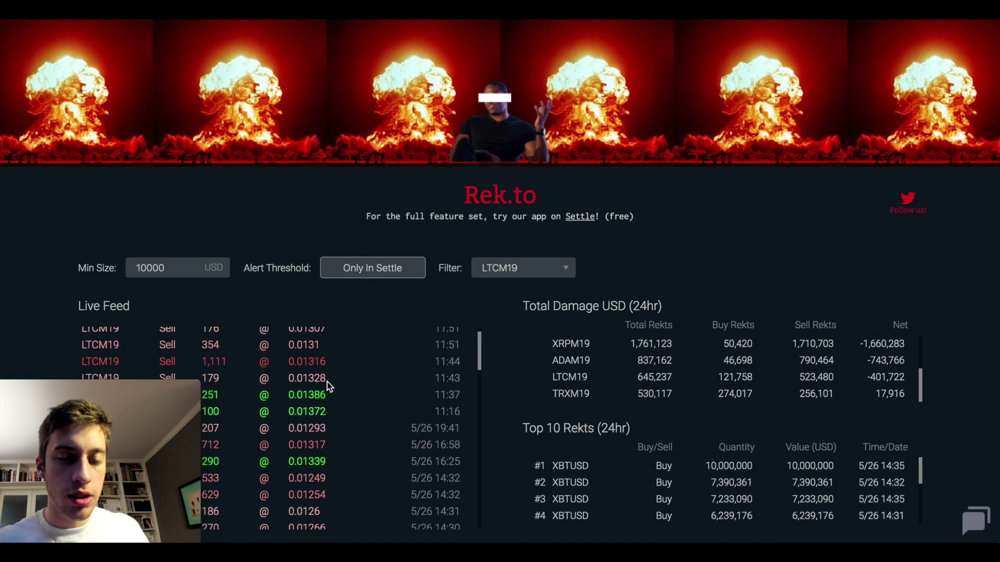
scroll(233, 416, "down", 3)
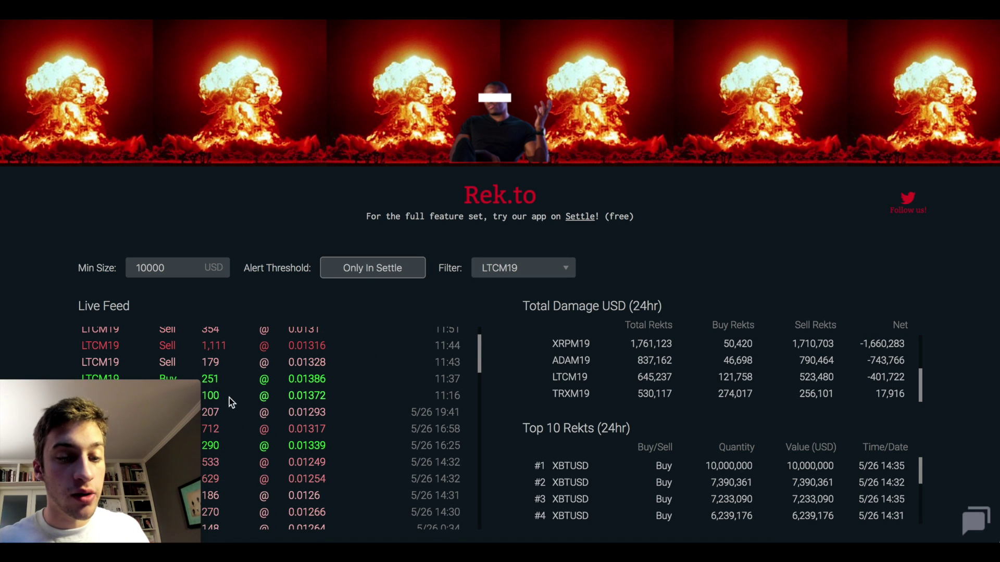
scroll(438, 379, "up", 3)
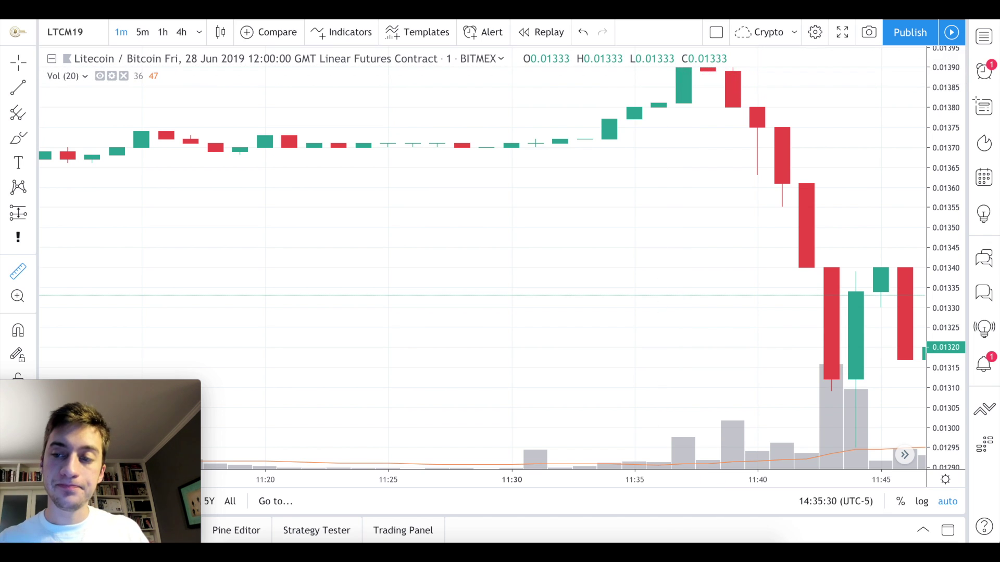
Measure the price drop from the 11:37 candle at about 0.01386 to the low after the crash.
left_click(683, 83)
scroll(671, 208, "down", 5)
scroll(672, 383, "down", 5)
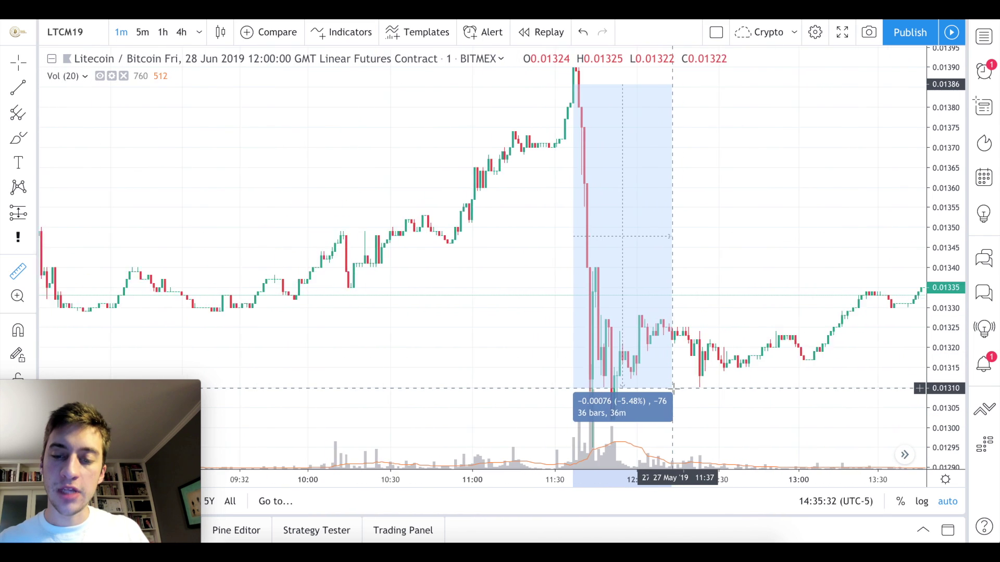
left_click(787, 419)
scroll(565, 258, "up", 3)
scroll(563, 258, "up", 5)
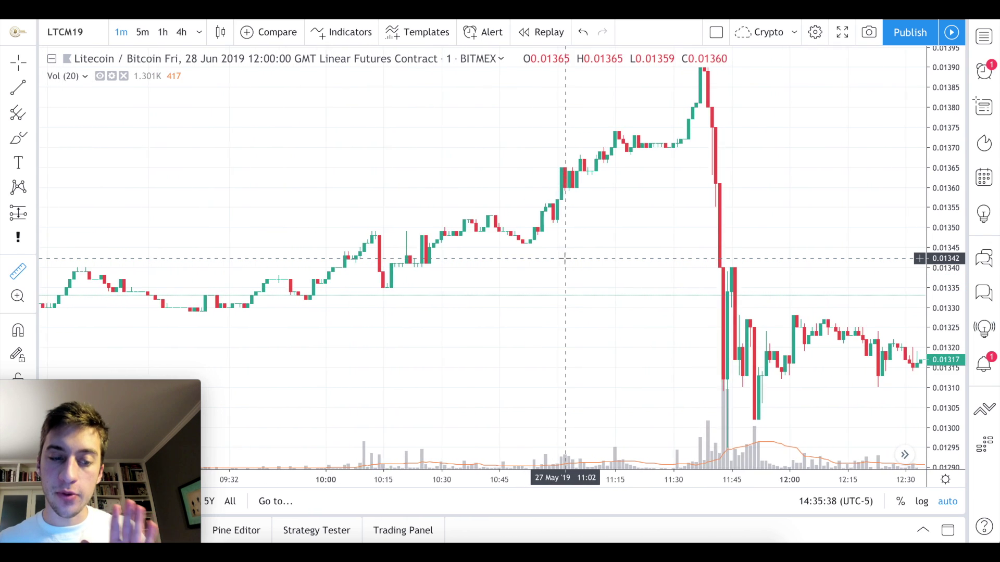
Measure the remaining price move from the 11:37 liquidation candle to the peak just before the crash.
scroll(564, 258, "up", 3)
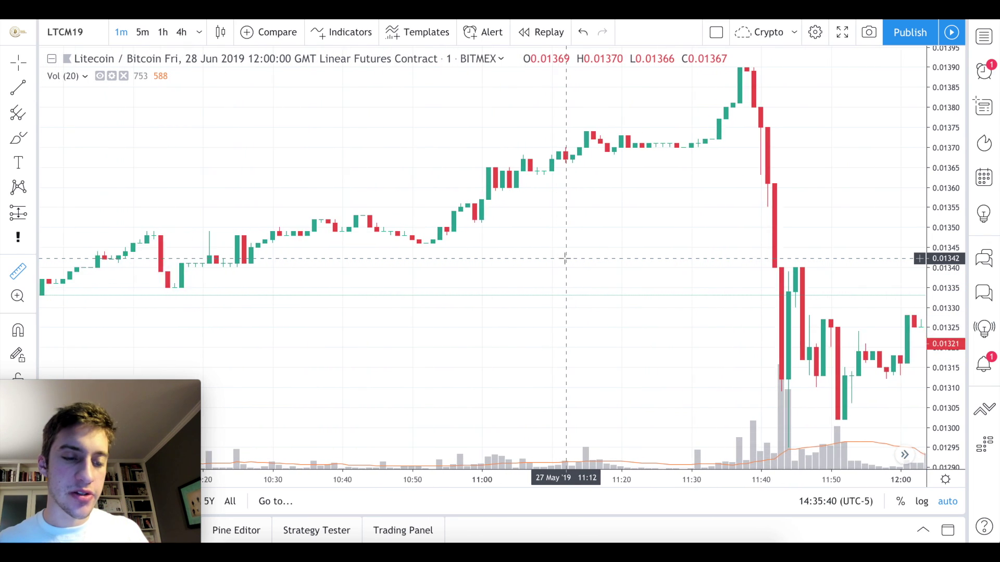
scroll(564, 257, "up", 3)
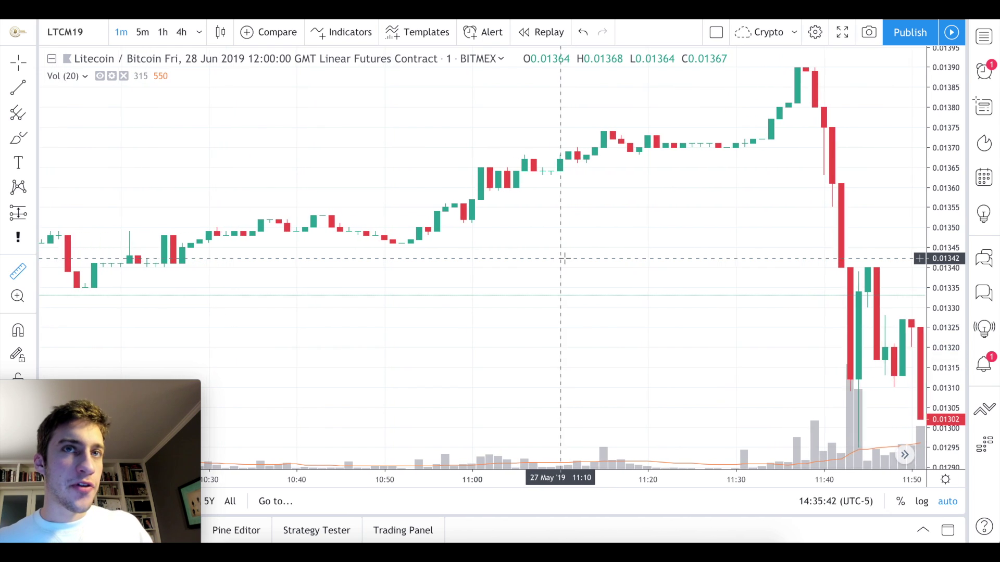
scroll(564, 257, "up", 2)
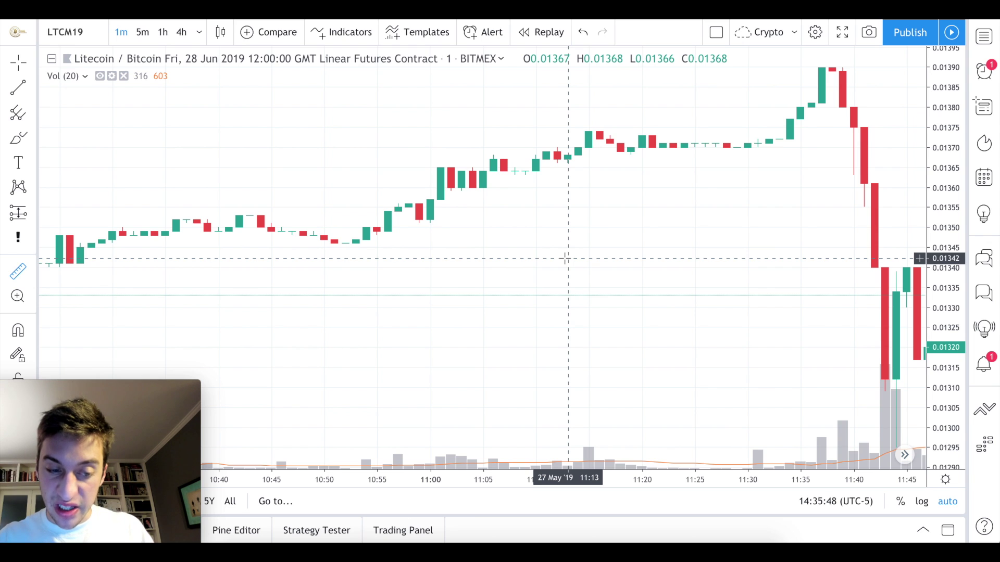
scroll(565, 257, "right", 5)
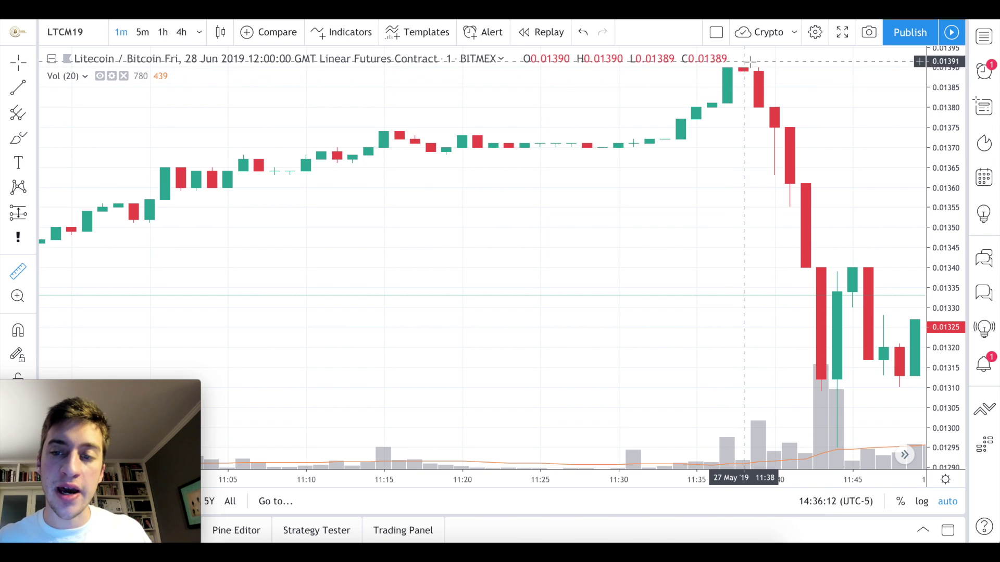
left_click(728, 80, "shift")
left_click(767, 65)
scroll(770, 65, "down", 3)
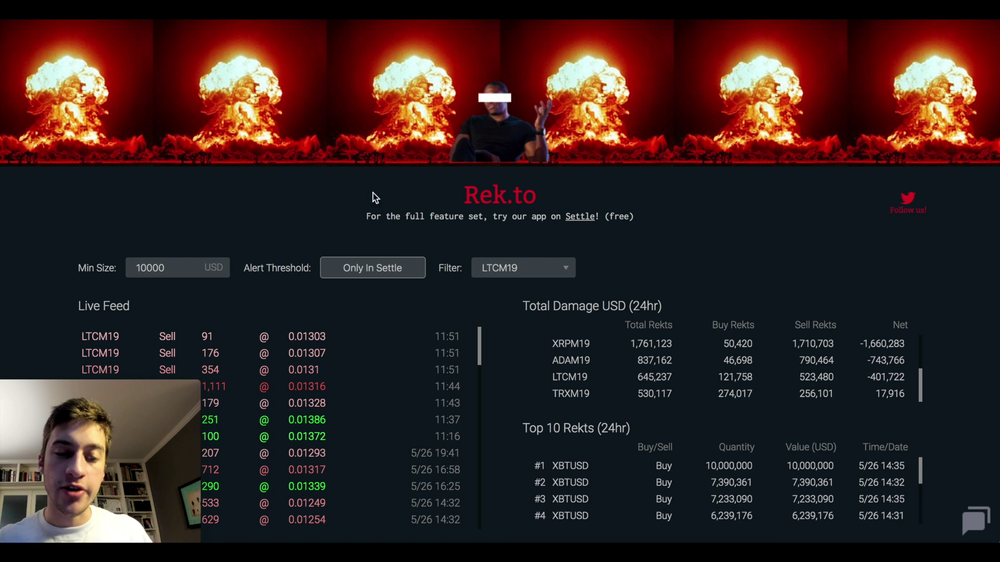
Switch to Rek.to and review the 11:16 LTCM19 buy liquidation and the older entries in the Live Feed.
scroll(404, 424, "down", 2)
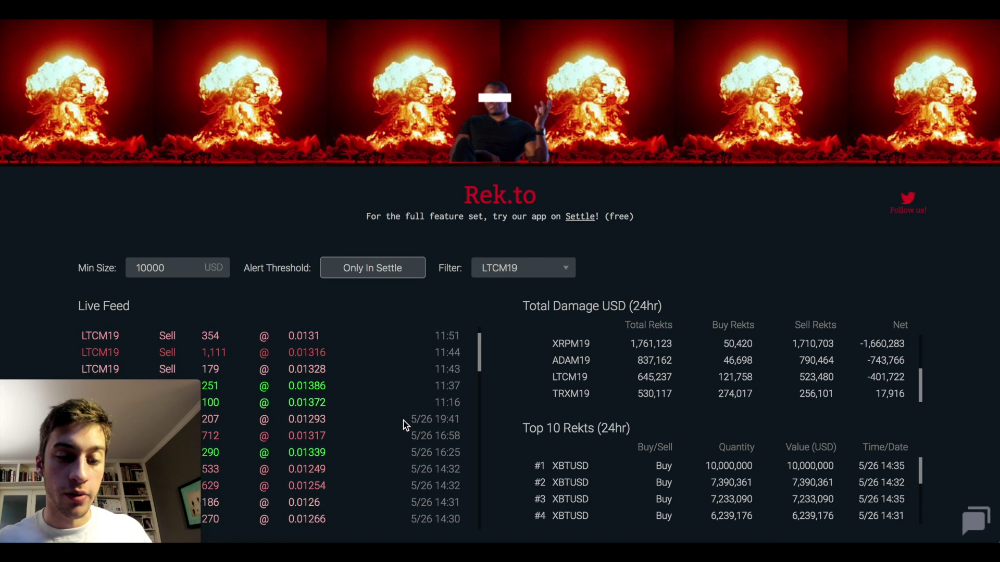
scroll(404, 424, "up", 1)
left_click_drag(440, 426, 267, 192)
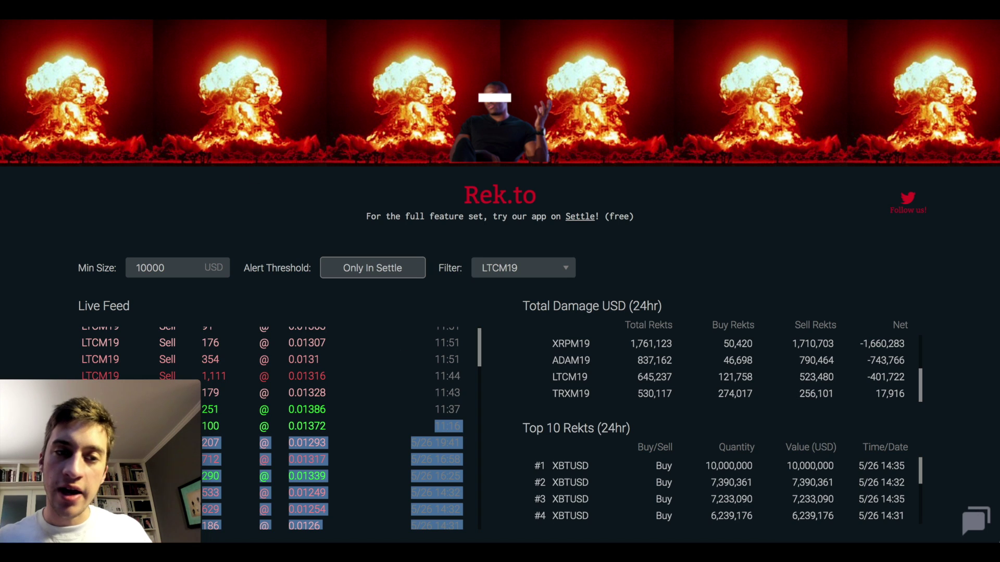
left_click(329, 369)
scroll(252, 404, "down", 3)
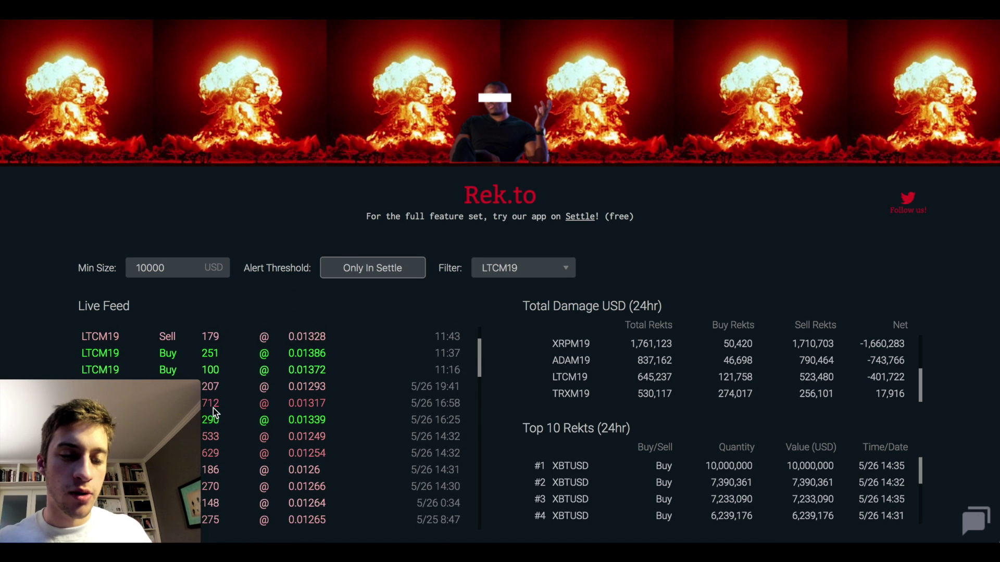
scroll(214, 408, "up", 3)
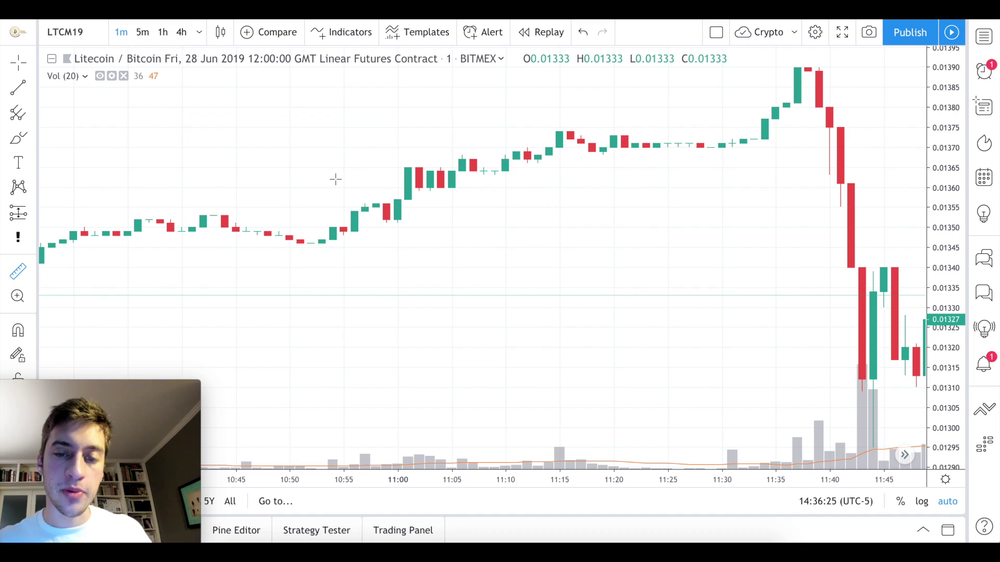
Locate the 11:16 liquidation on TradingView's LTCM19 chart, rechecking its price and time in the Rek.to feed.
scroll(335, 179, "left", 10)
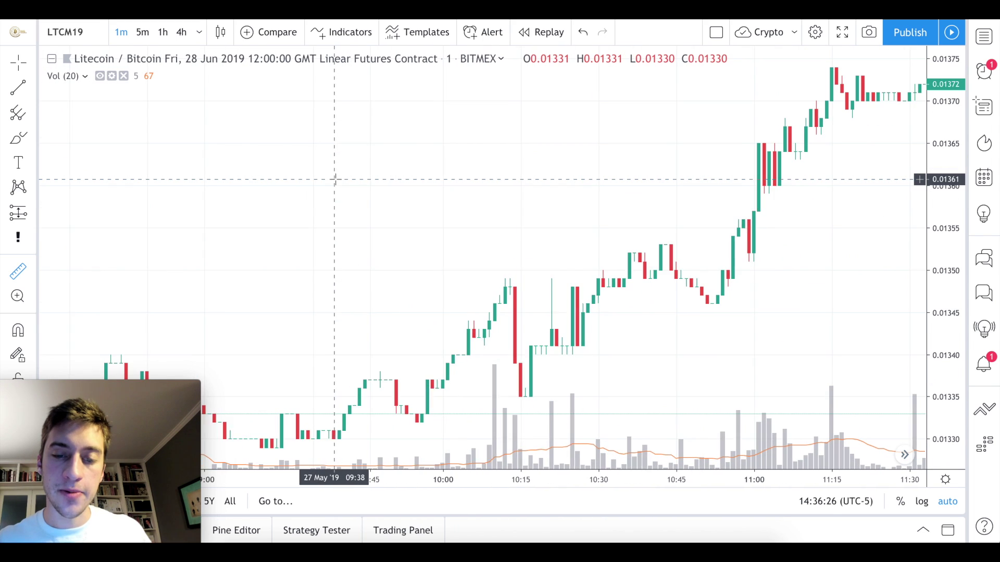
scroll(335, 179, "up", 5)
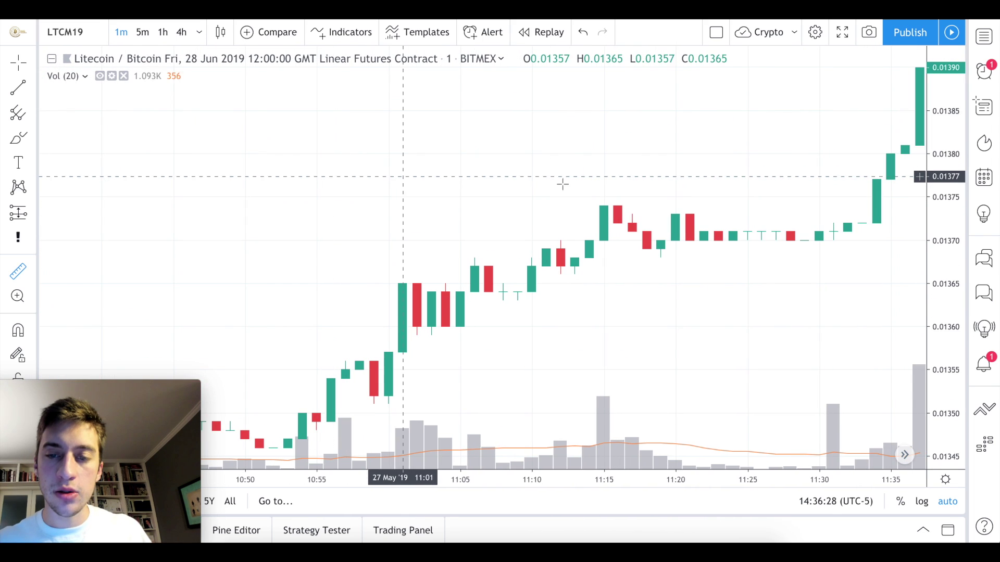
key("ctrl+Tab")
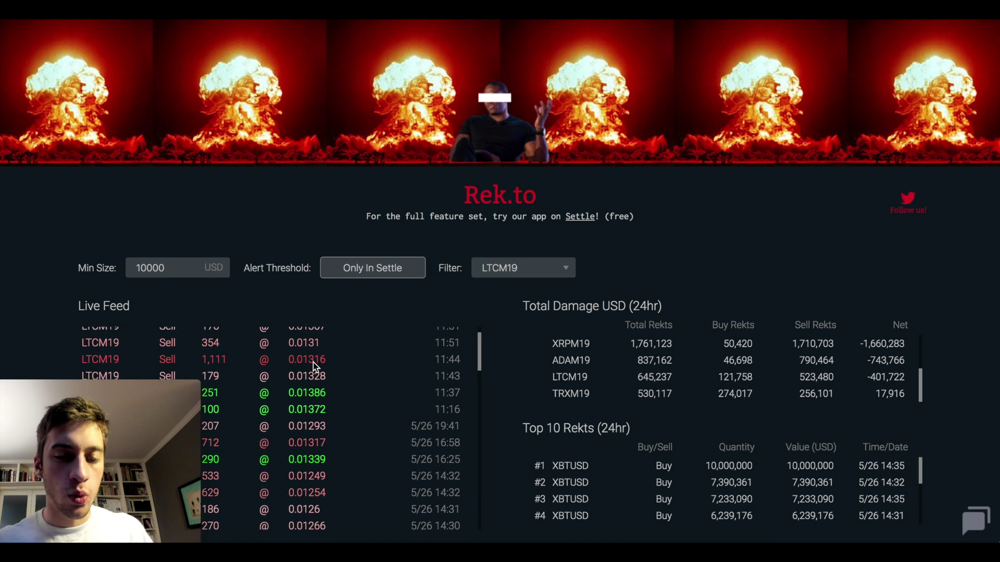
scroll(313, 362, "down", 2)
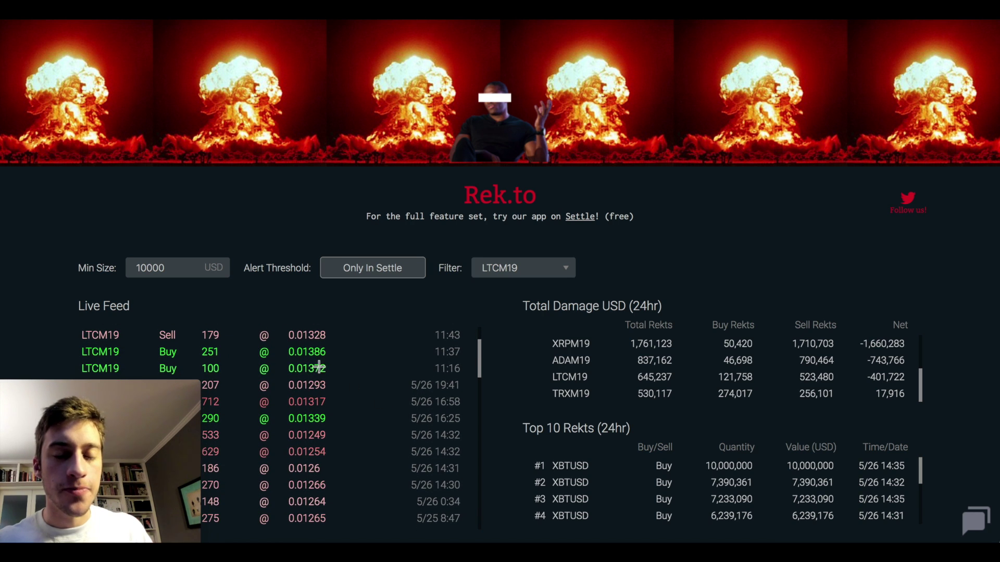
key("ctrl+shift+Tab")
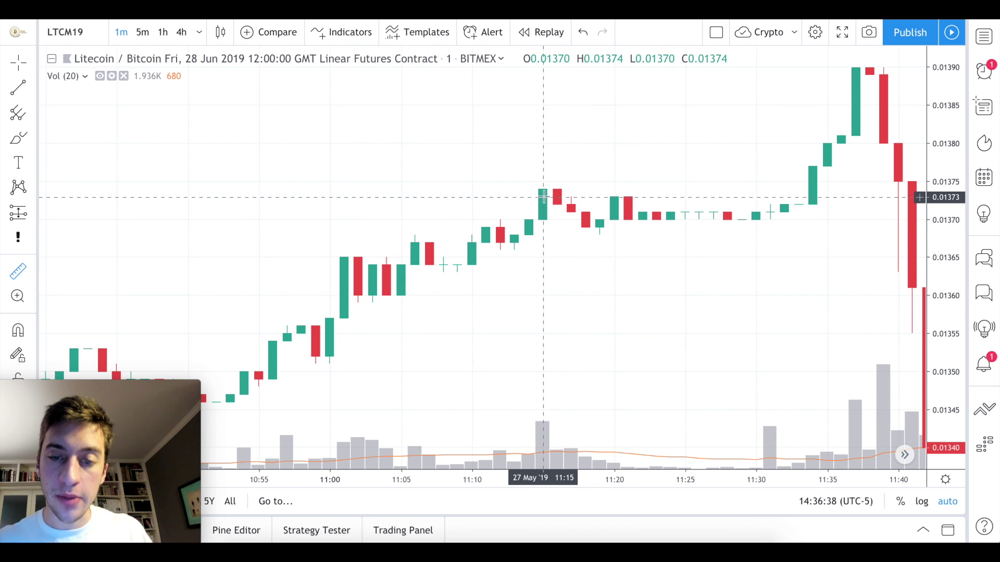
Measure the price move from the 11:15 candle down to the level of the lows after the crash.
left_click(543, 195)
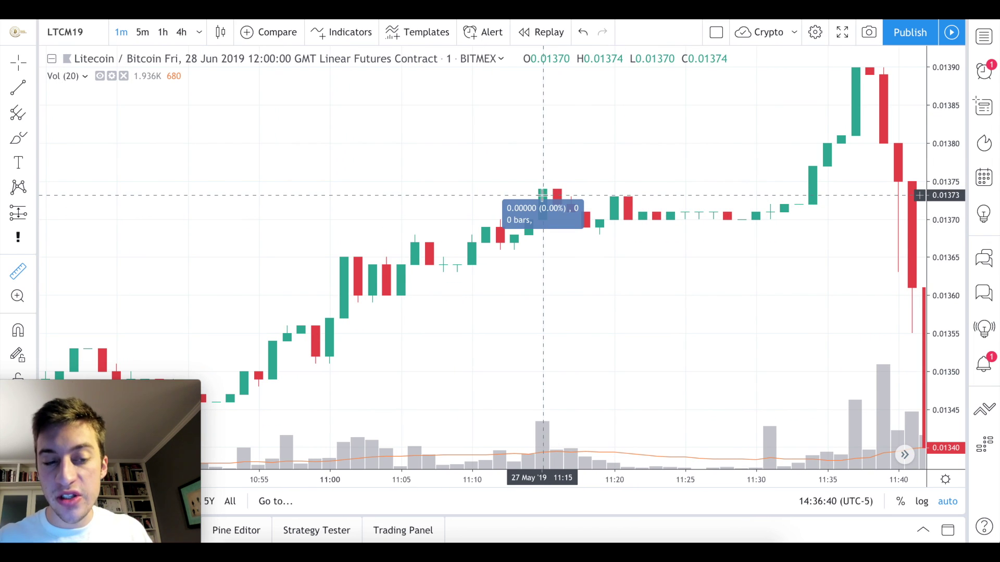
scroll(671, 241, "up", 3)
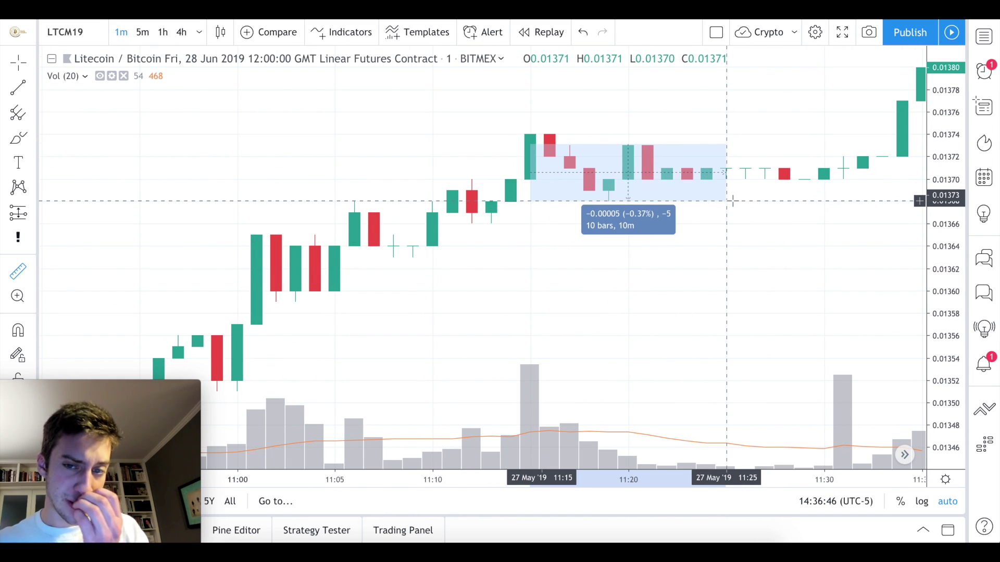
scroll(732, 201, "down", 3)
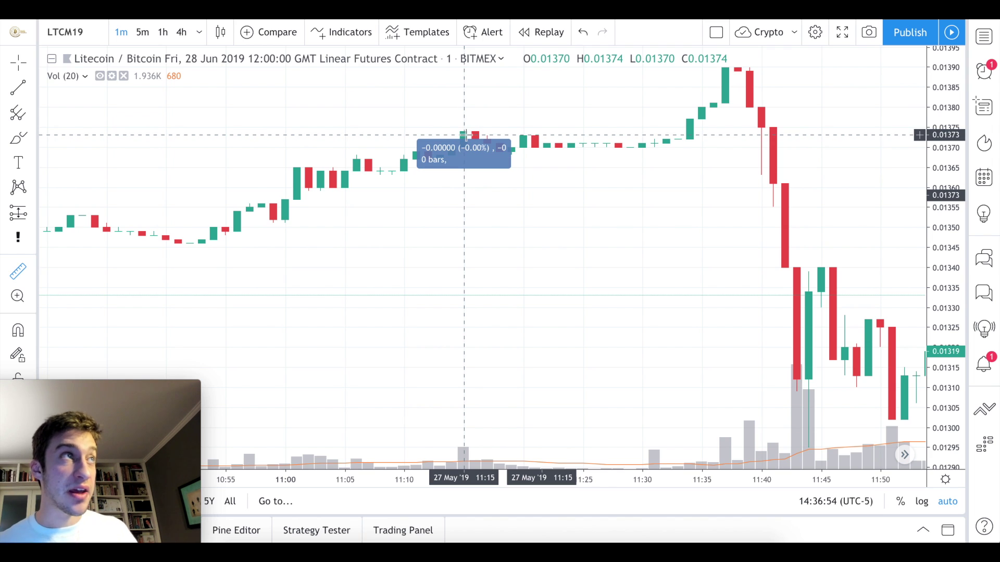
scroll(642, 193, "down", 5)
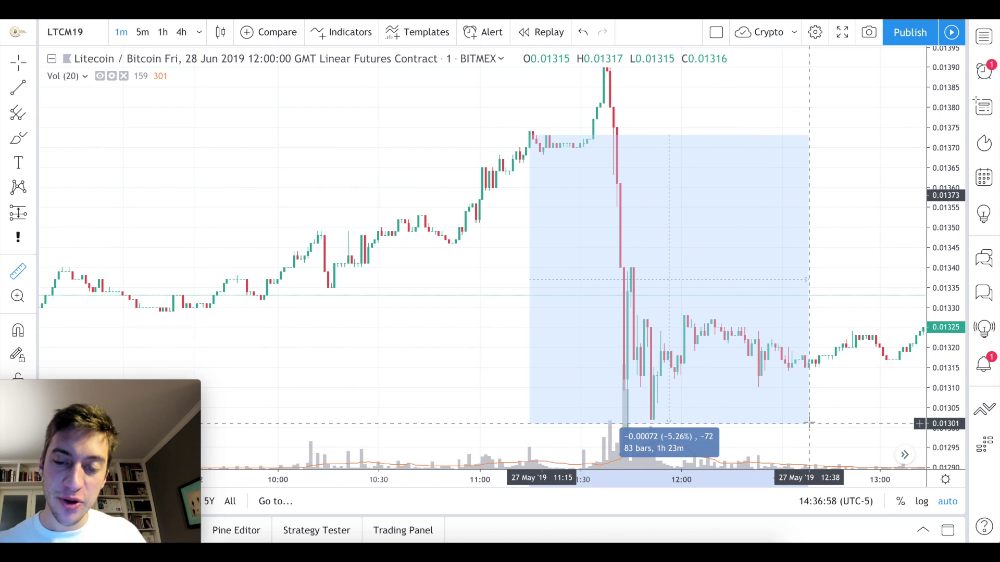
scroll(808, 423, "down", 2)
scroll(863, 423, "down", 1)
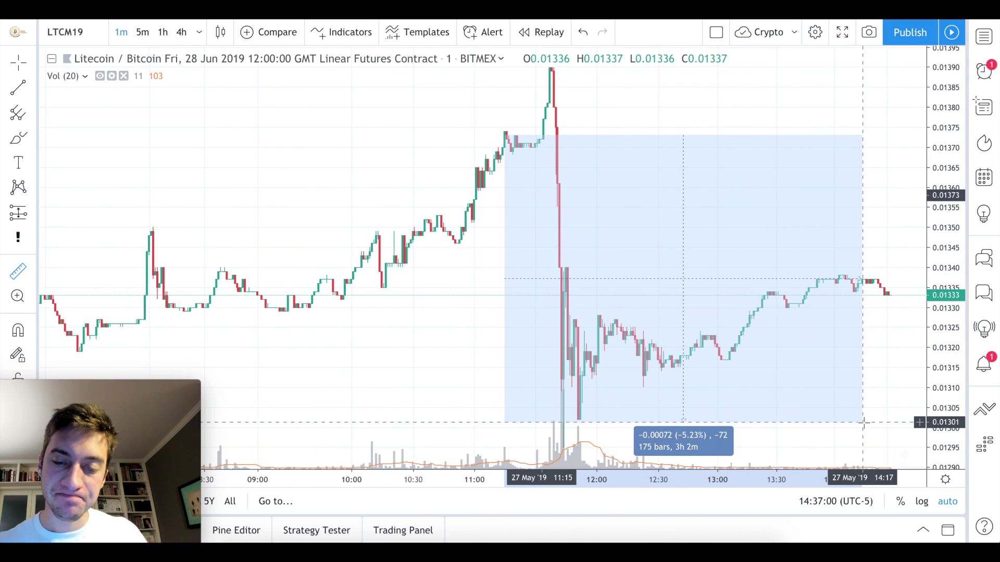
left_click(863, 422)
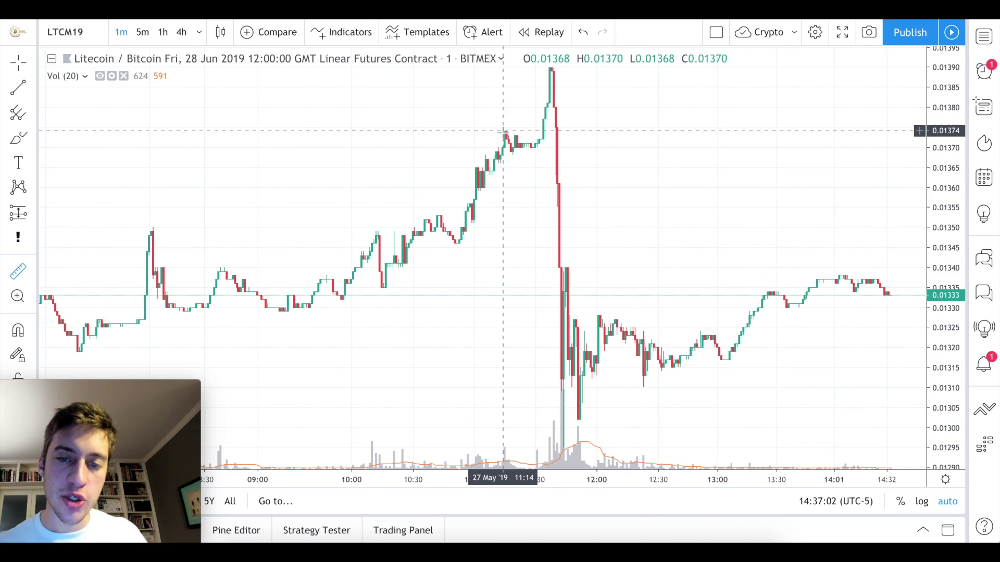
Examine the candles around 11:15 and the consolidation that follows them on the one-minute chart.
scroll(508, 130, "up", 3)
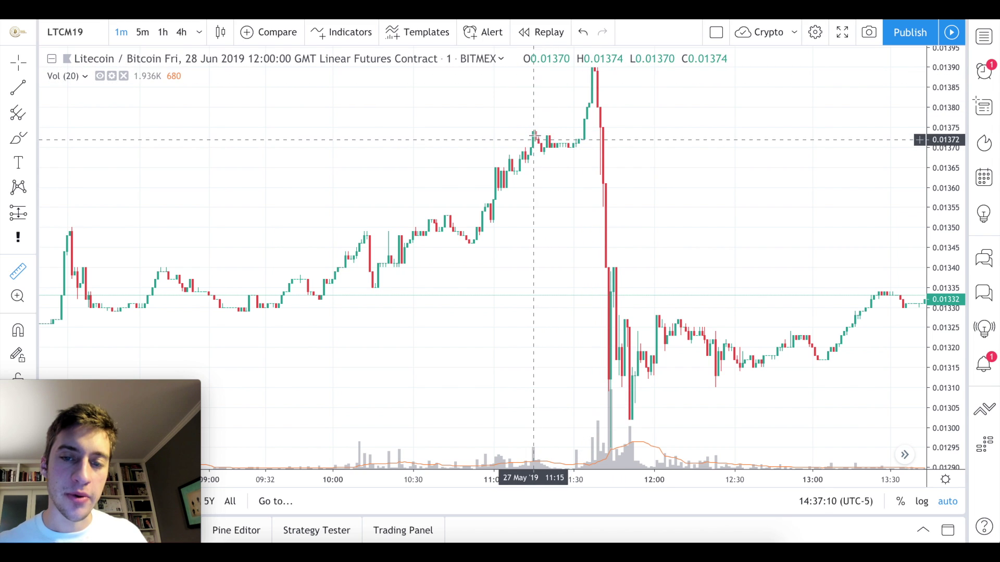
scroll(589, 79, "up", 10)
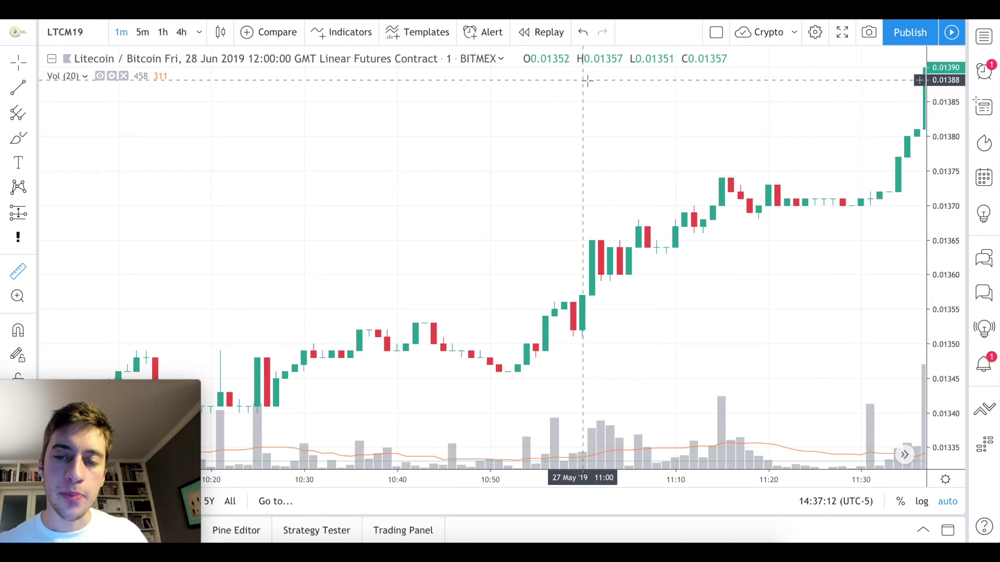
scroll(587, 79, "up", 2)
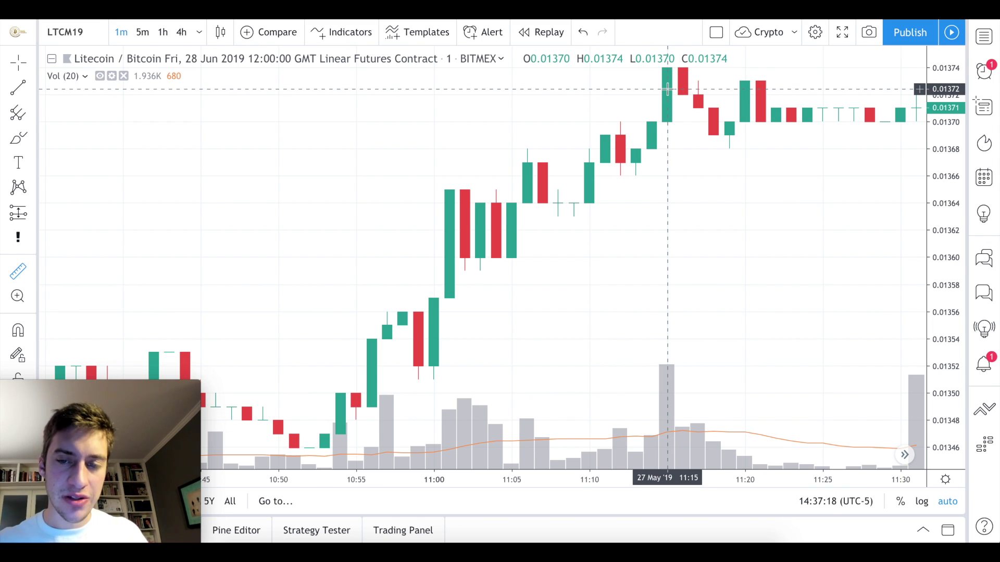
scroll(667, 90, "down", 2)
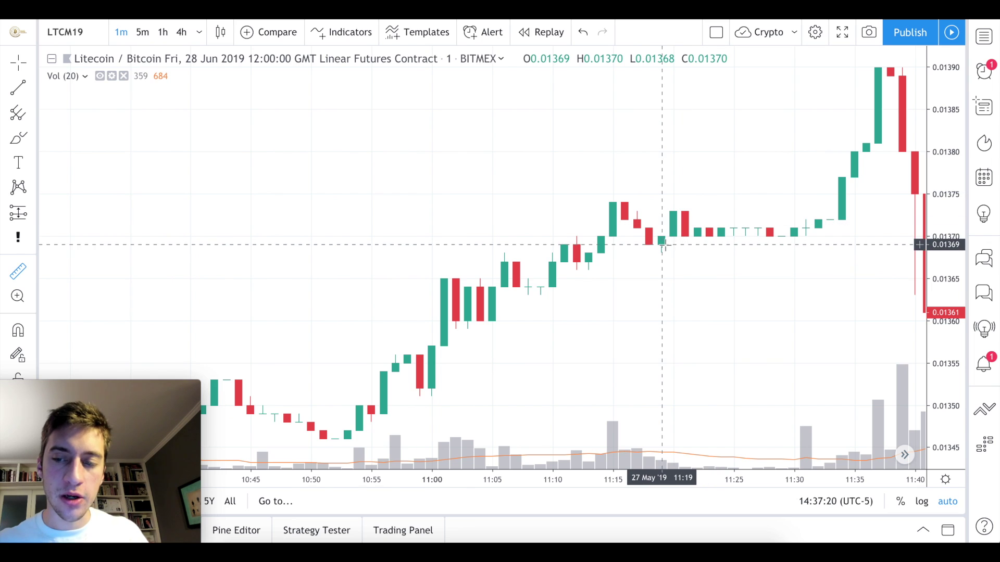
Measure the price rise from the consolidation after 11:16 to the 11:38 peak, and return to the Rek.to feed.
left_click(671, 237)
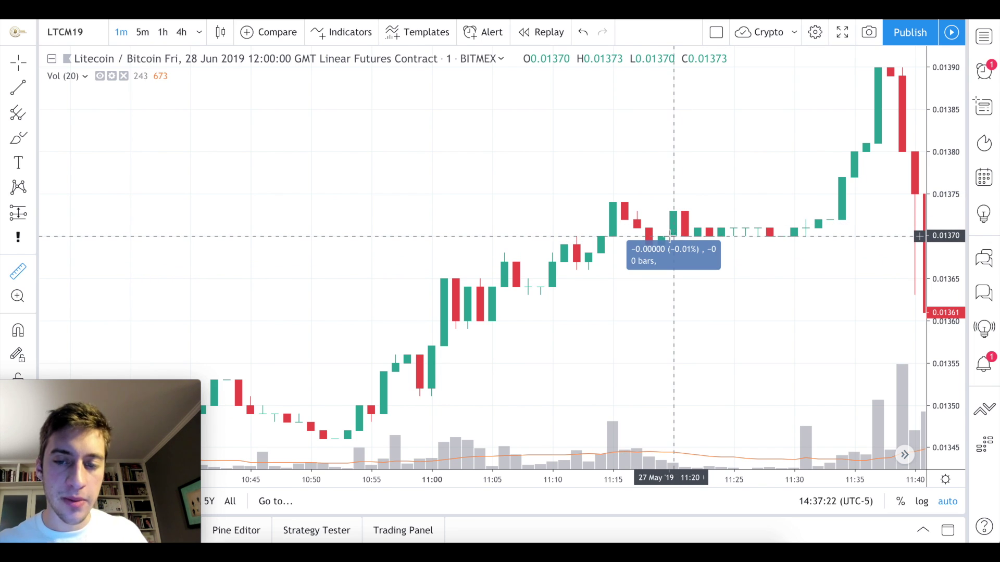
left_click(827, 69)
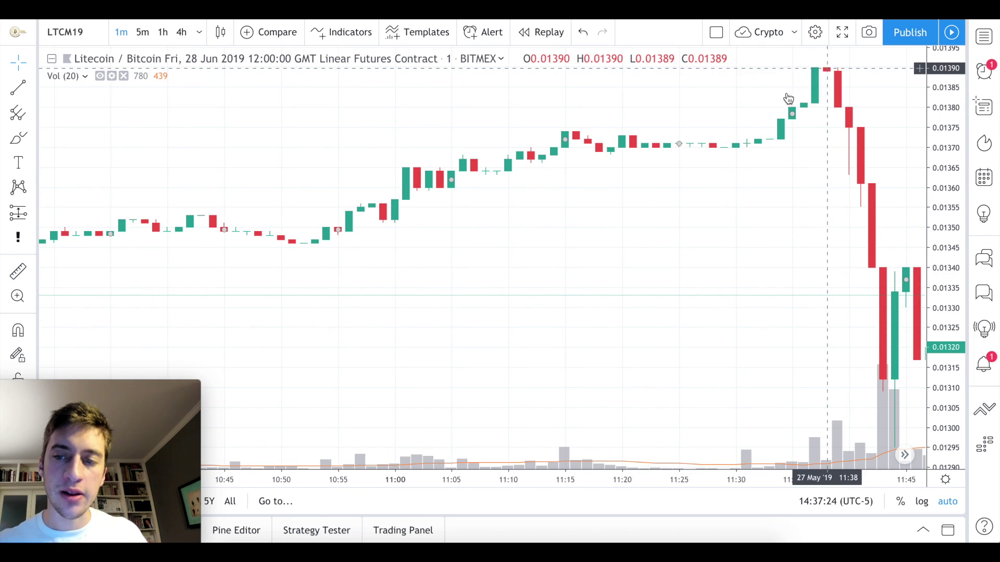
left_click_drag(588, 147, 816, 64)
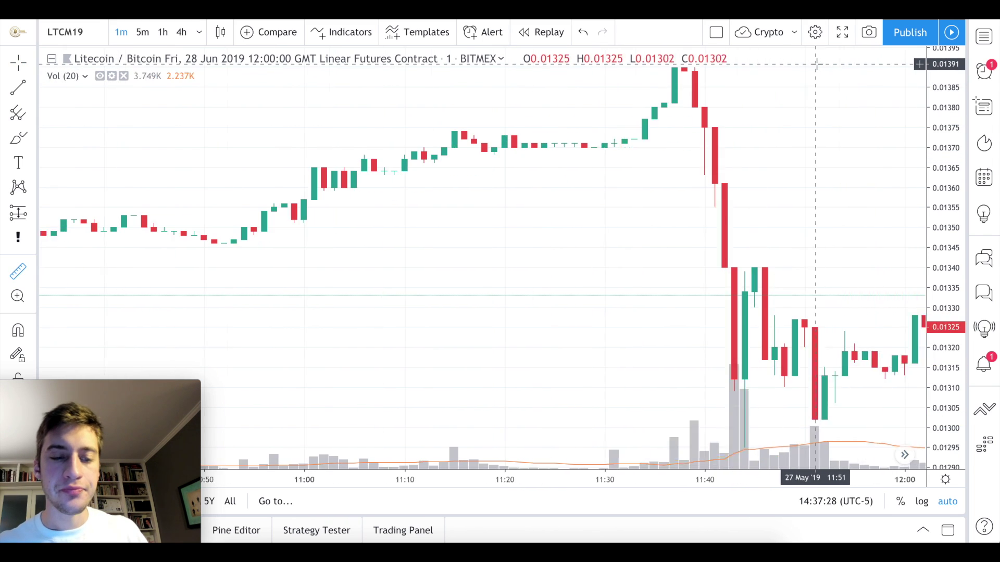
scroll(816, 64, "down", 3)
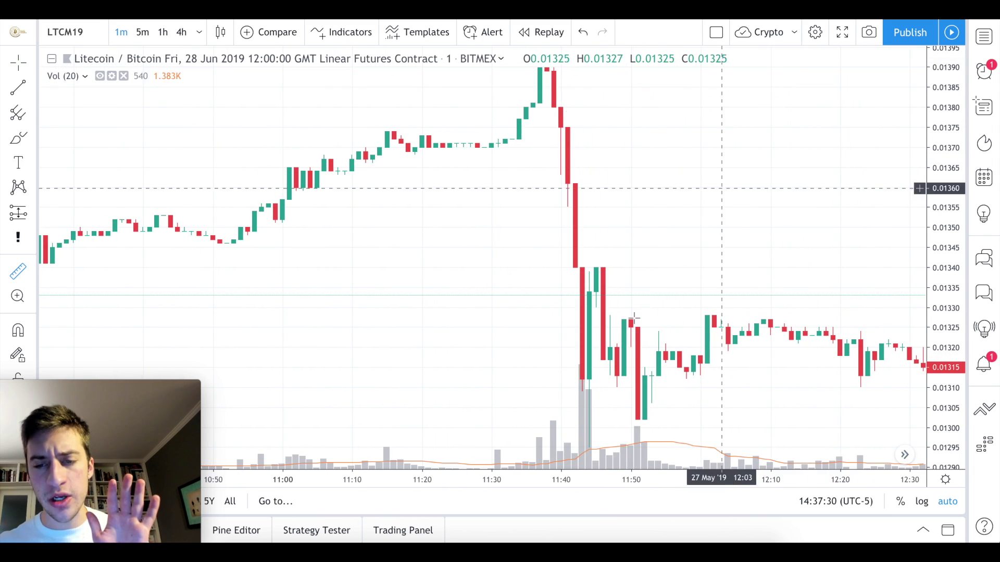
scroll(599, 323, "down", 5)
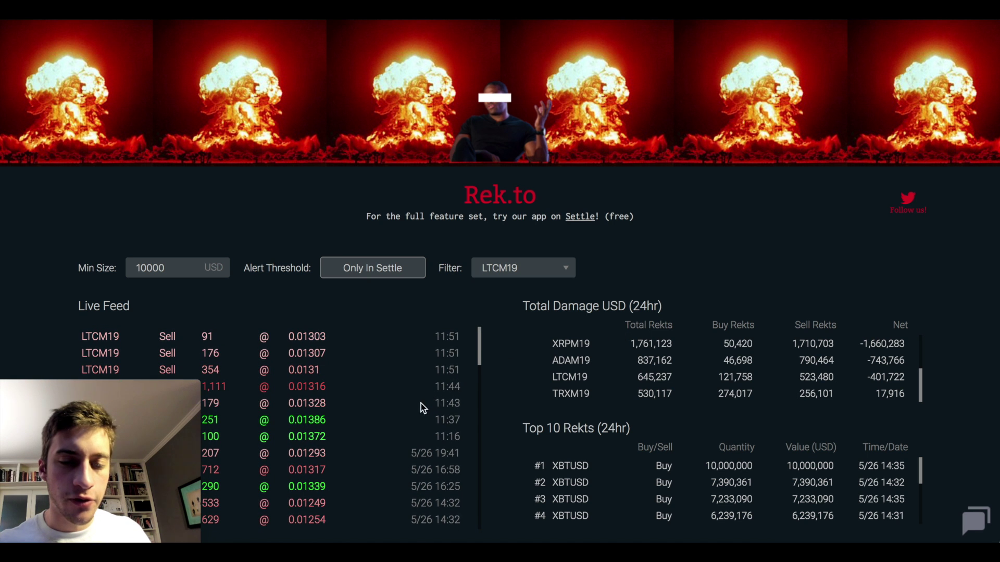
Review the 11:43 and 11:44 sell liquidations in the LTCM19 live feed, and switch back to TradingView.
scroll(440, 386, "down", 1)
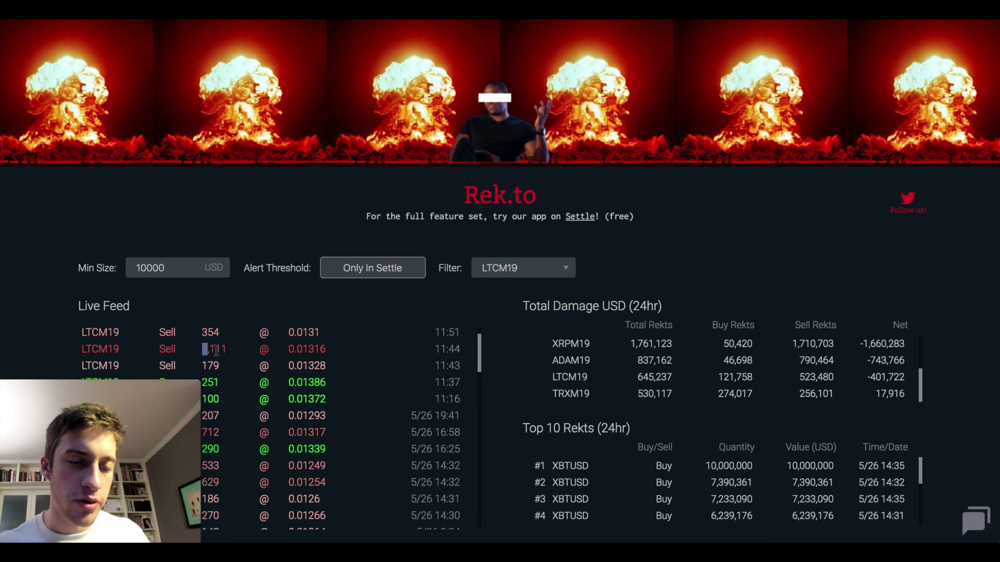
right_click(355, 373)
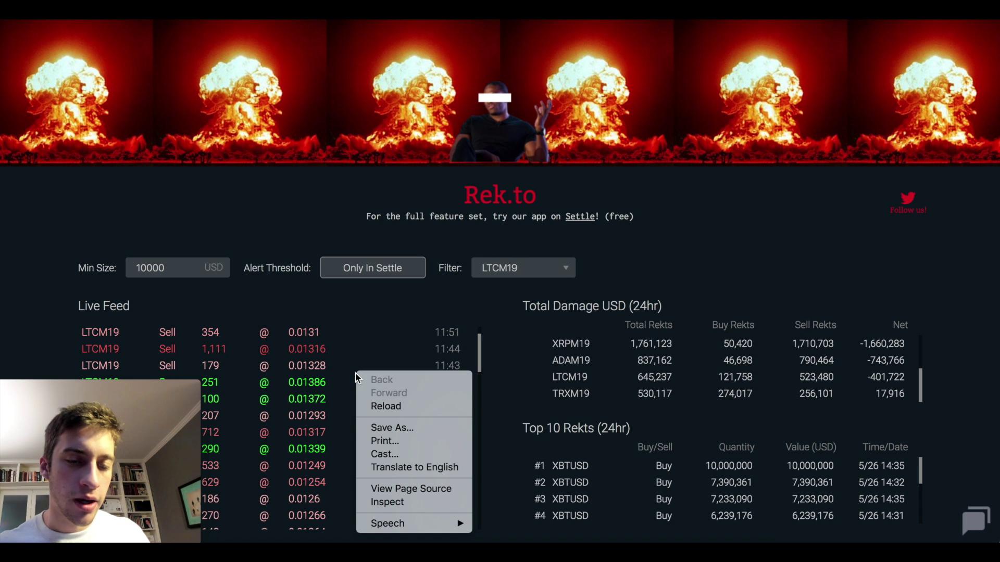
key("Escape")
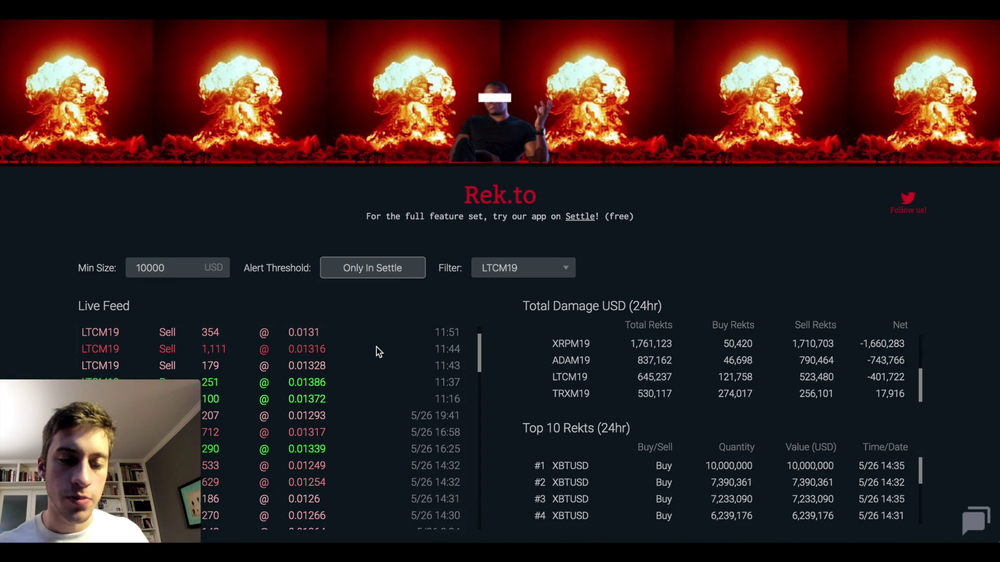
scroll(378, 352, "up", 2)
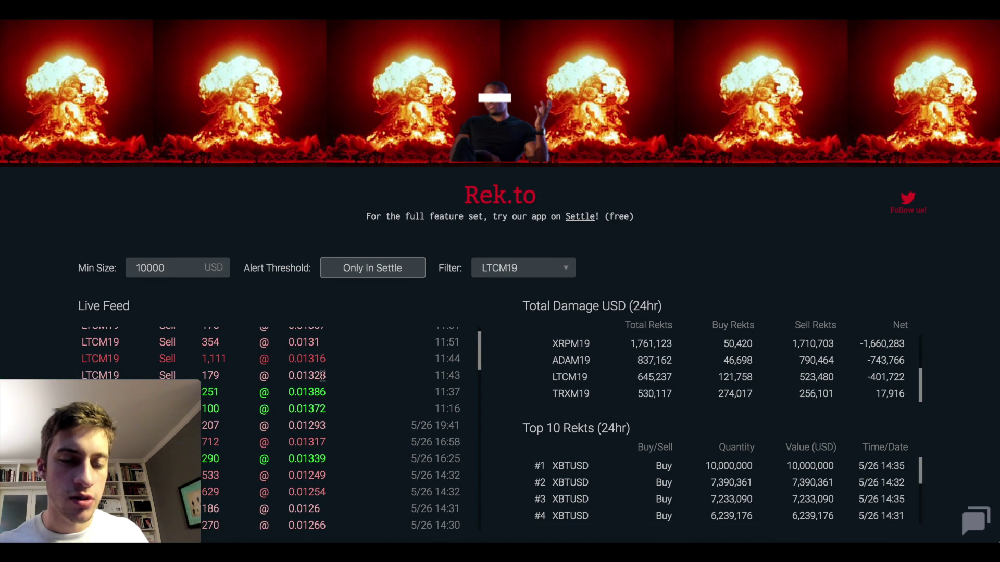
key("alt+Tab")
Try charting LTCM19 multiplied by 1290, and revert to the plain LTCM19 symbol.
left_click(48, 32)
type("1290*")
key("Return")
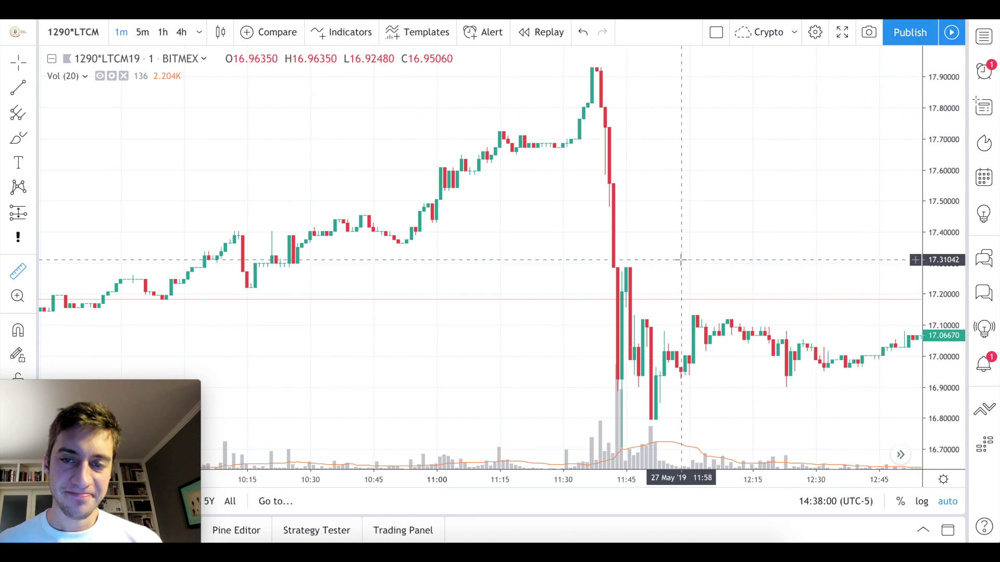
left_click(582, 32)
Locate the 11:43 and 11:44 crash candles on the one-minute chart, rechecking the 0.01316 liquidation in the Rek.to feed.
scroll(633, 231, "up", 5)
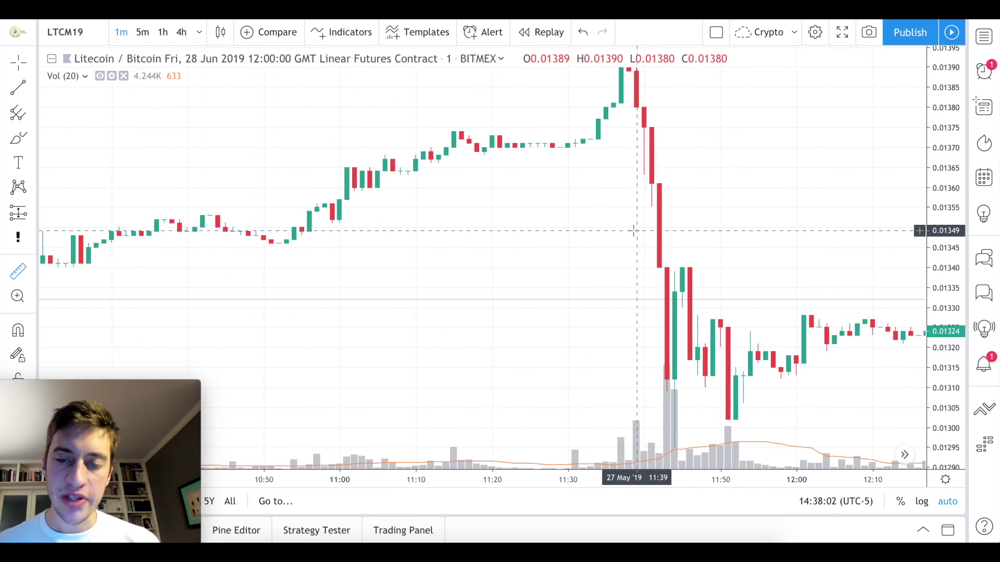
scroll(633, 231, "up", 1)
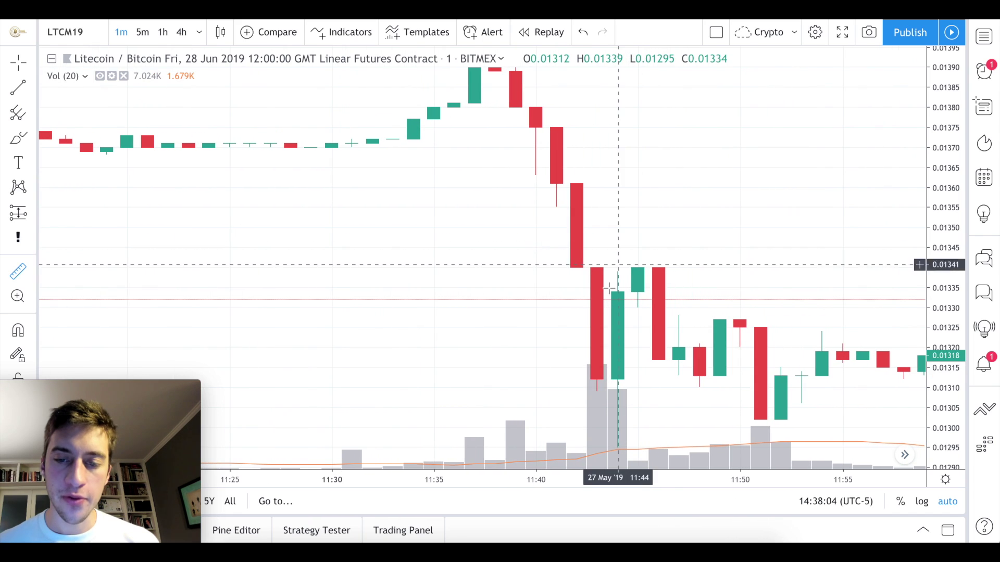
left_click(947, 501)
left_click_drag(725, 297, 651, 83)
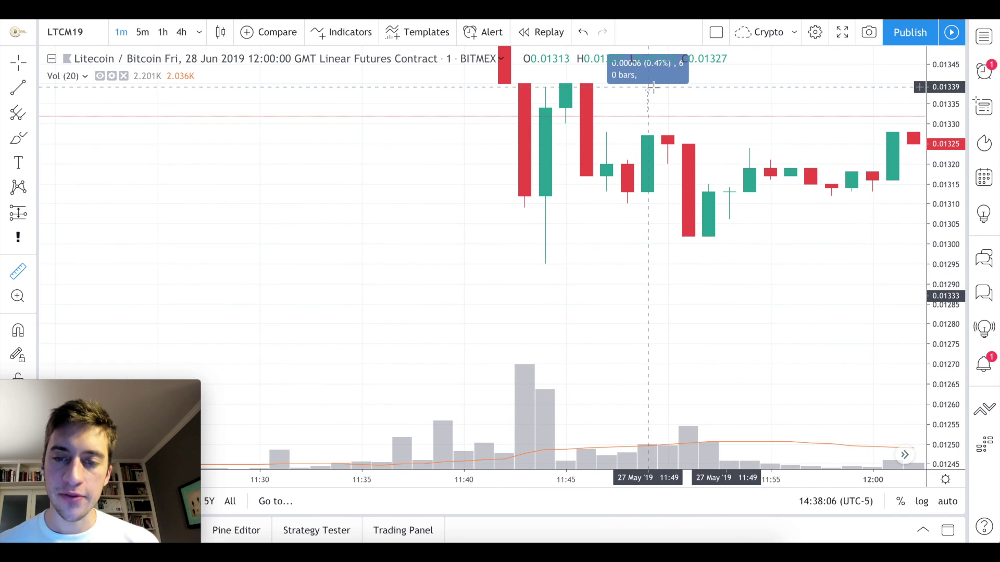
left_click(671, 172, "shift")
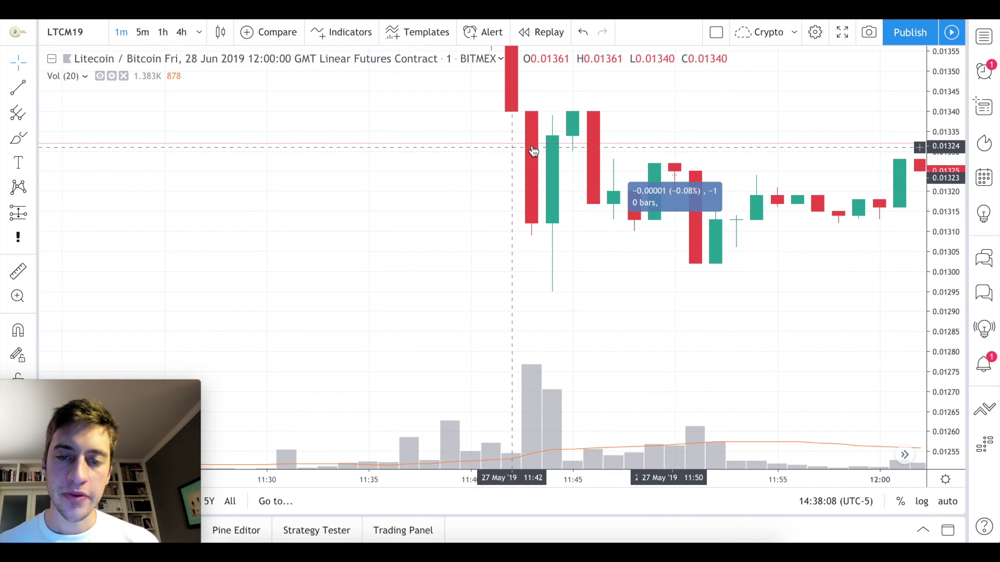
left_click(555, 240)
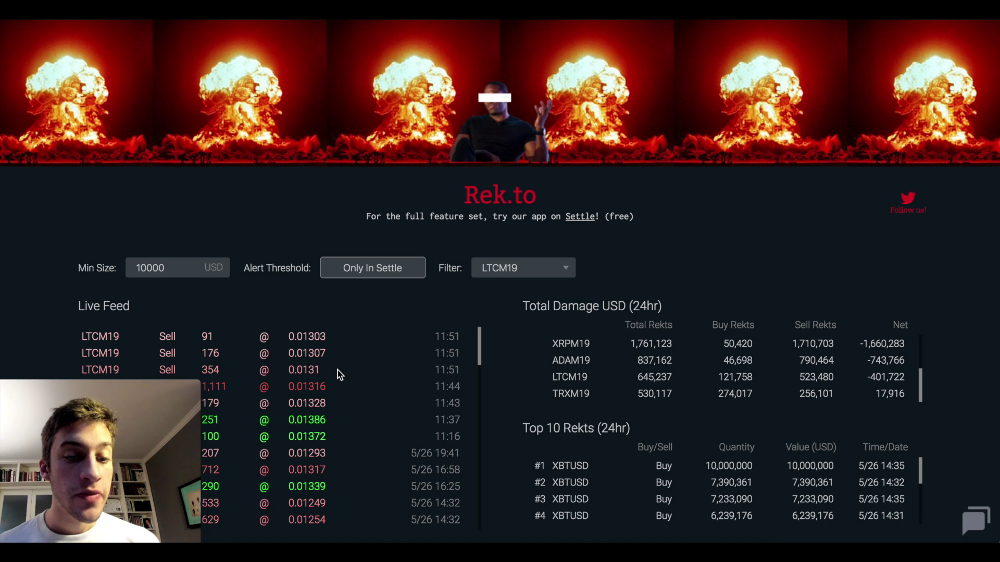
scroll(333, 372, "down", 1)
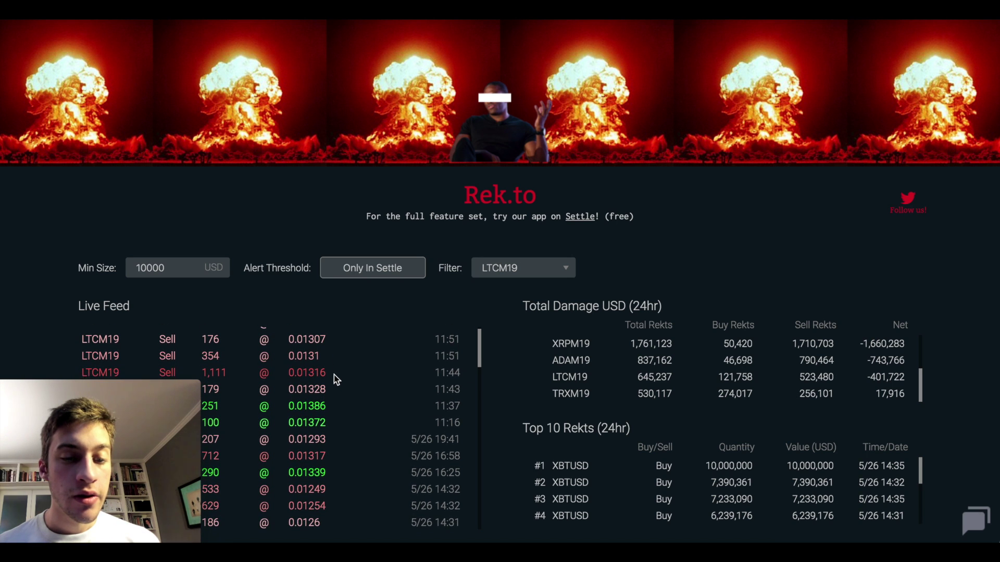
scroll(320, 372, "up", 1)
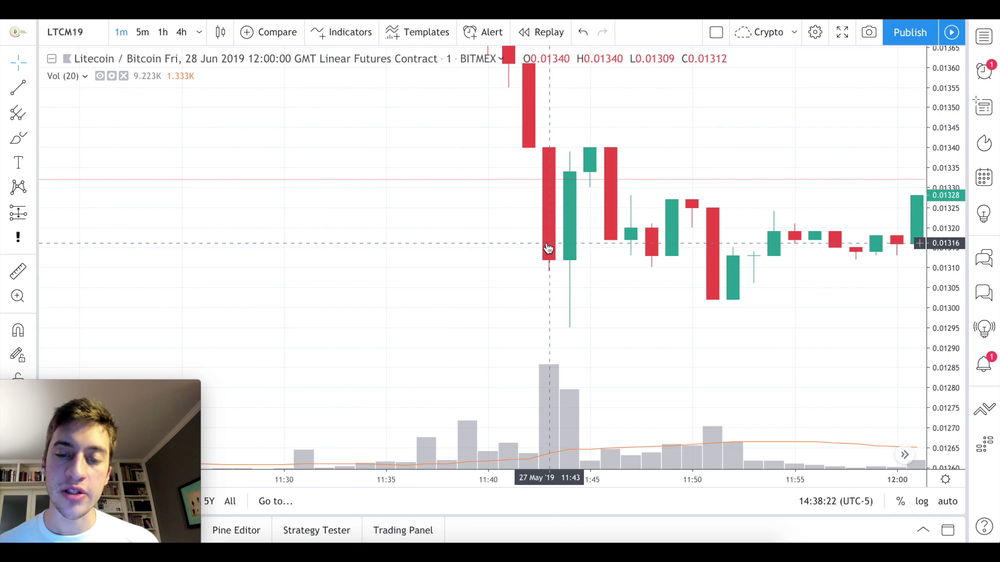
Measure the price drop from the 0.01317 level of the 11:43 candle toward the 11:44 wick low, and restore automatic price scaling.
left_click(548, 245, "shift")
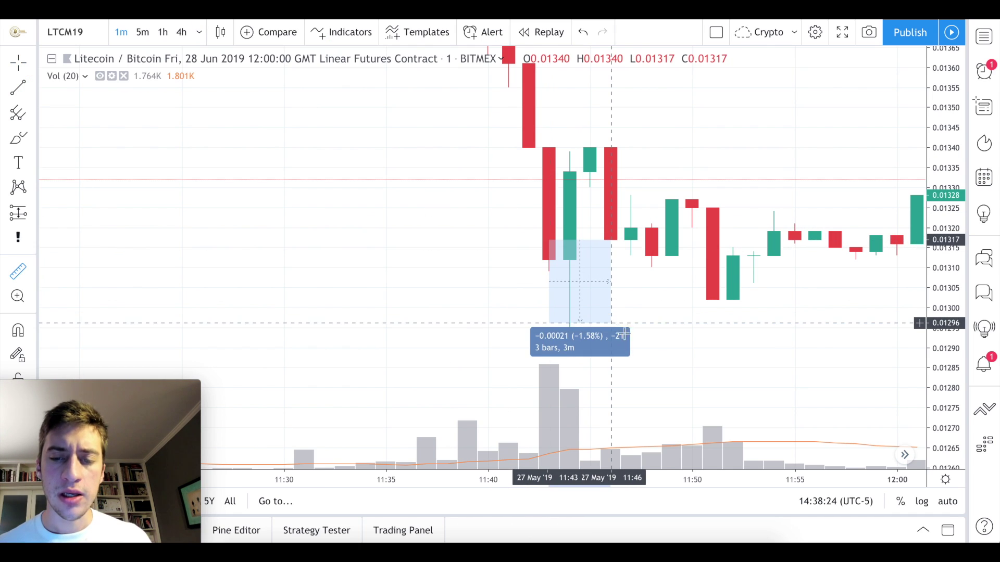
left_click(586, 296)
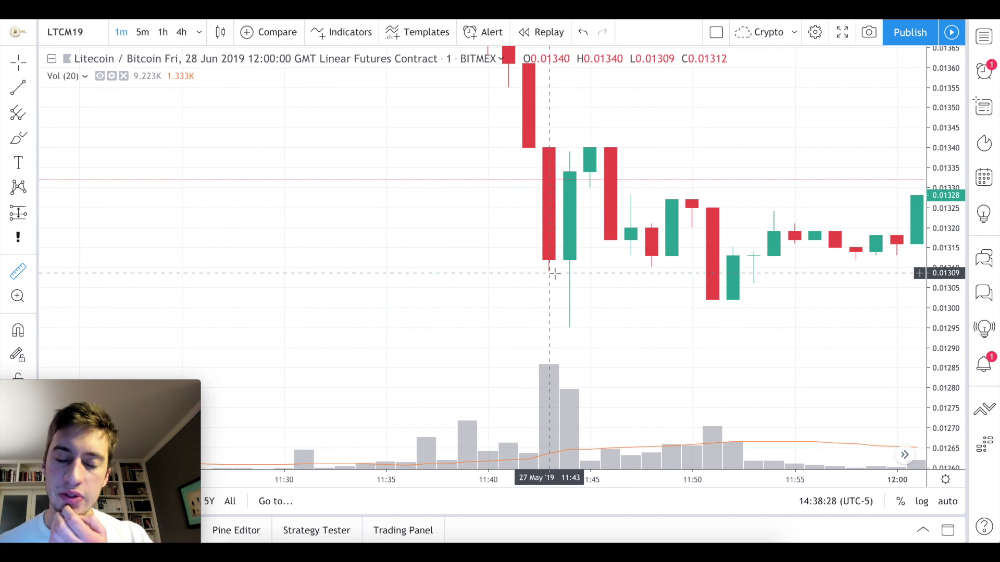
left_click(955, 505)
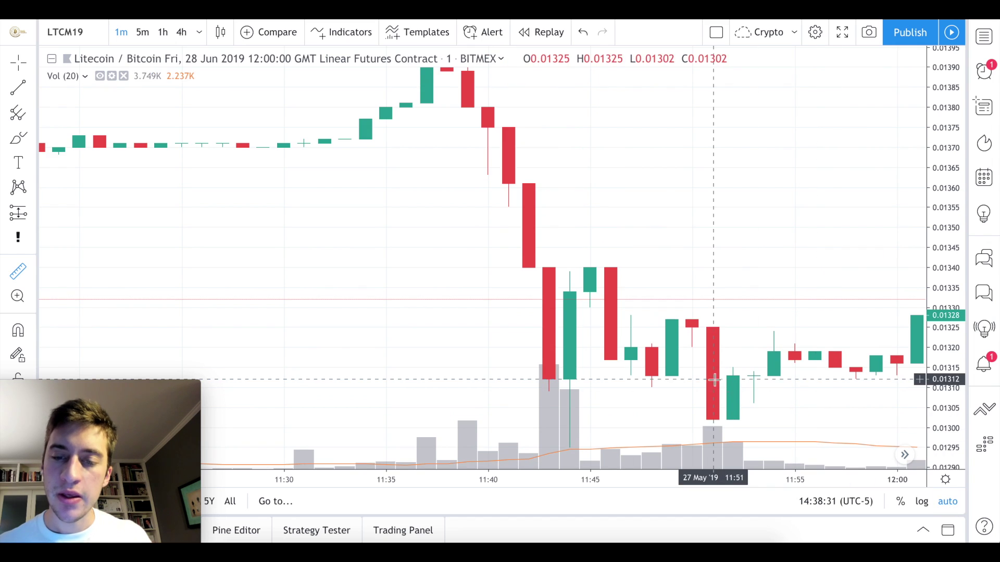
Measure the price rise from the 0.01316 level at 11:43 to the 0.01338 high reached after 14:00.
left_click(550, 365, "shift")
scroll(552, 365, "down", 6)
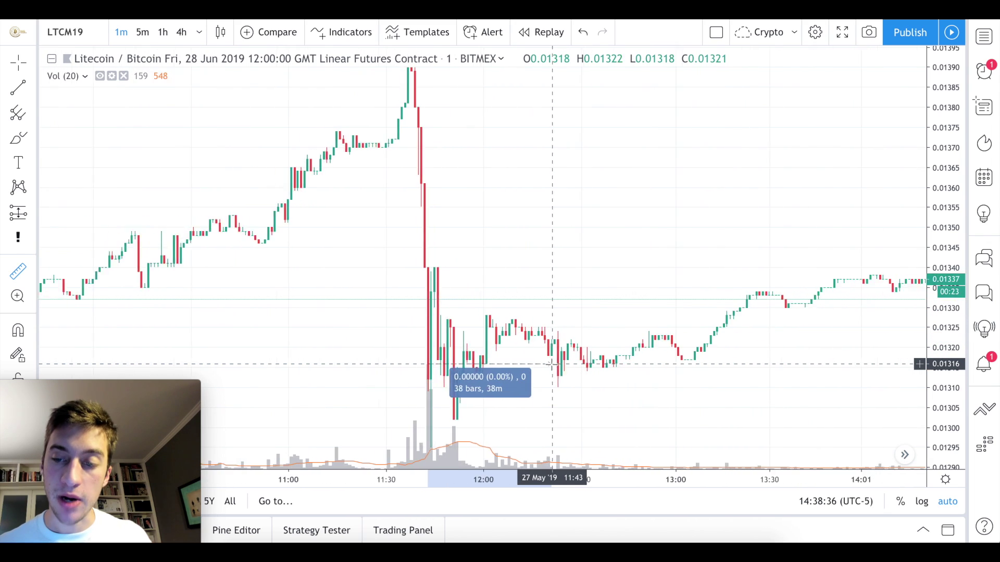
scroll(552, 364, "down", 3)
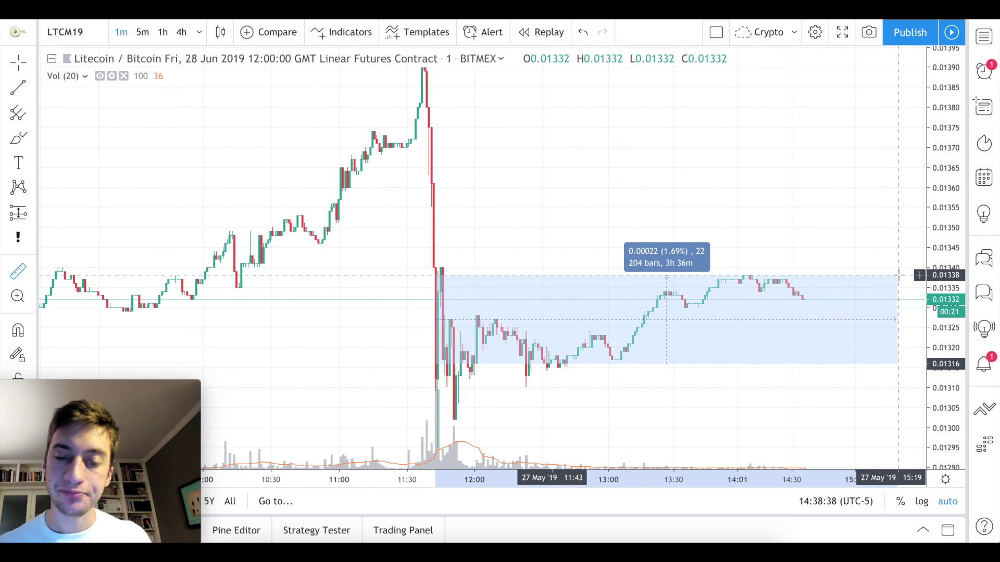
scroll(898, 275, "up", 5)
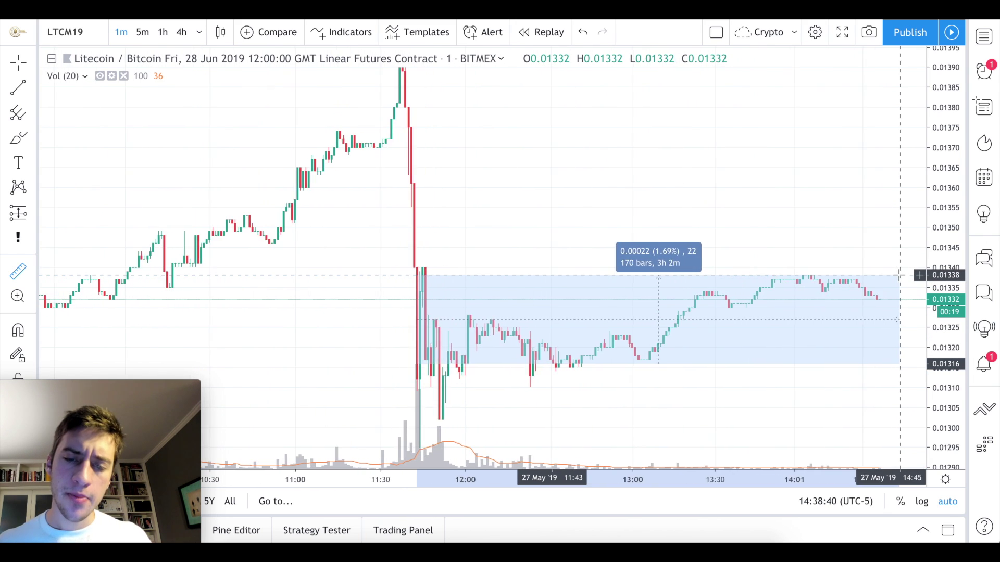
scroll(898, 275, "up", 3)
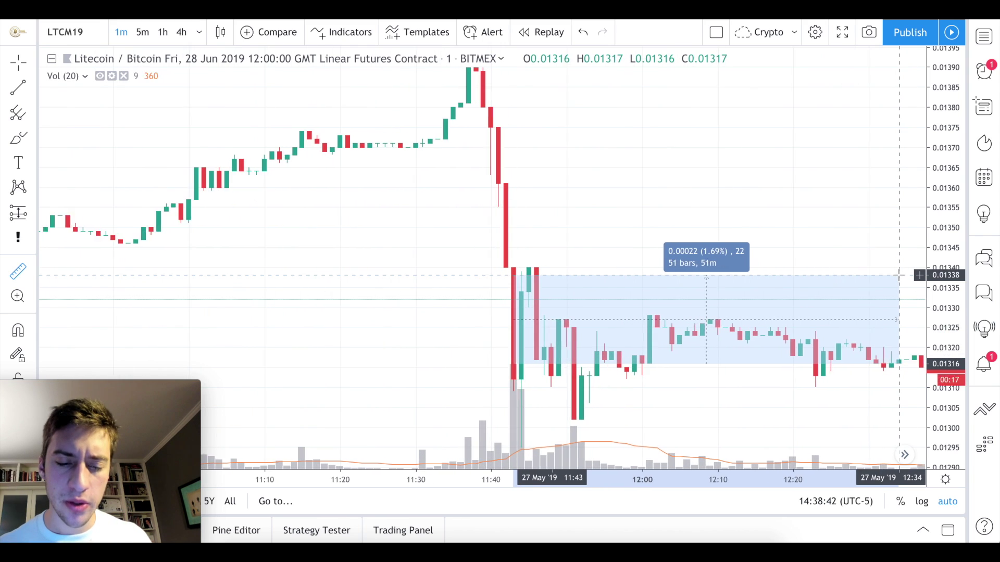
left_click(603, 338)
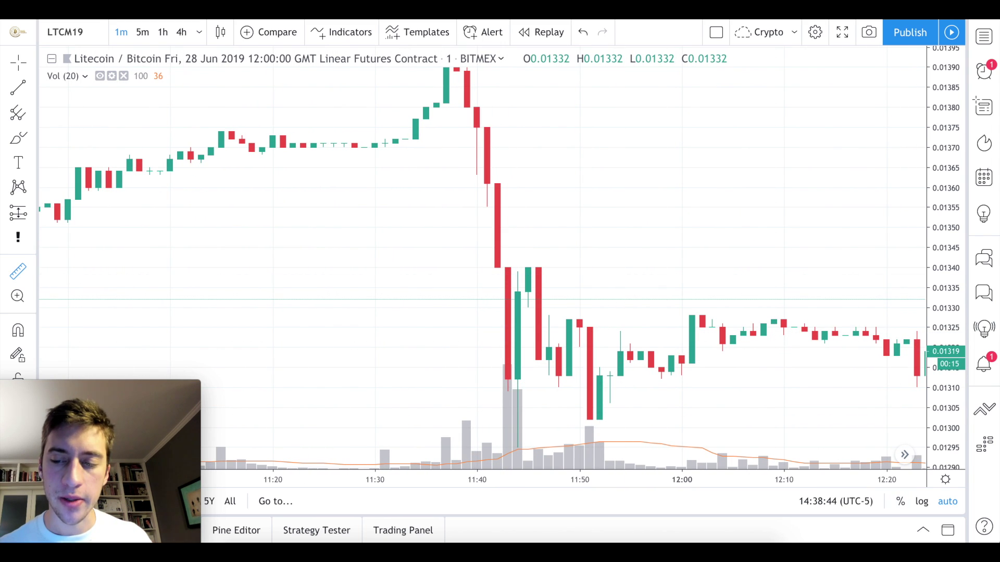
Turn off automatic price scaling, reposition the candles after the crash, and check the 11:51 sell liquidation prices in the Rek.to feed.
left_click(948, 502)
left_click_drag(660, 330, 659, 204)
left_click(659, 203)
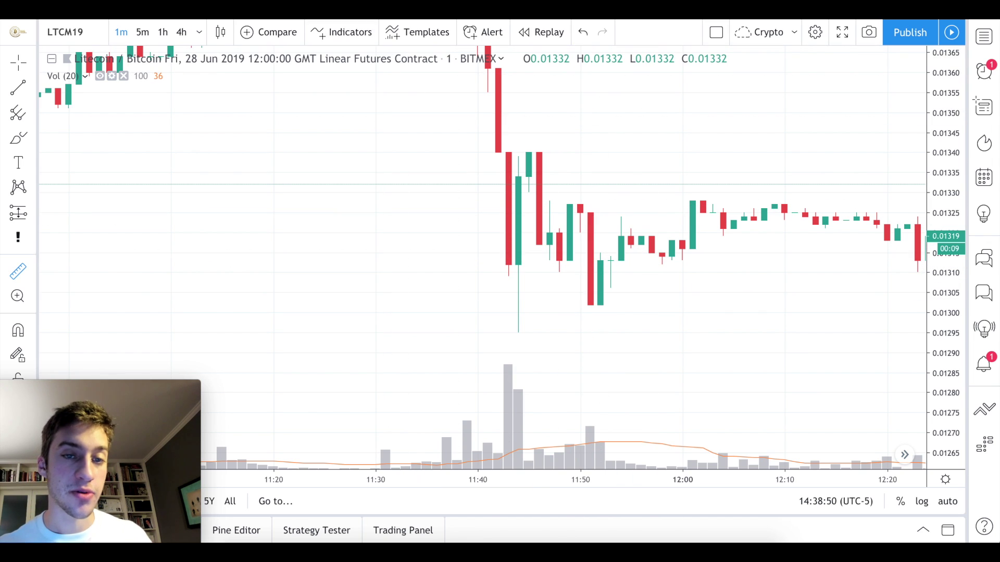
key("ctrl+Tab")
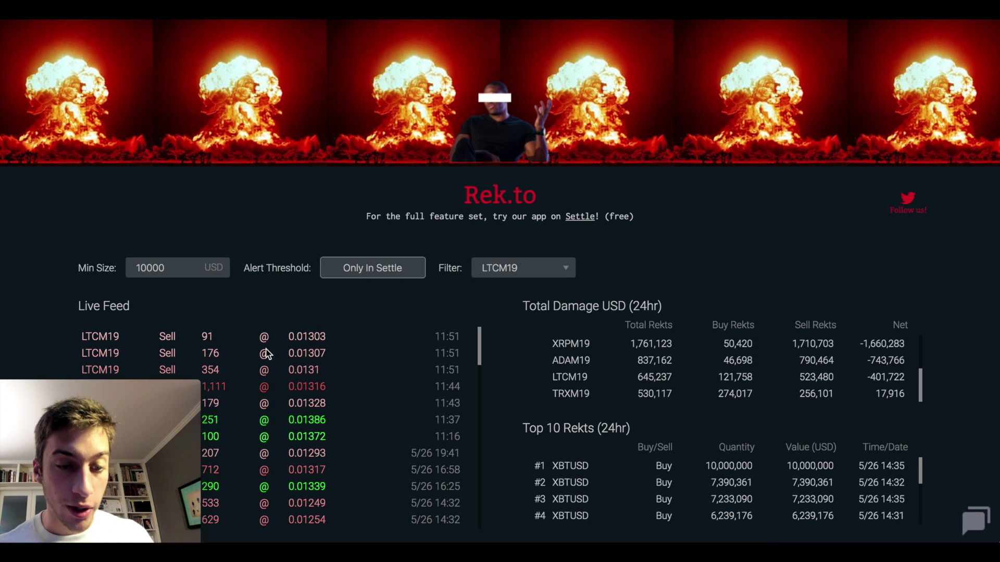
left_click_drag(303, 336, 339, 344)
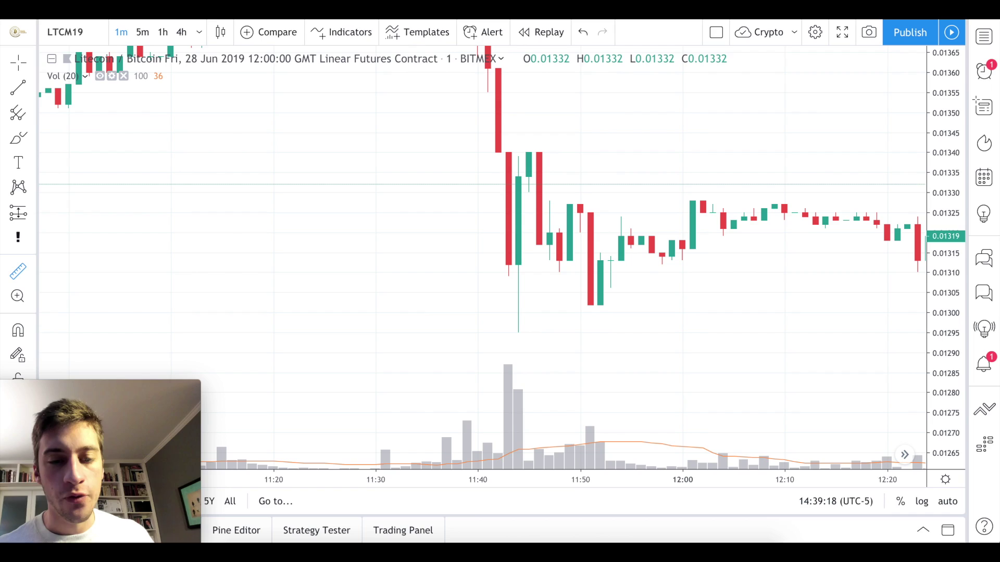
Measure the price drop from the 0.01313 level of the 11:51 candle down to that candle's low.
left_click(591, 262)
left_click(591, 259)
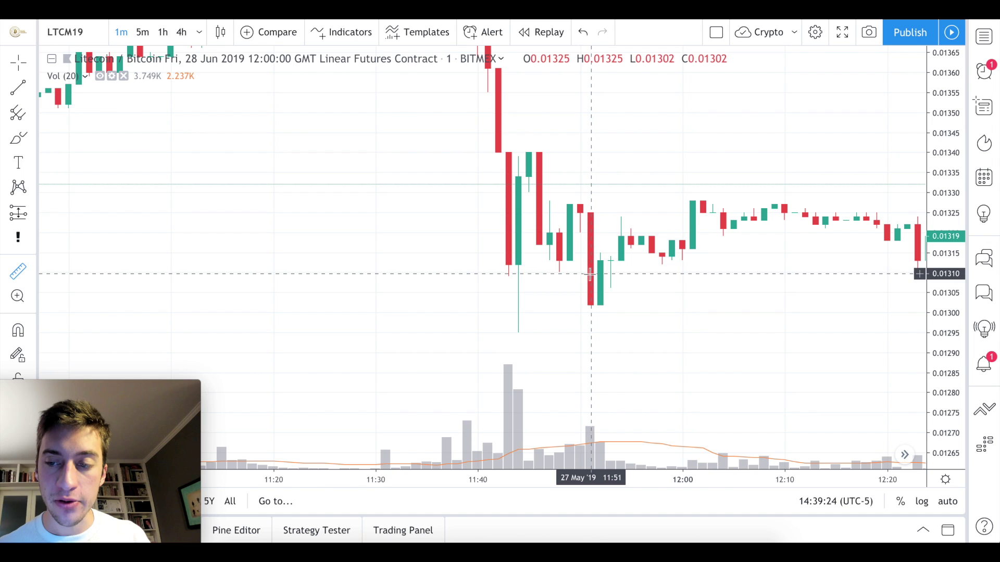
left_click(591, 267)
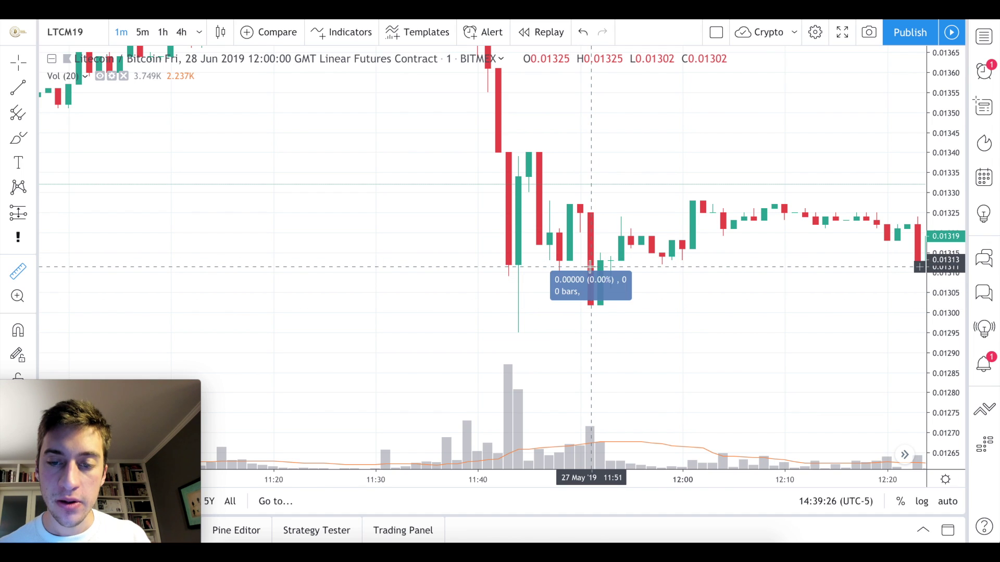
left_click(627, 308)
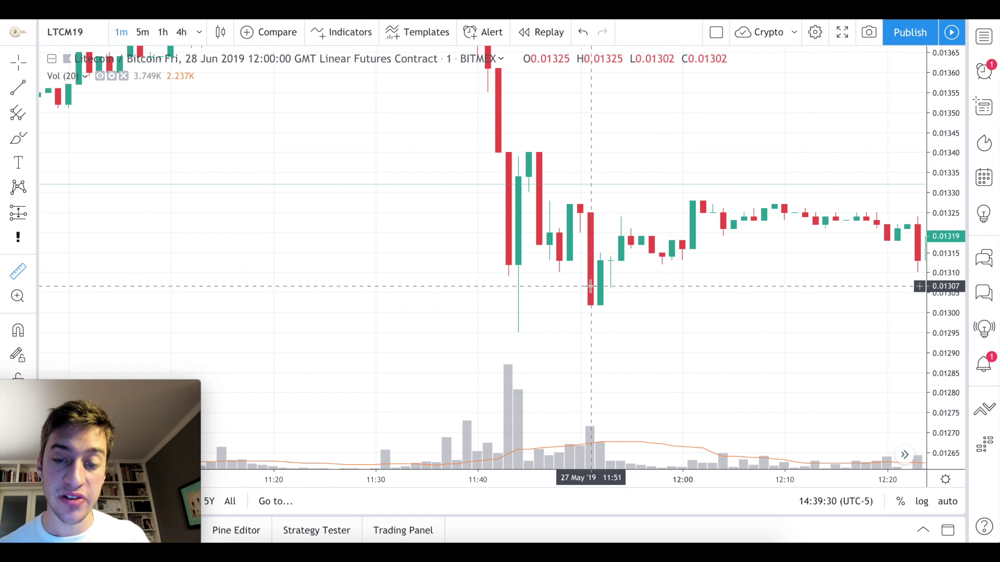
Measure the price rise from the 0.01309 level at 11:51 to the recovery high of about 0.01337 after 14:00.
left_click(591, 276)
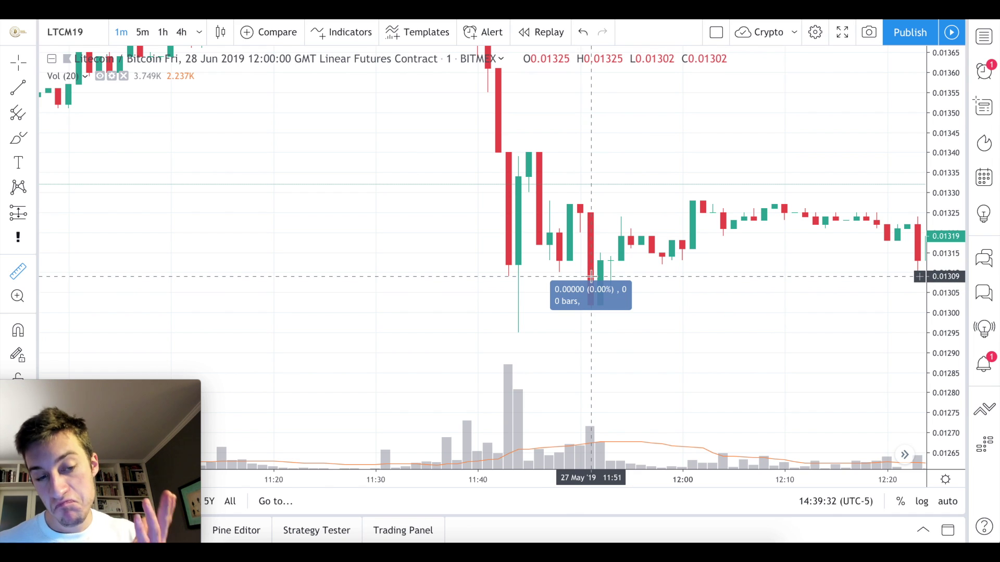
scroll(591, 276, "down", 3)
scroll(591, 275, "down", 3)
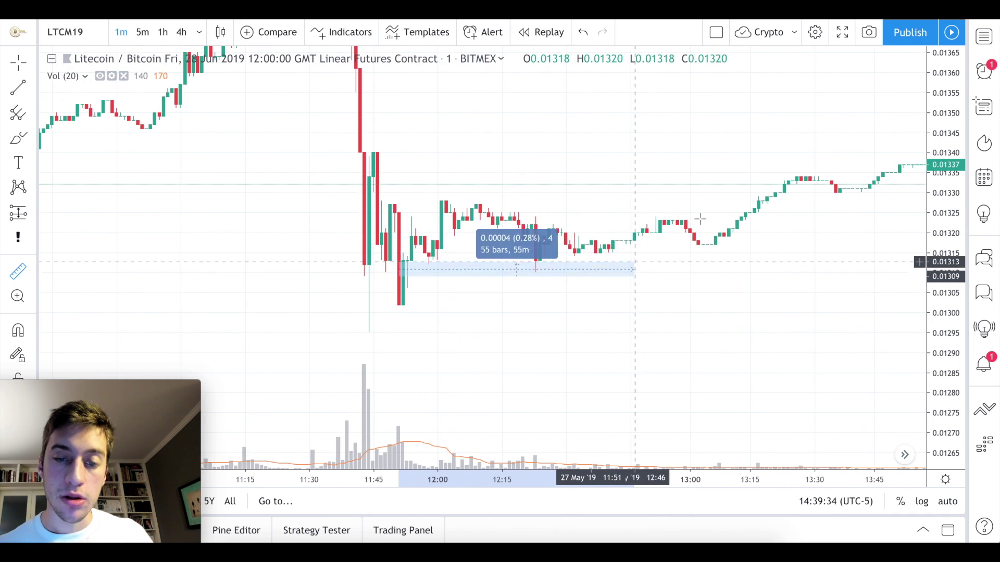
left_click(721, 198)
left_click(399, 277)
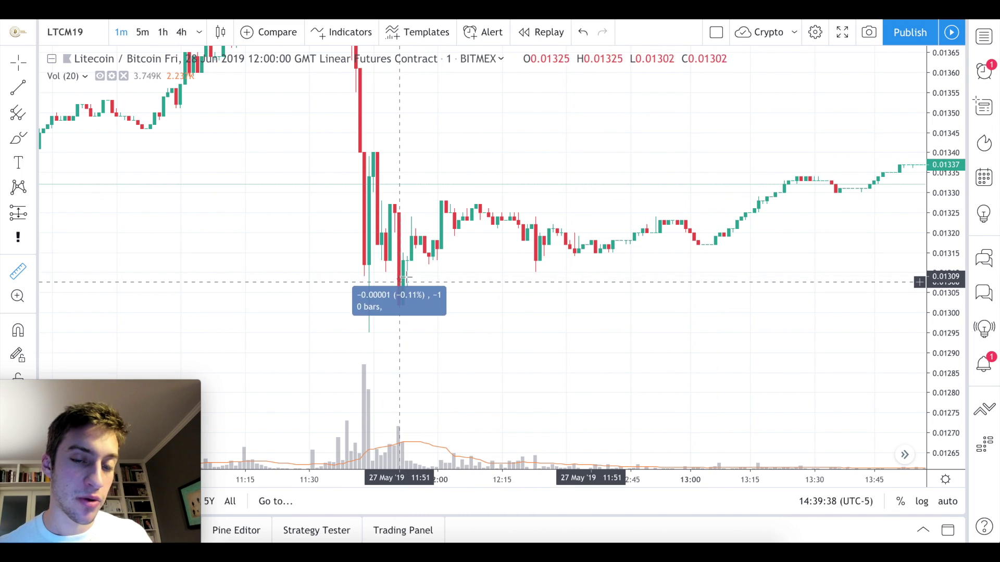
scroll(743, 189, "down", 1)
scroll(743, 189, "down", 2)
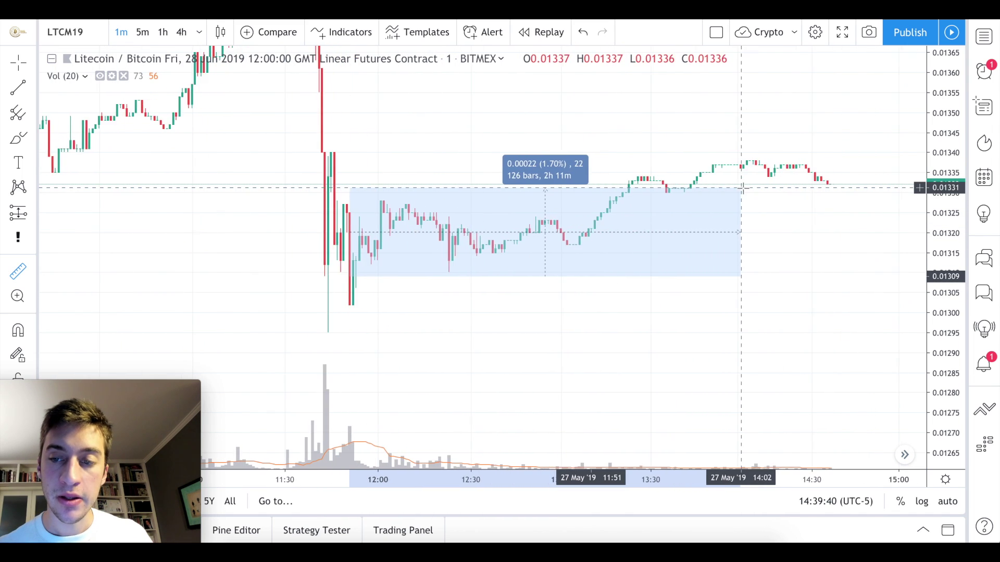
left_click(818, 163)
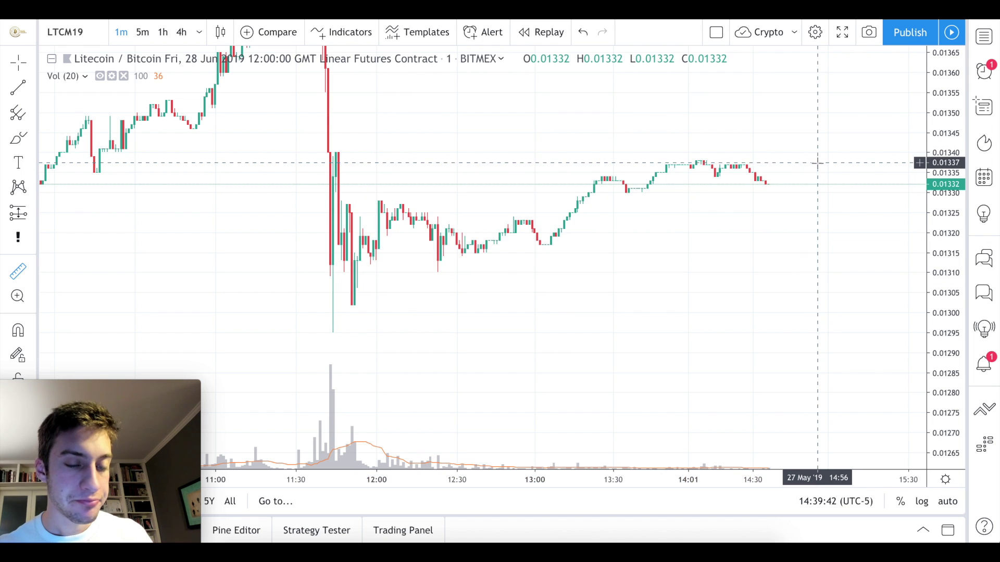
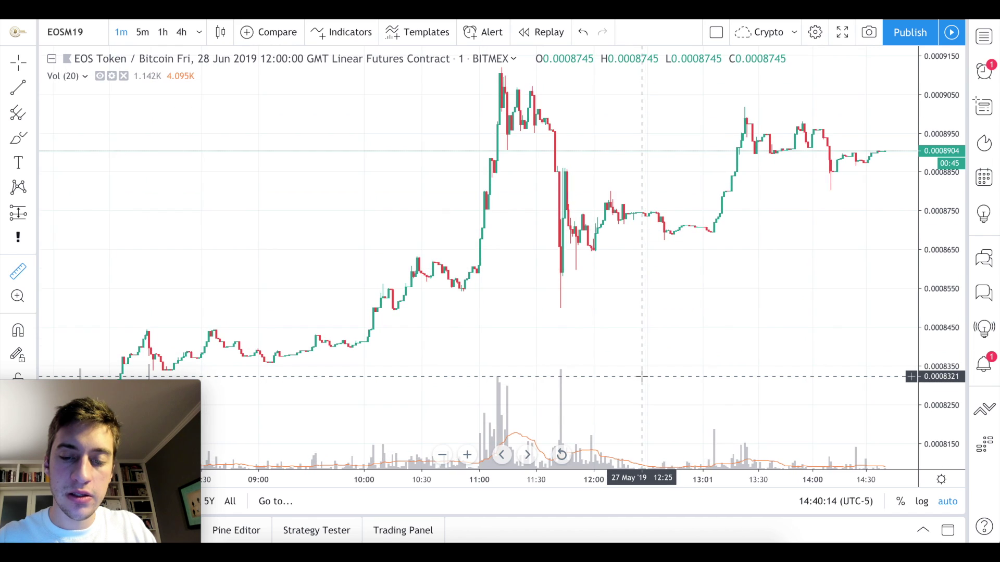
Examine the EOSM19 surge on the one-minute chart and check the 11:03 to 11:11 buy liquidations in the Rek.to feed.
scroll(641, 376, "up", 5)
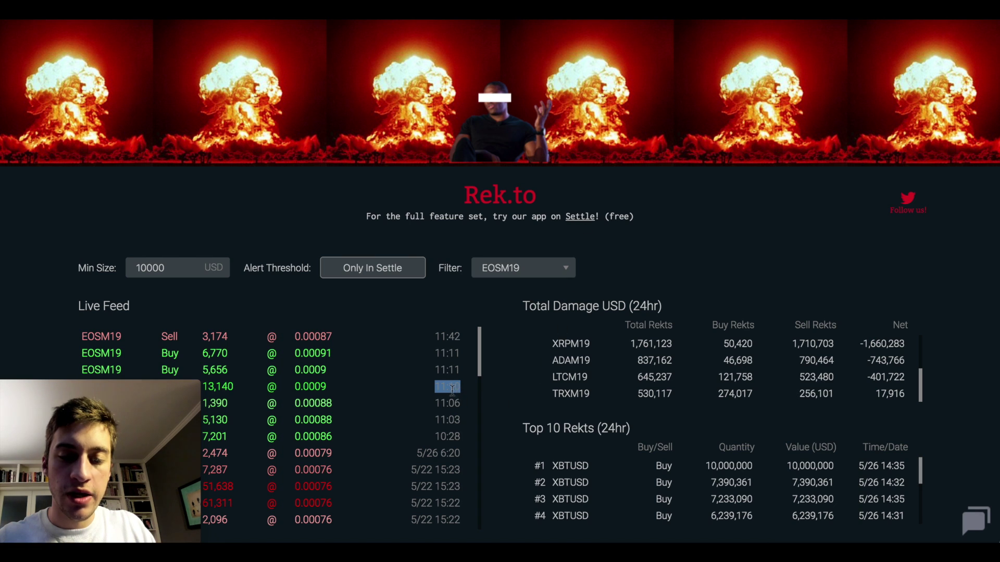
left_click(452, 389)
scroll(364, 380, "down", 2)
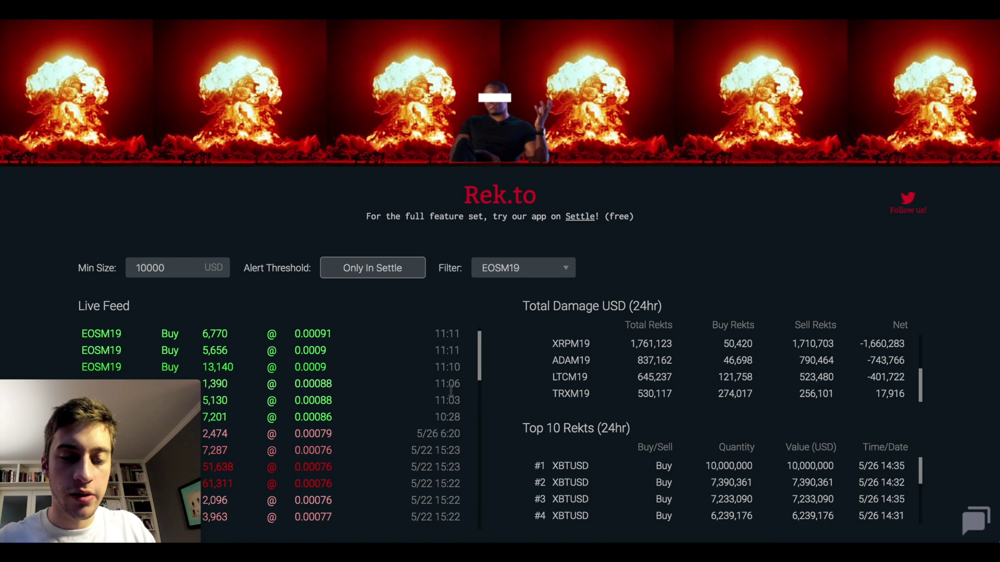
scroll(438, 367, "up", 2)
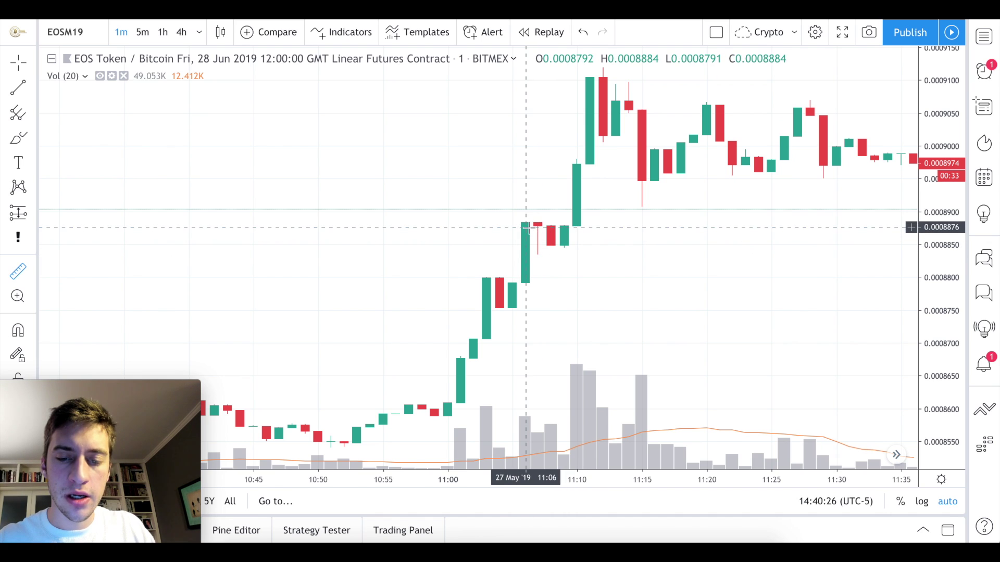
Measure the EOSM19 price drop from the 0.0009088 level at 11:09 down to about 0.0008513 near the crash low.
left_click_drag(538, 224, 670, 83)
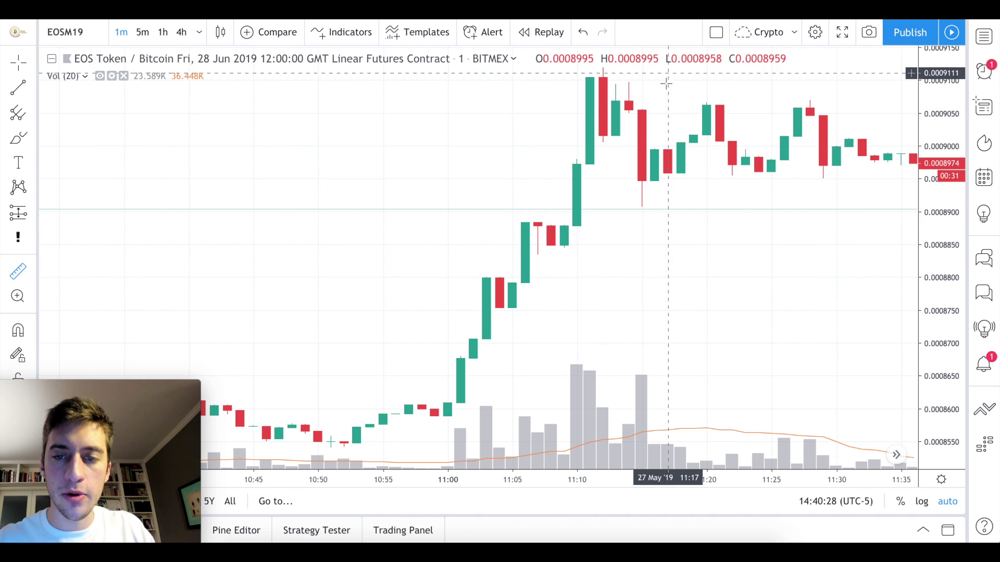
scroll(596, 134, "down", 6)
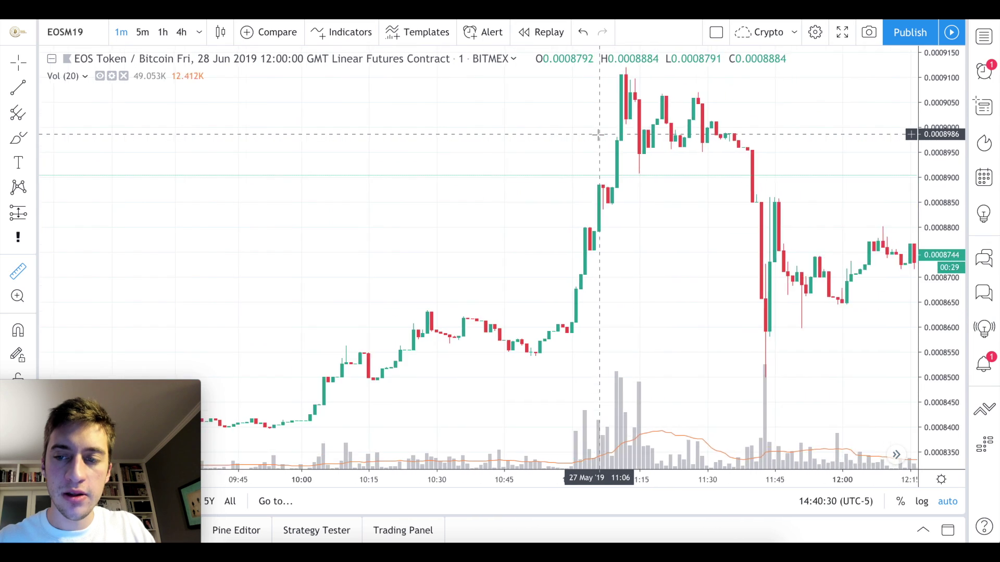
scroll(598, 134, "down", 3)
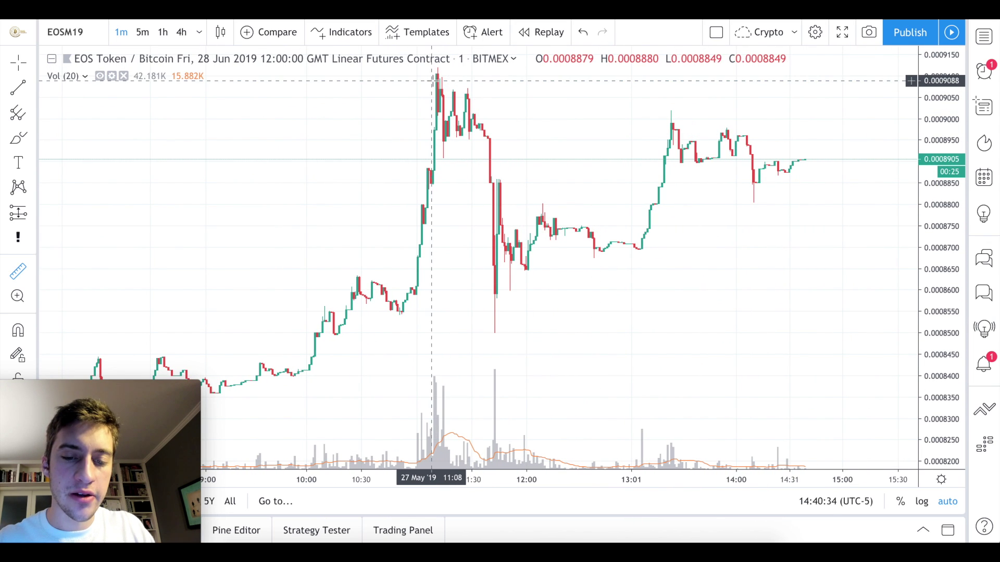
left_click_drag(438, 81, 599, 327)
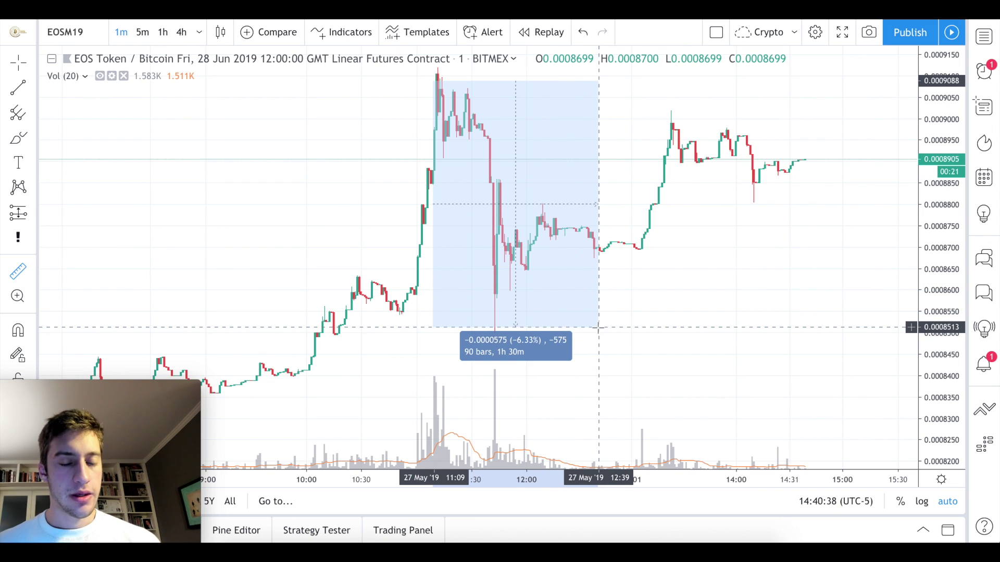
left_click_drag(599, 327, 468, 256)
scroll(458, 258, "up", 5)
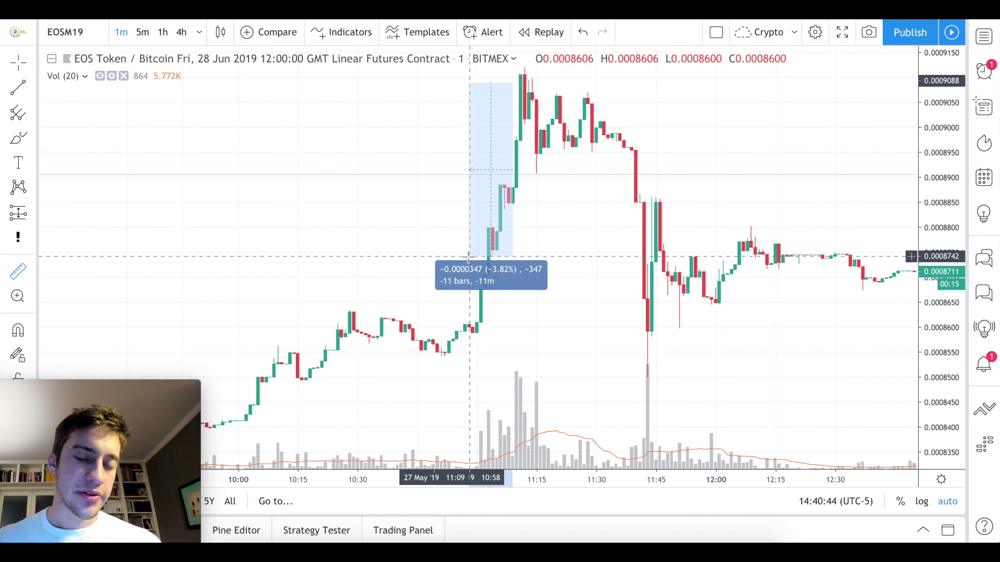
scroll(468, 256, "up", 4)
left_click(466, 258)
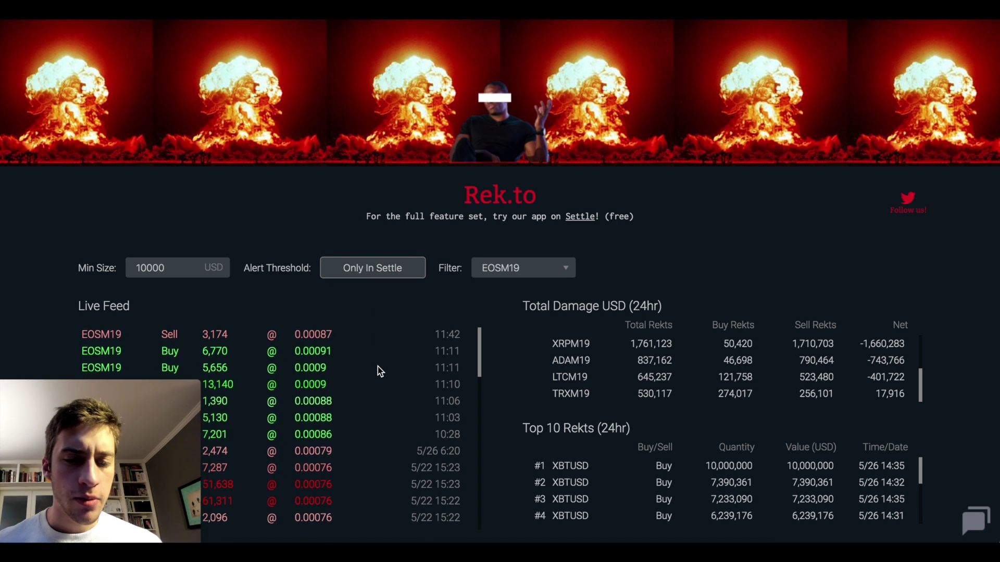
Check the 11:10 buy liquidation of 13,140 contracts in the Rek.to EOSM19 feed.
scroll(377, 367, "down", 2)
scroll(402, 368, "up", 1)
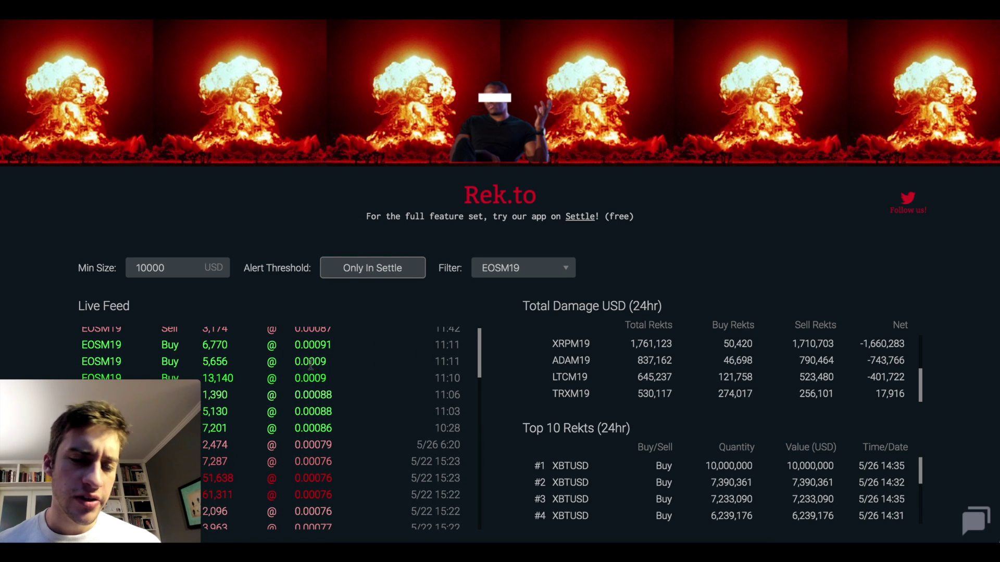
left_click(351, 375)
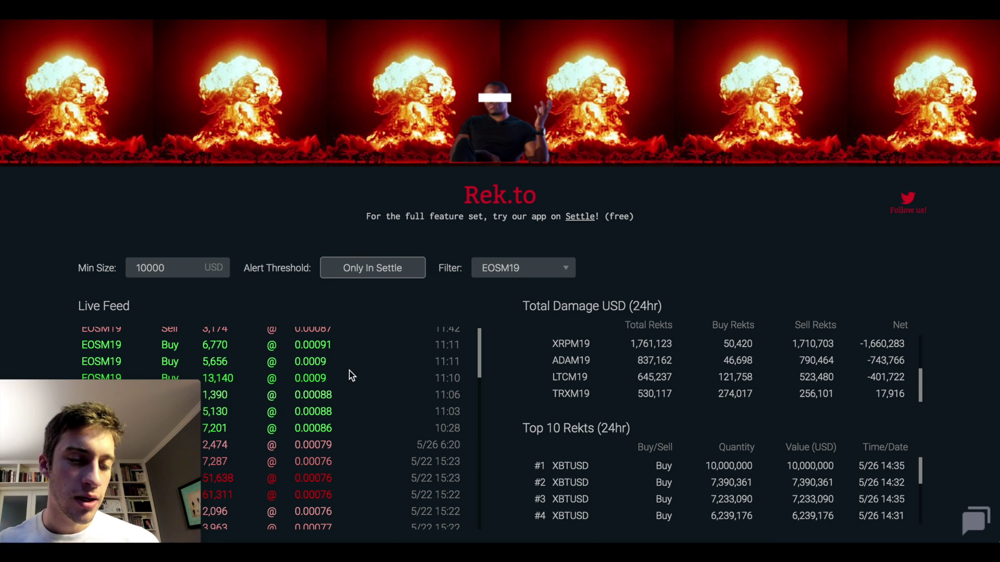
scroll(229, 368, "down", 1)
scroll(227, 366, "up", 1)
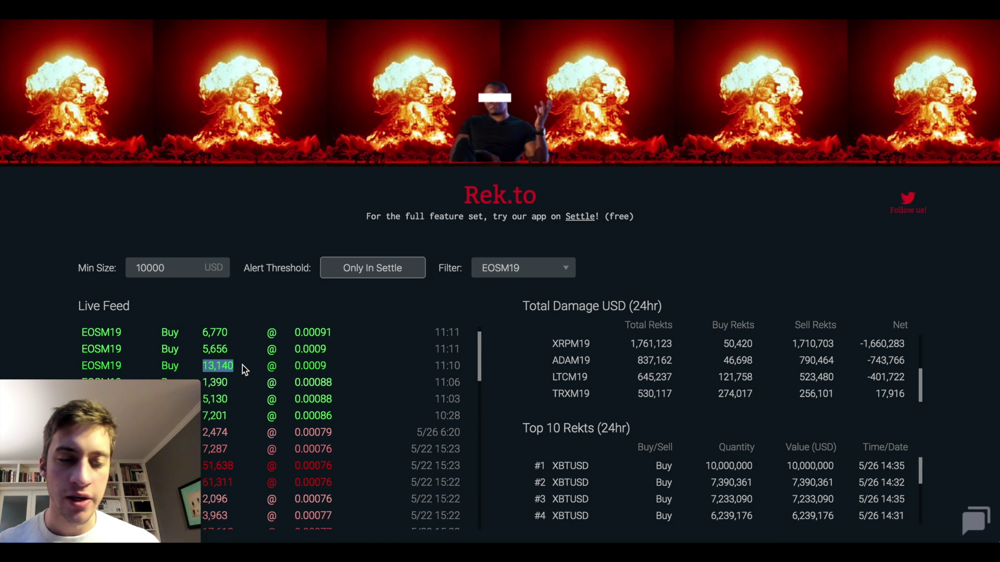
Raise the Rek.to minimum size to 100000 USD and highlight the 11:10 buy liquidation's row and time.
left_click(190, 270)
type("0")
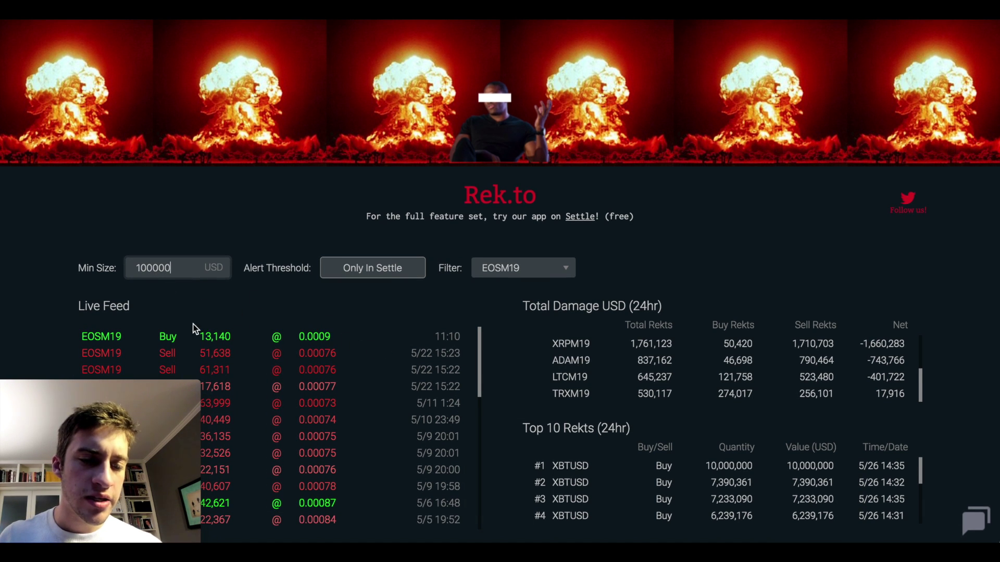
left_click_drag(95, 333, 473, 337)
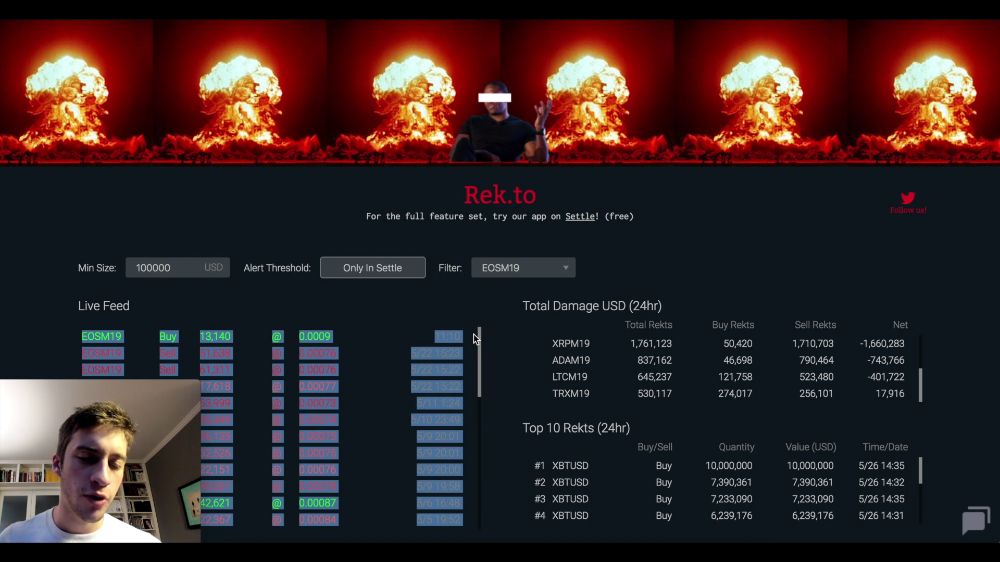
left_click(473, 337)
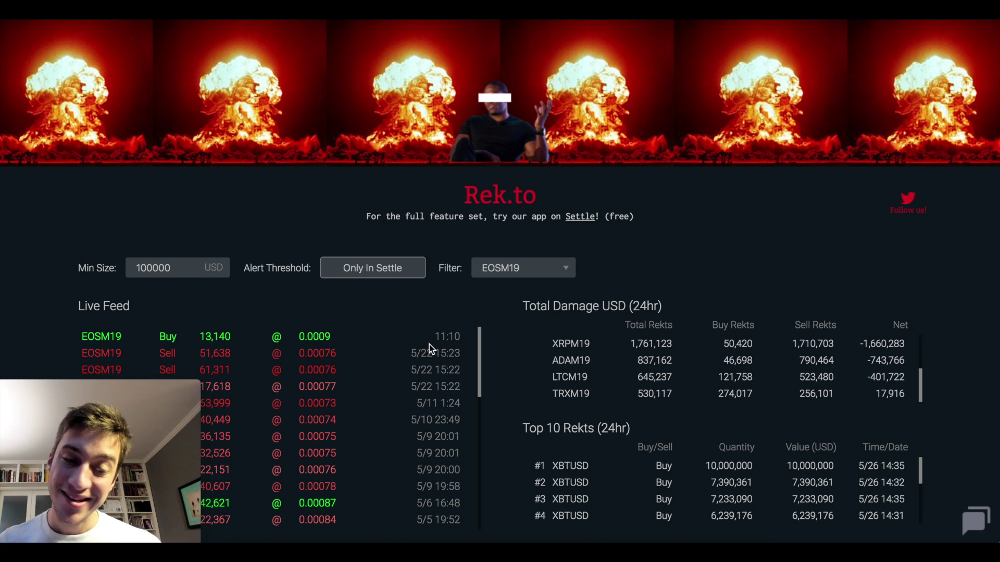
left_click_drag(431, 342, 467, 330)
left_click(379, 315)
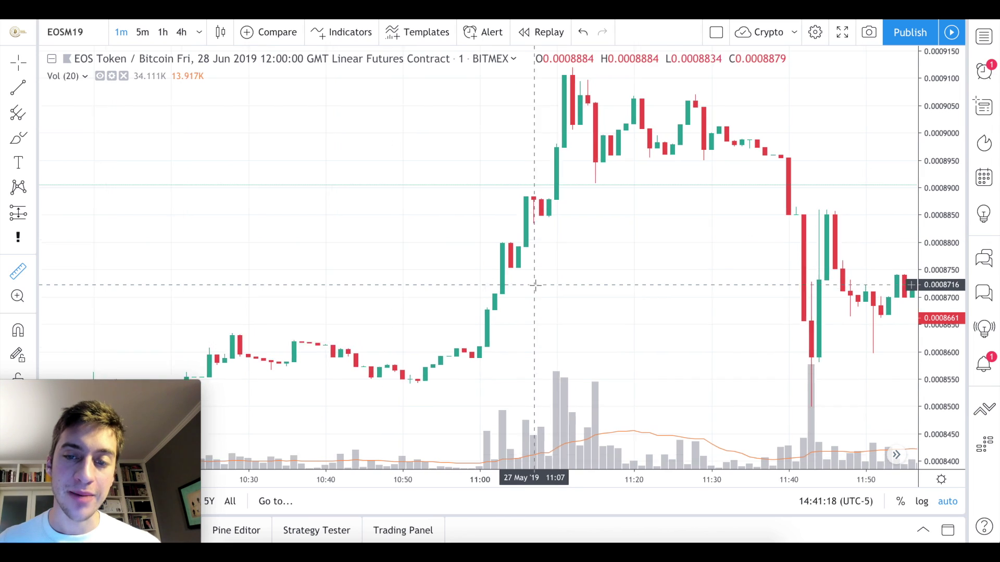
In TradingView, measure the price drop from the 0.0008978 level of the 11:10 candle down to the crash low.
scroll(531, 245, "up", 2)
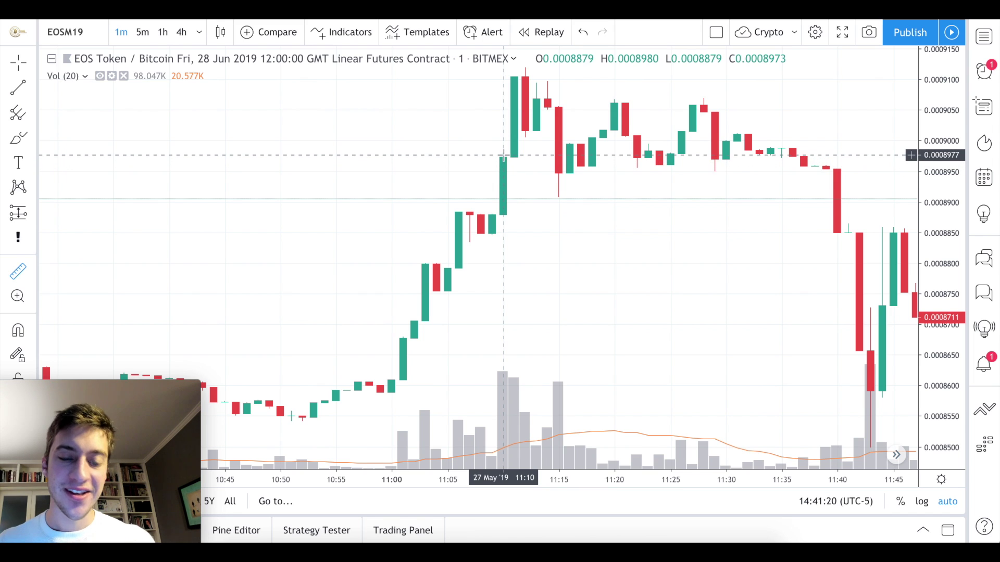
left_click(503, 156, "shift")
scroll(503, 154, "down", 2)
scroll(542, 94, "down", 2)
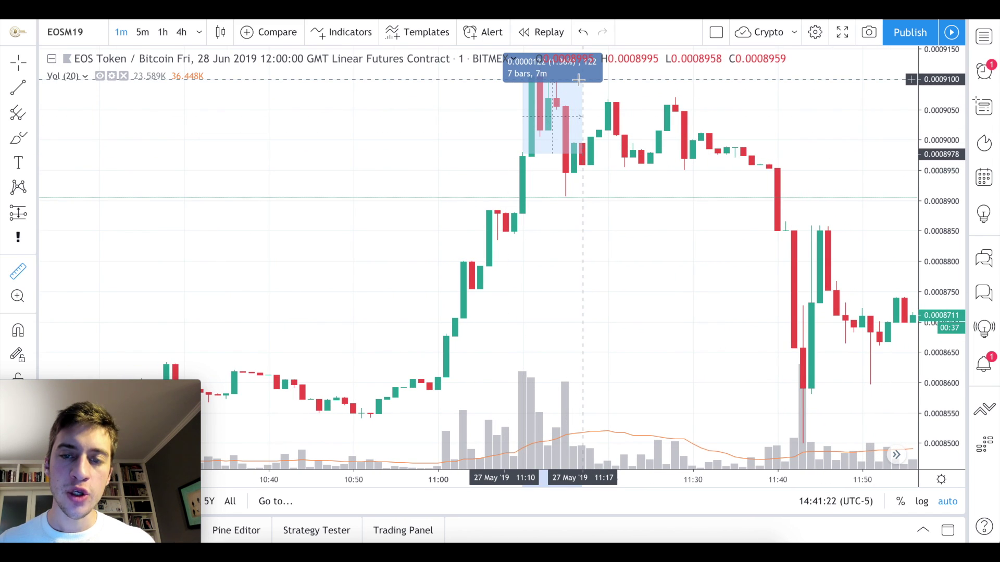
scroll(580, 80, "down", 2)
scroll(579, 79, "down", 2)
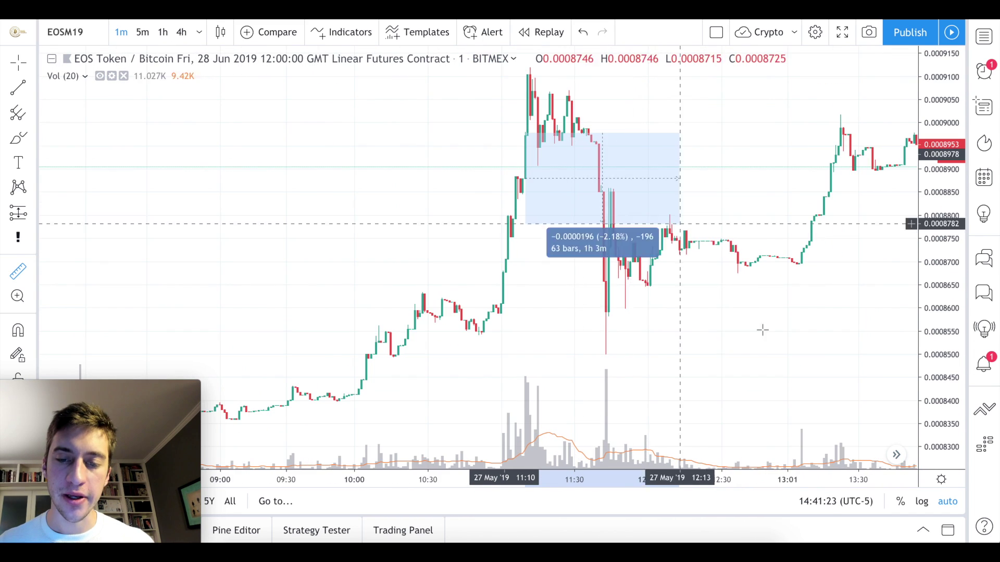
left_click(773, 358)
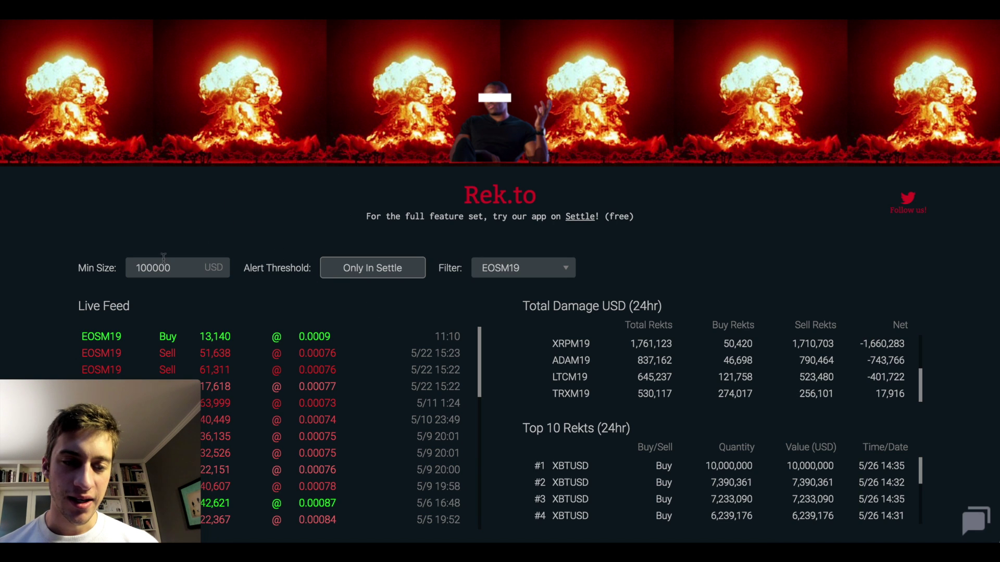
Try minimum sizes of 50000 and 20000 USD in the Rek.to feed, ending on 10000 USD.
left_click(147, 267)
type("5")
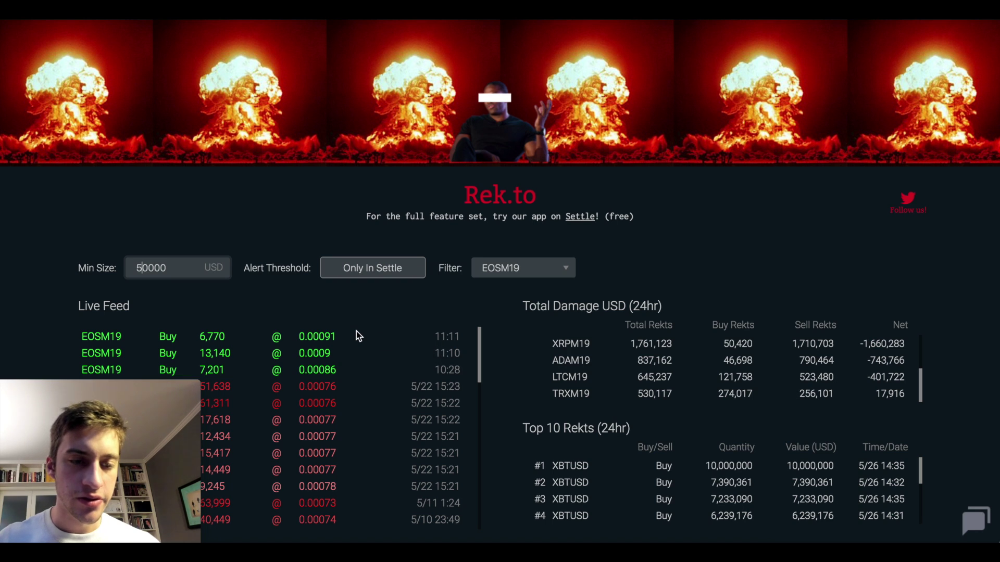
key("BackSpace")
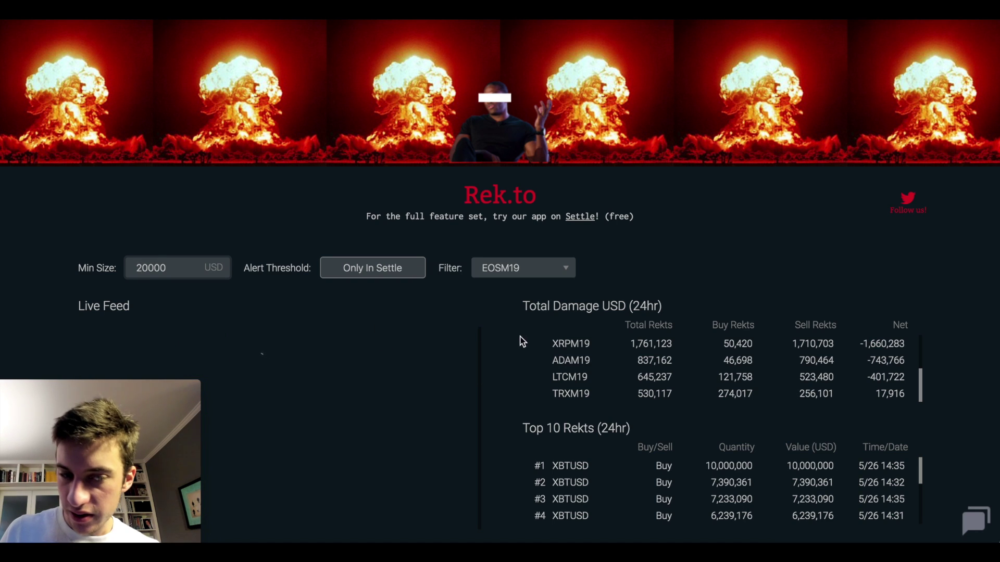
left_click(263, 121)
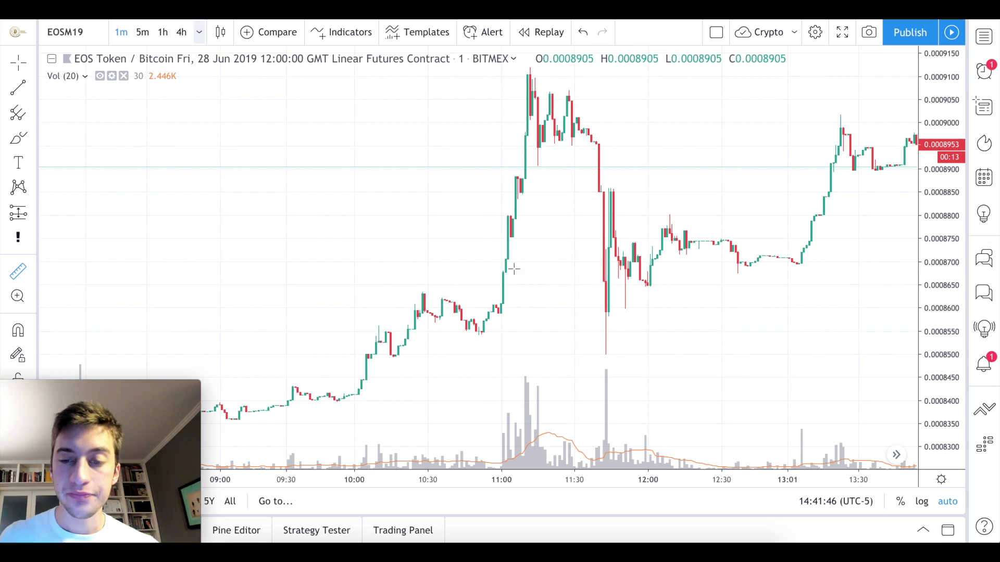
In TradingView, measure the price rise from the 0.0008649 level at 11:41 up to about 0.0009006.
scroll(514, 268, "up", 5)
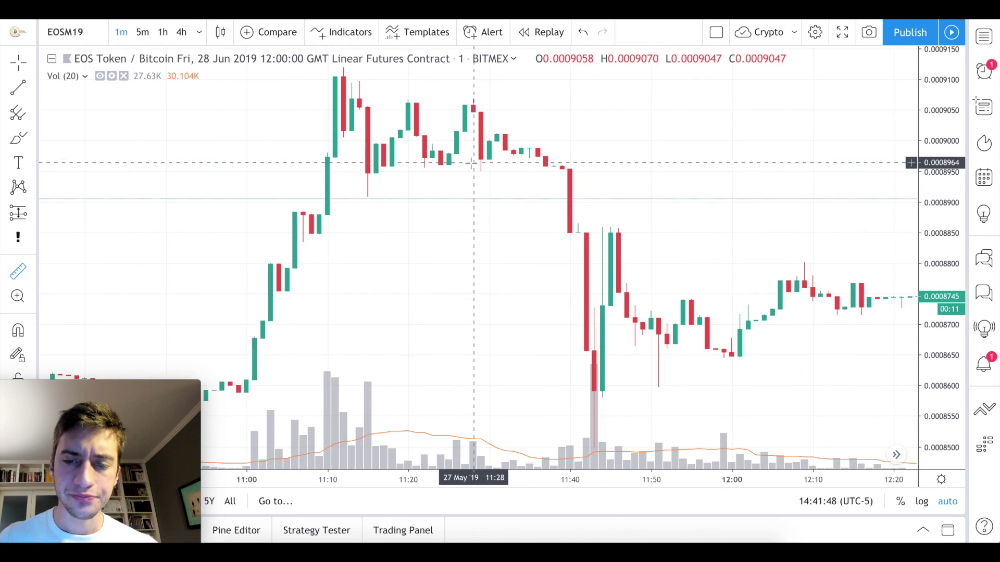
scroll(565, 252, "up", 2)
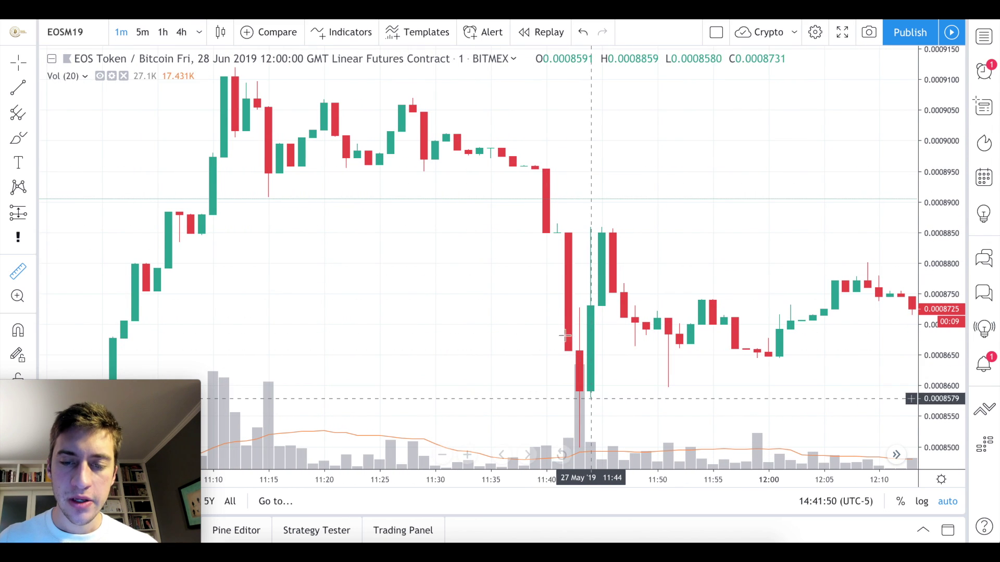
scroll(573, 356, "down", 2)
scroll(573, 355, "down", 5)
scroll(574, 356, "down", 3)
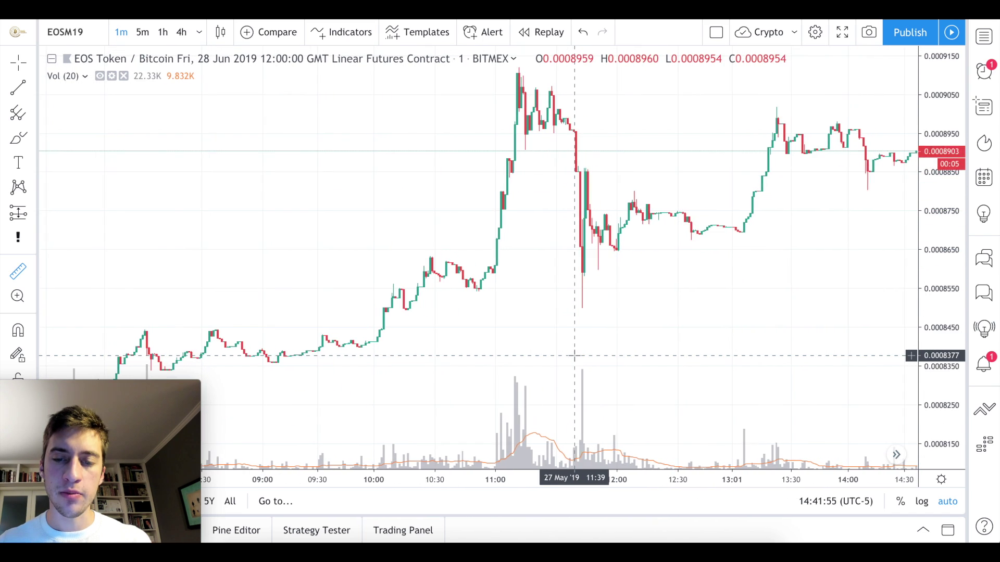
left_click(569, 248)
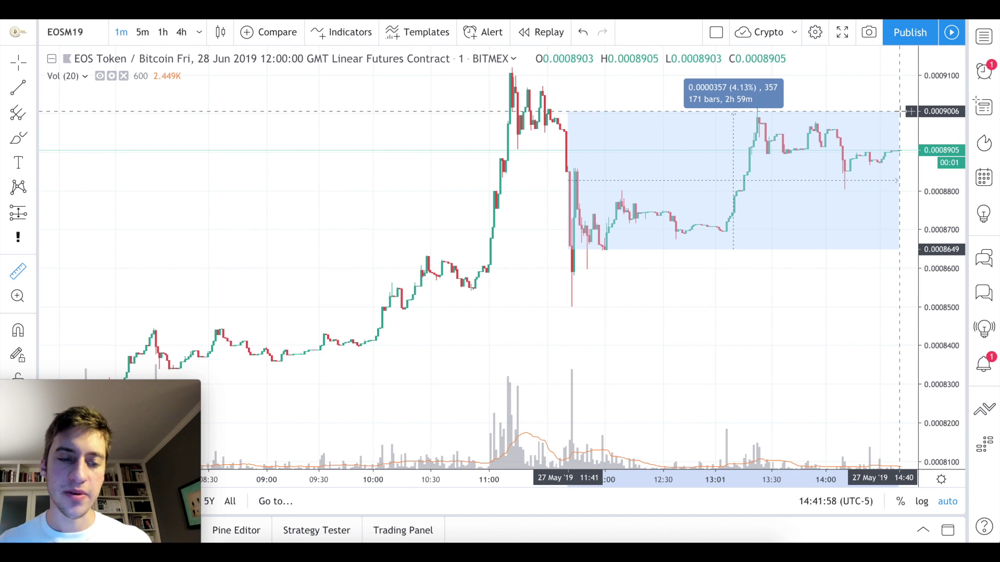
left_click(900, 110)
Check the 11:42 sell liquidation in Rek.to and measure the rise from 0.0008692 at 11:42 to the recovery high after 13:00.
key("alt+Tab")
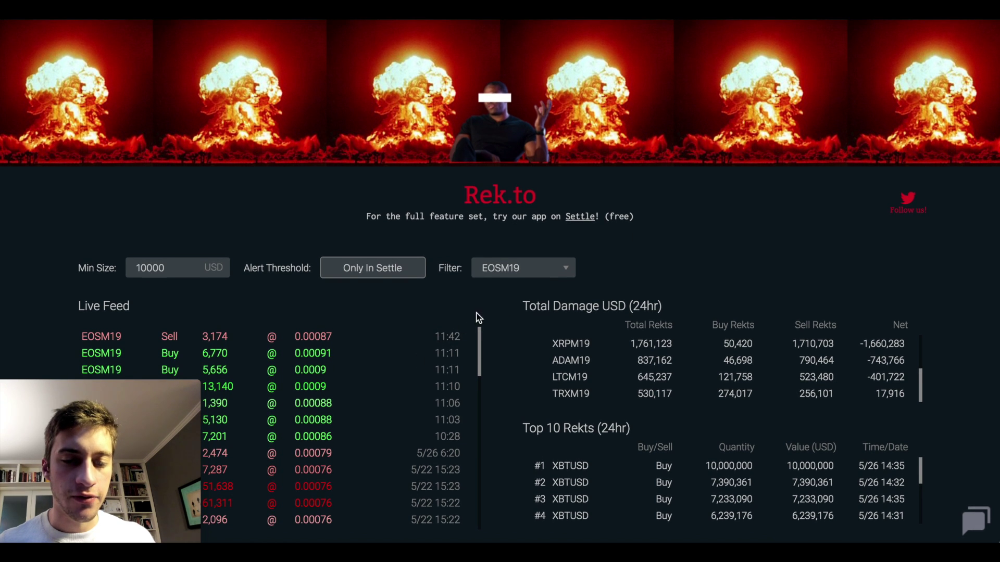
key("alt+Tab")
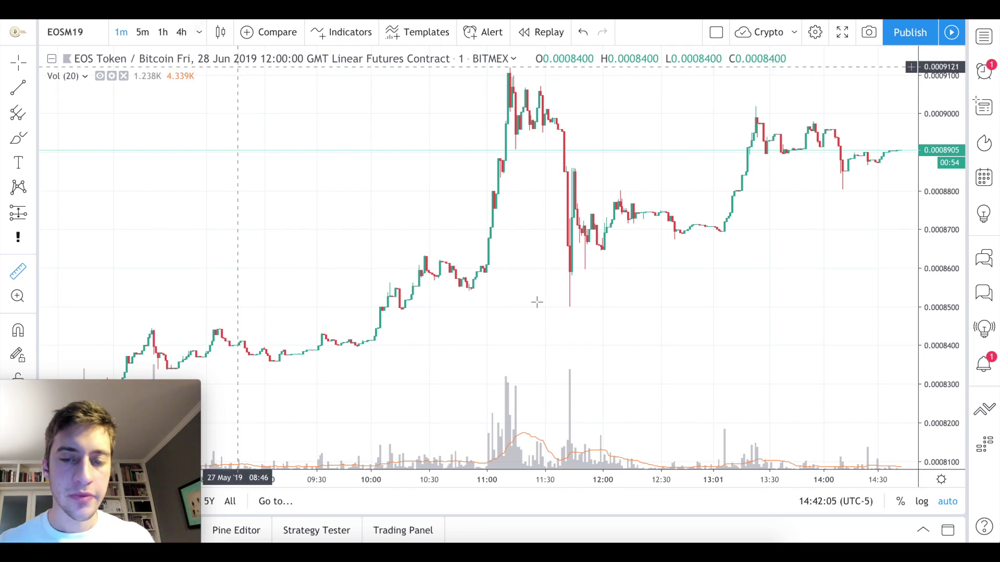
left_click(564, 232, "shift")
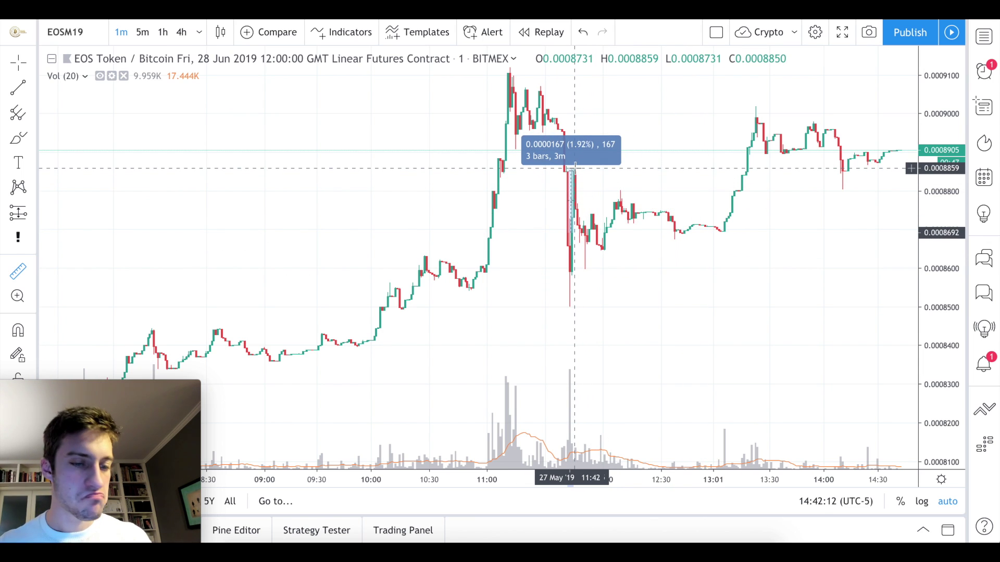
scroll(703, 132, "right", 5)
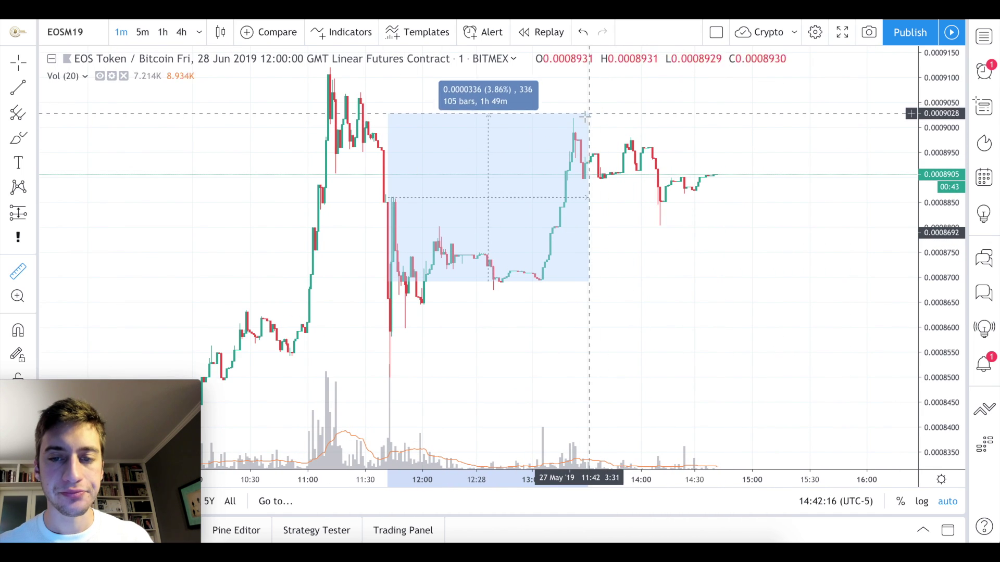
left_click(580, 123)
scroll(582, 120, "left", 3)
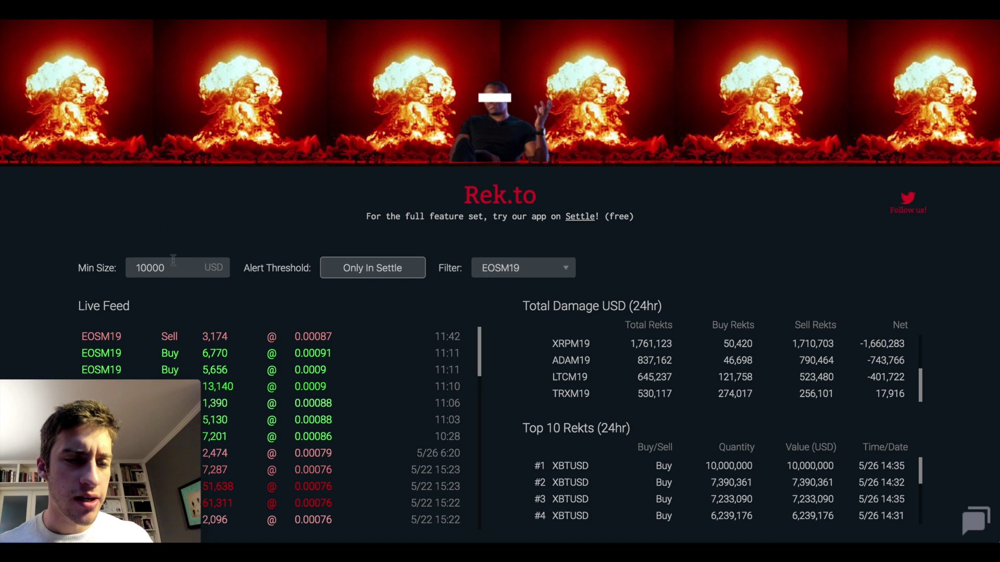
Clear the minimum size in Rek.to and highlight the time of the 11:44 sell liquidation of 334 contracts.
double_click(172, 268)
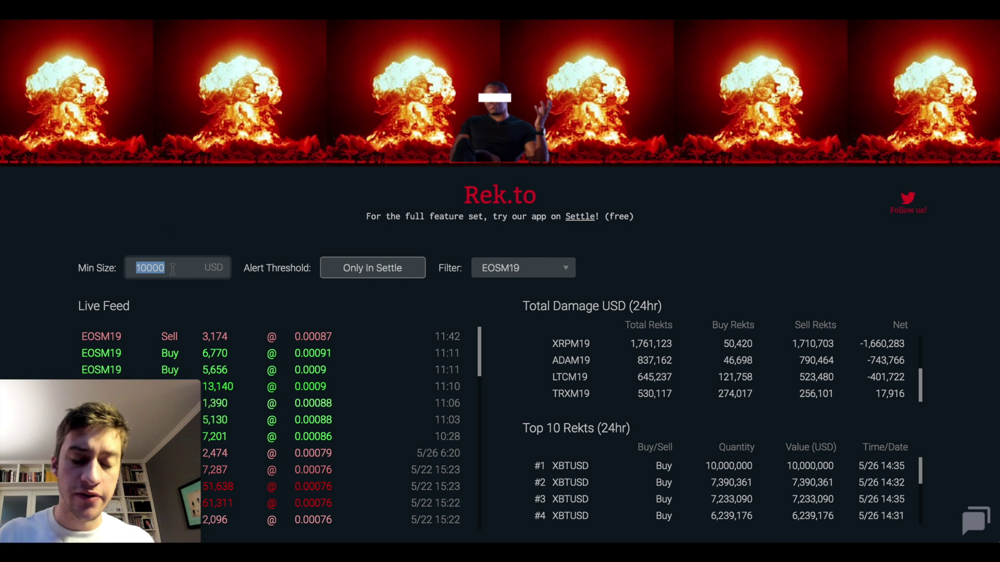
key("BackSpace")
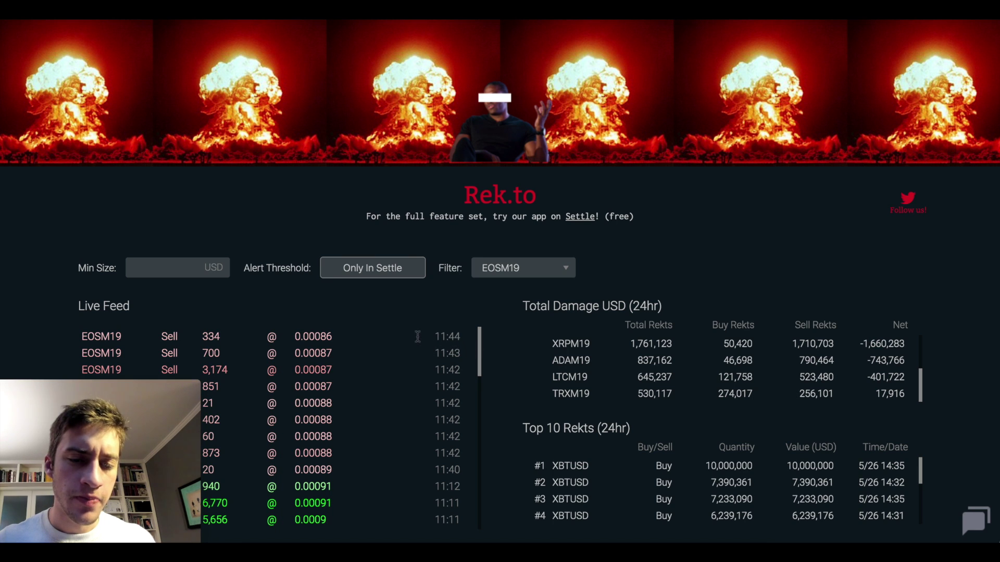
triple_click(471, 337)
left_click(437, 339)
left_click_drag(437, 338, 467, 337)
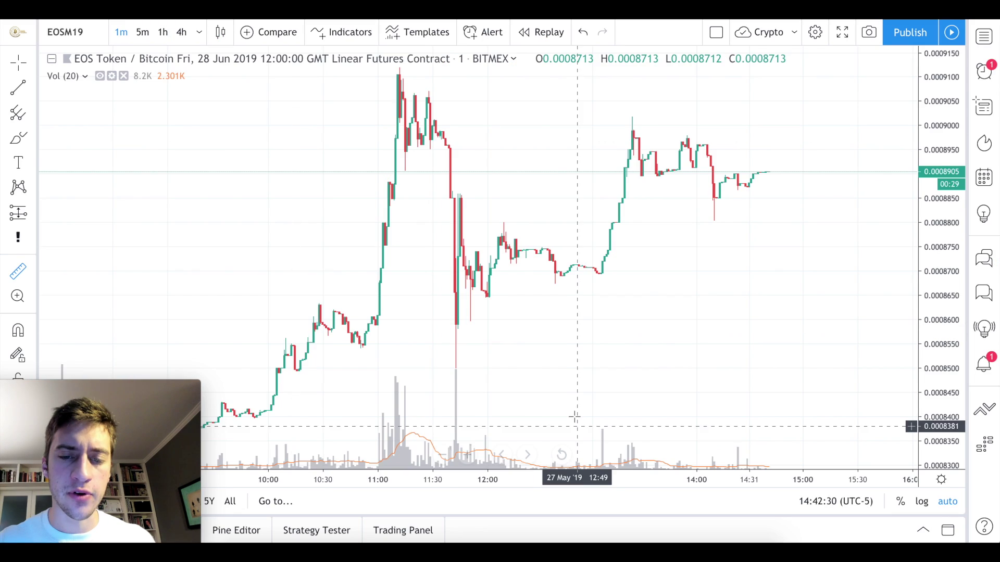
Examine the 11:42 to 11:44 crash candles on the one-minute chart and restore automatic price scaling.
scroll(573, 417, "up", 5)
scroll(573, 417, "up", 2)
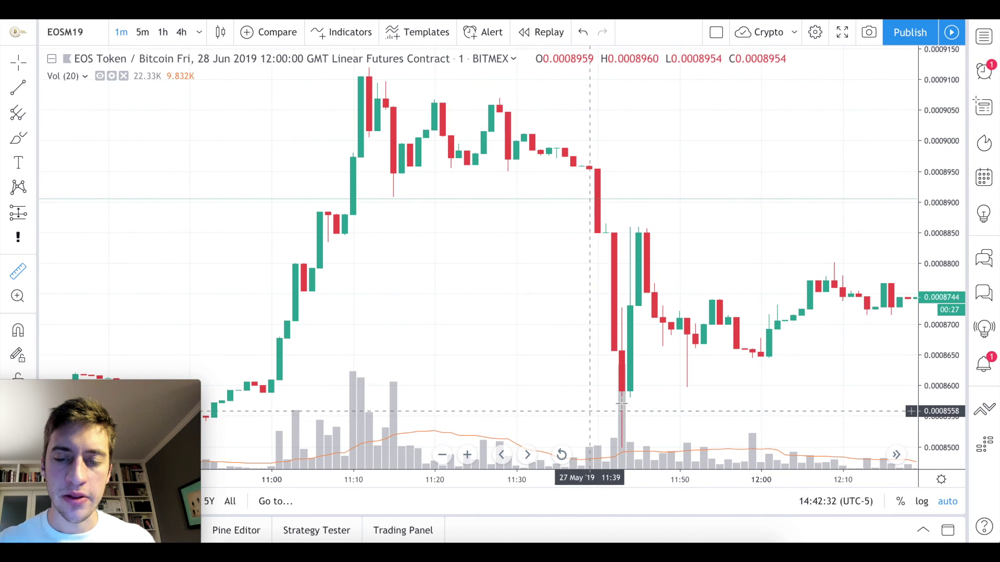
left_click_drag(623, 396, 616, 284)
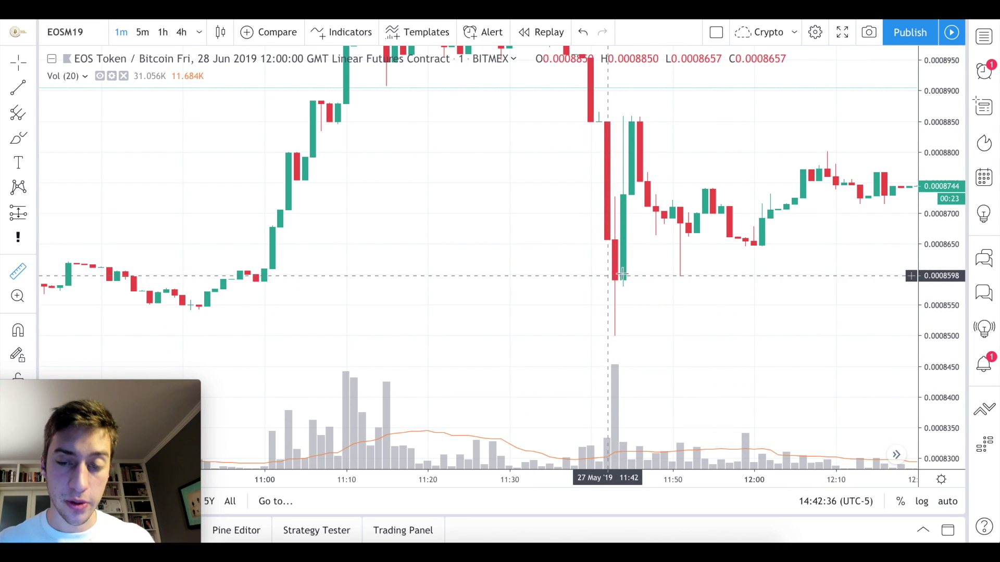
left_click(948, 502)
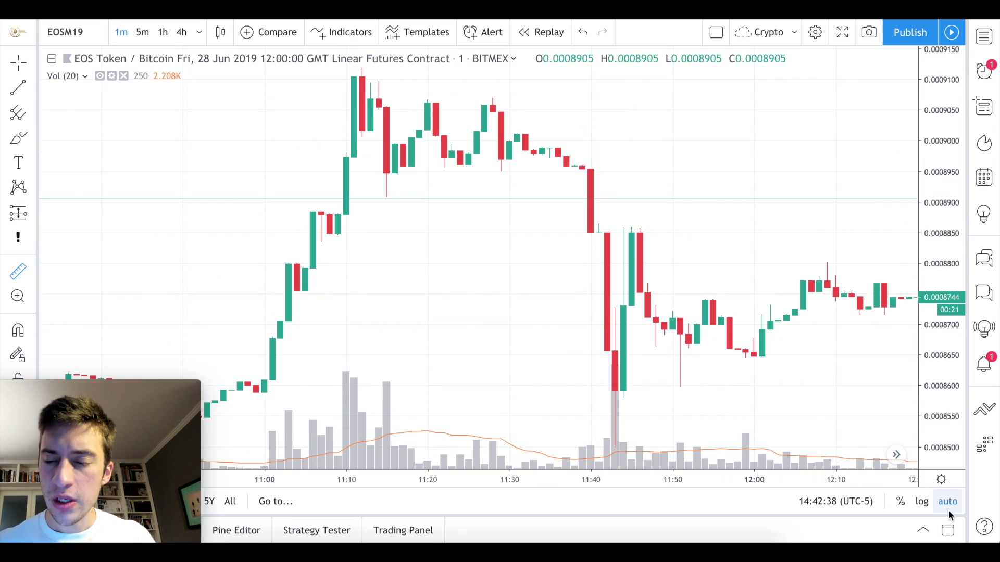
scroll(734, 338, "down", 5)
scroll(735, 337, "down", 1)
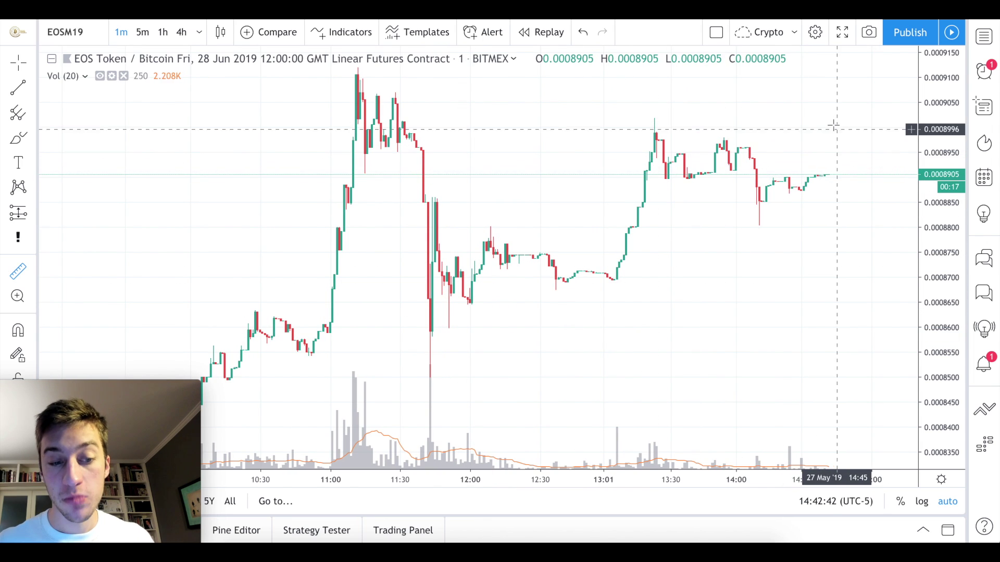
scroll(500, 279, "down", 1)
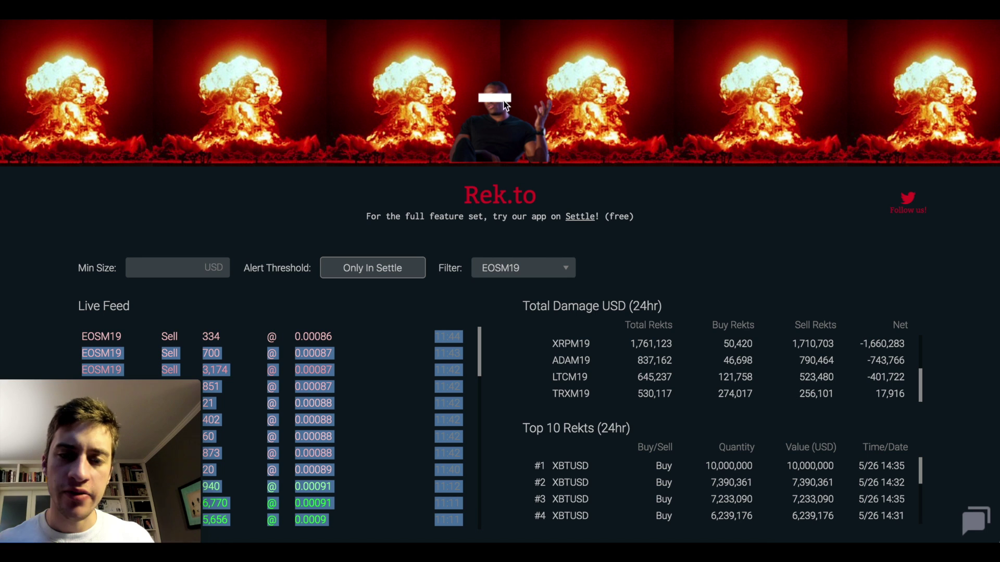
Filter the Rek.to liquidations to TRXM19 and load the TRXM19 chart in TradingView.
left_click(539, 267)
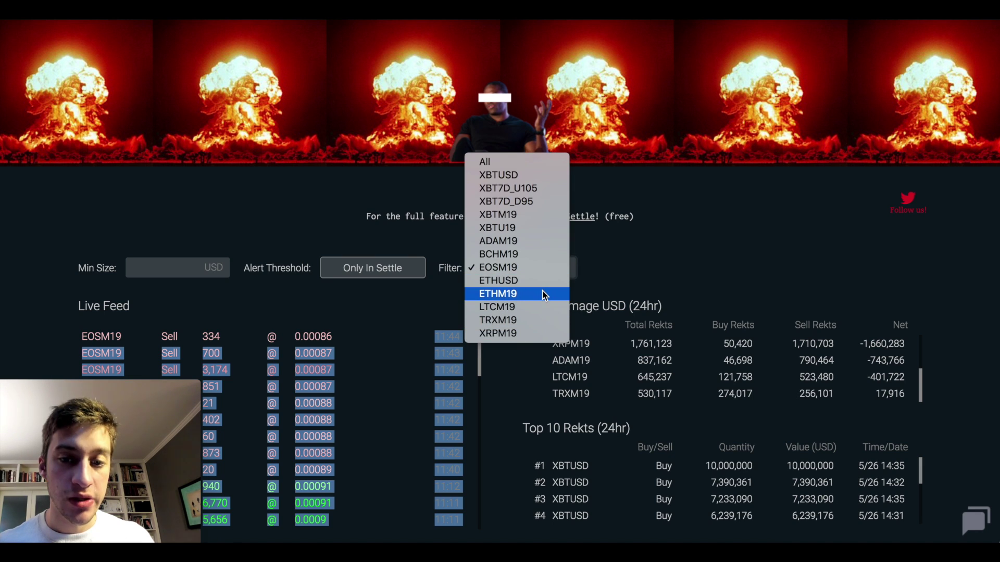
left_click(525, 320)
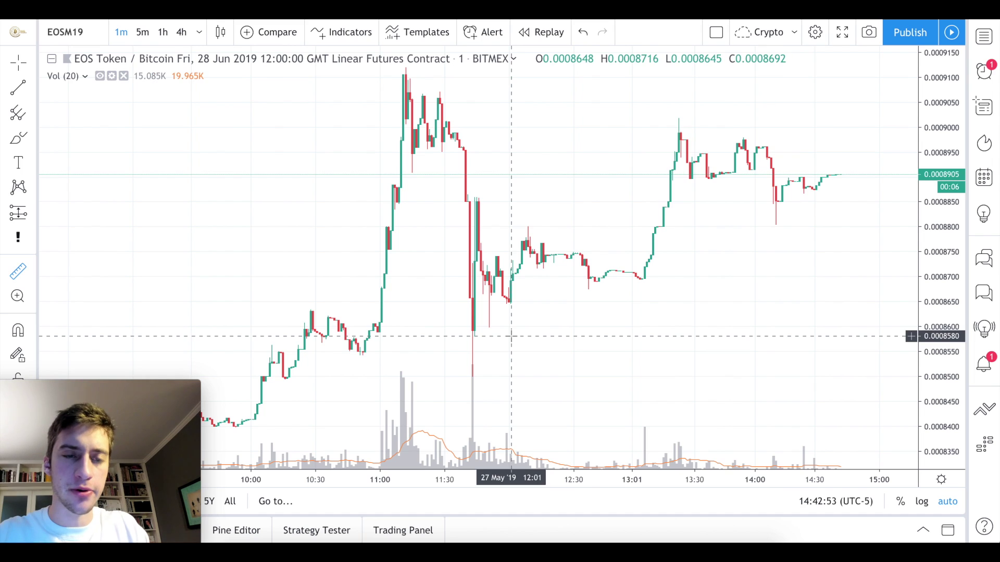
type("TRXM19")
key("Return")
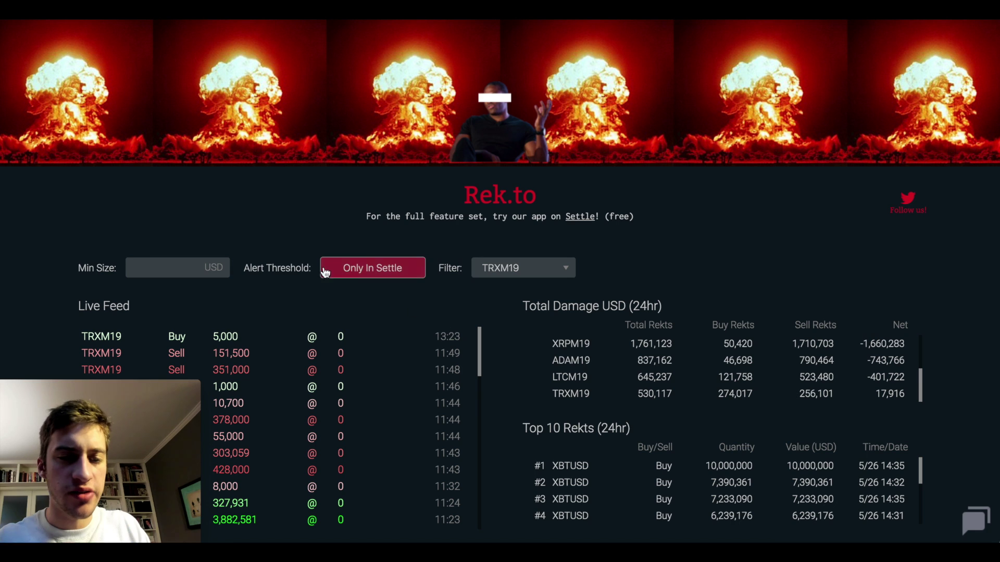
Set the minimum size in Rek.to to 10000 USD and examine the 3,882,581-contract buy liquidation at 11:23.
left_click(191, 273)
type("10000")
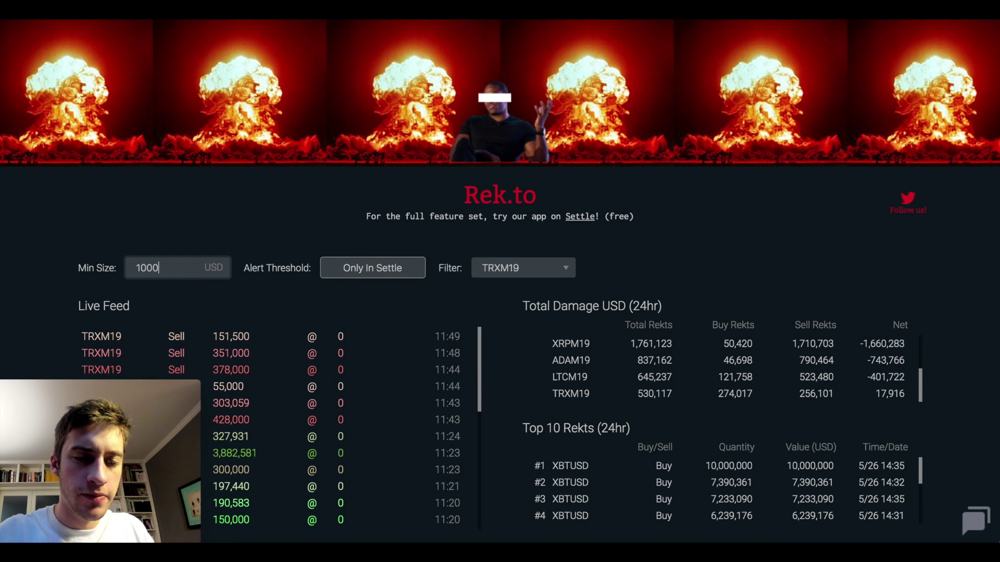
left_click(508, 356)
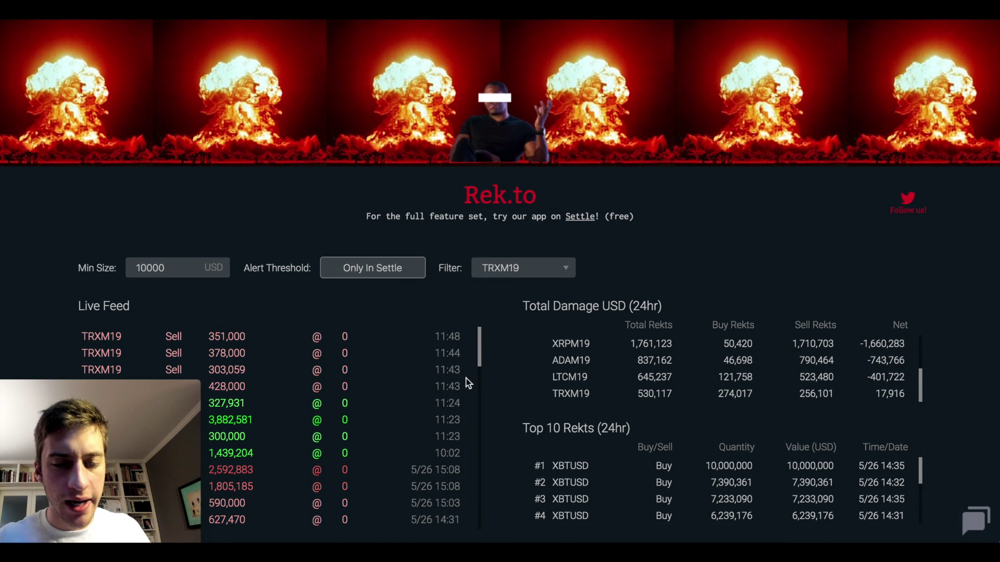
scroll(431, 406, "down", 2)
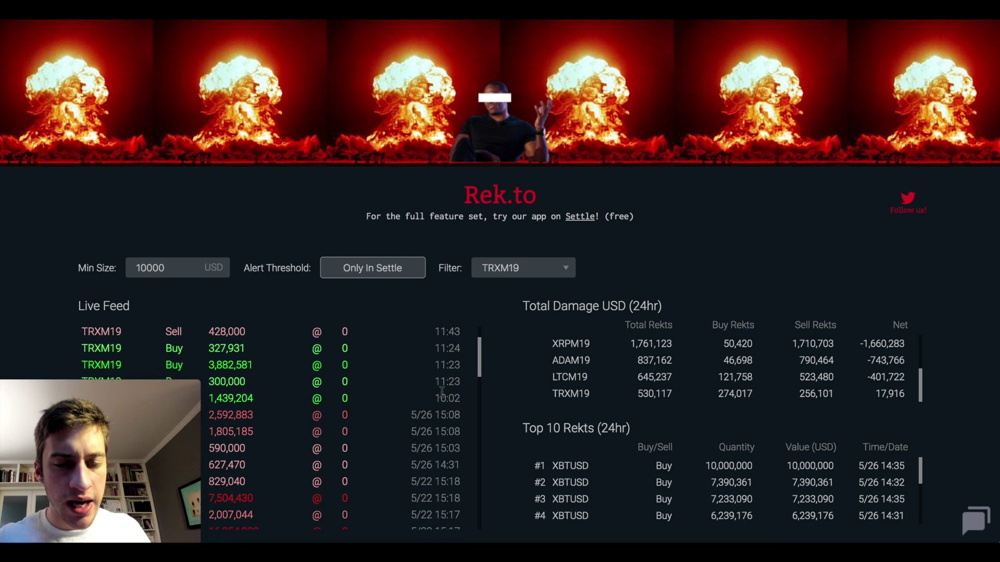
scroll(432, 355, "down", 1)
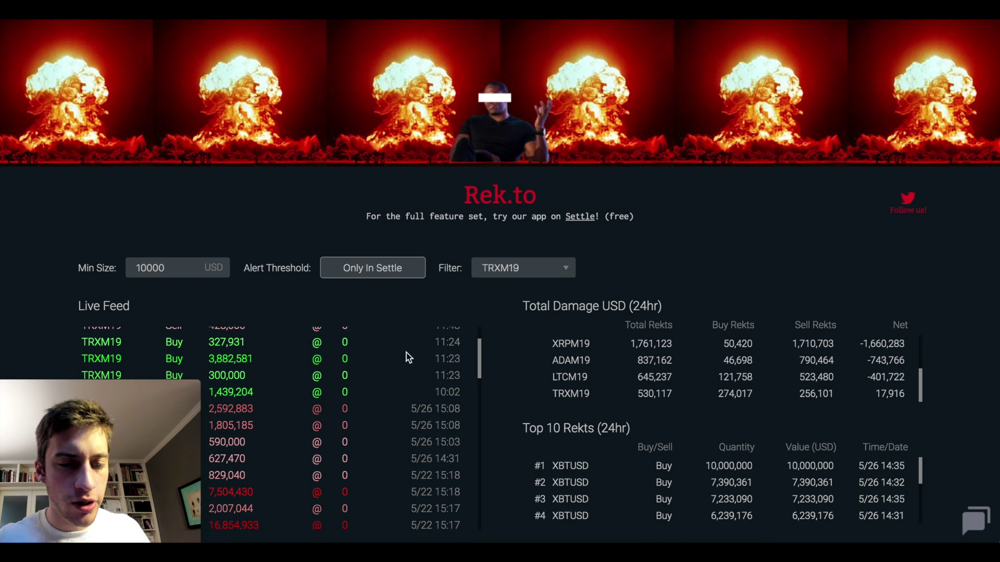
left_click_drag(206, 355, 252, 356)
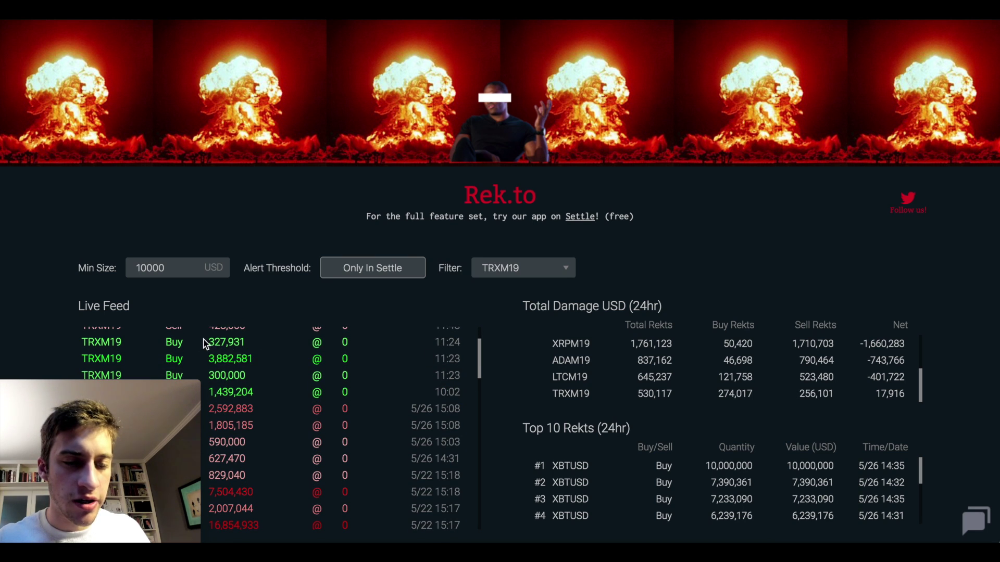
scroll(204, 341, "up", 1)
scroll(206, 343, "down", 1)
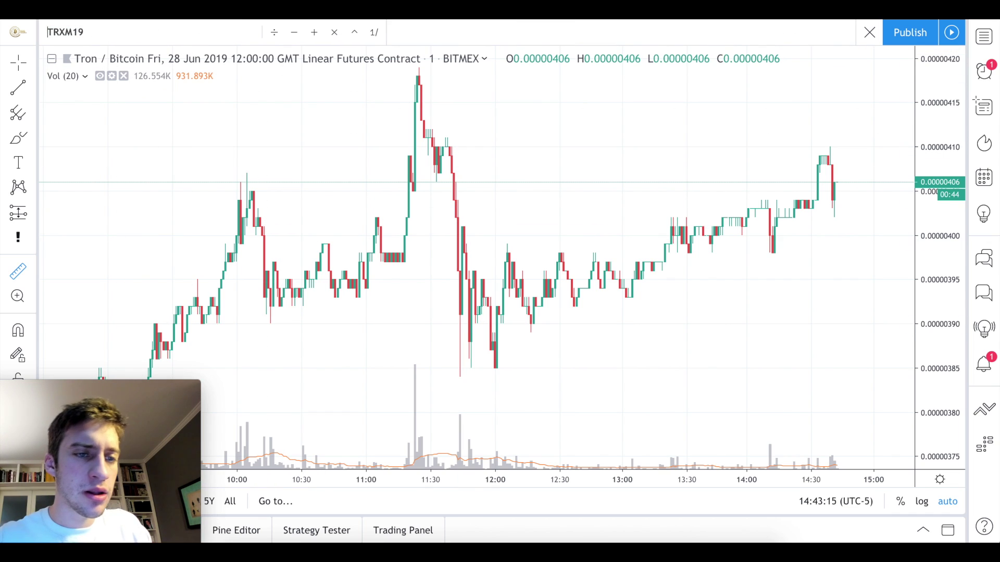
Chart the expression 5500000*TRXM19 in TradingView and undo the change.
type("5500000TRXM19")
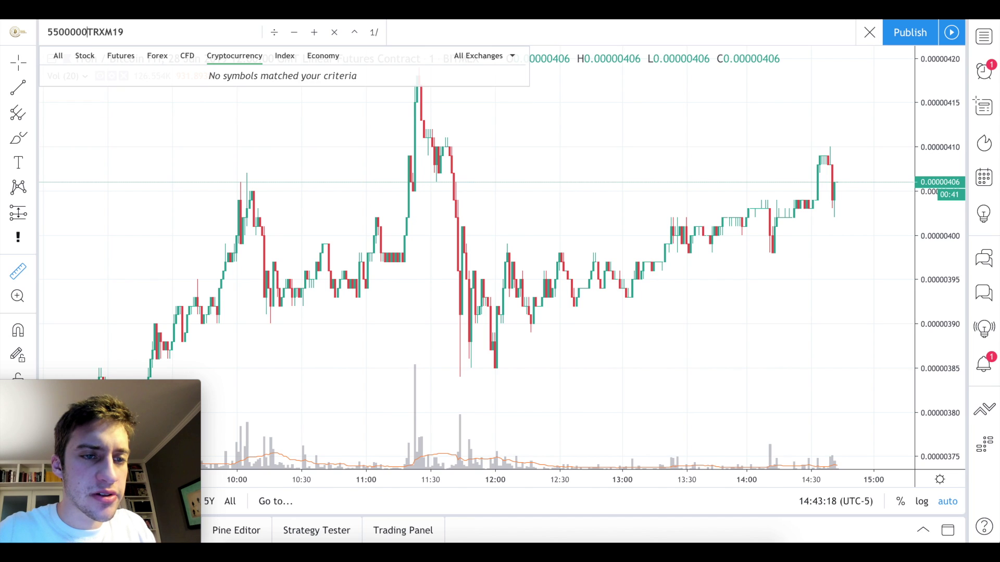
key("BackSpace")
key("BackSpace")
key("BackSpace")
key("BackSpace")
key("BackSpace")
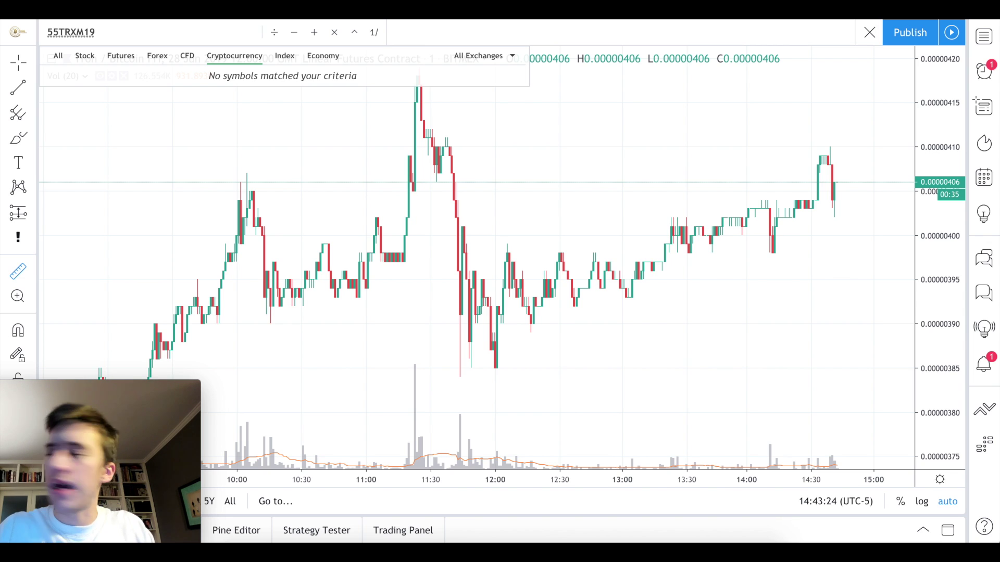
type("00000*")
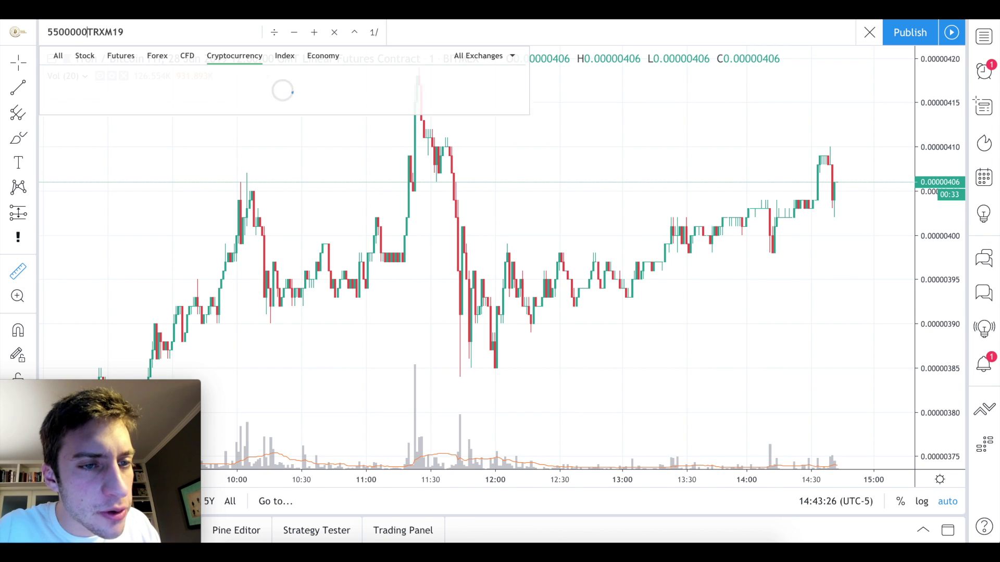
key("Return")
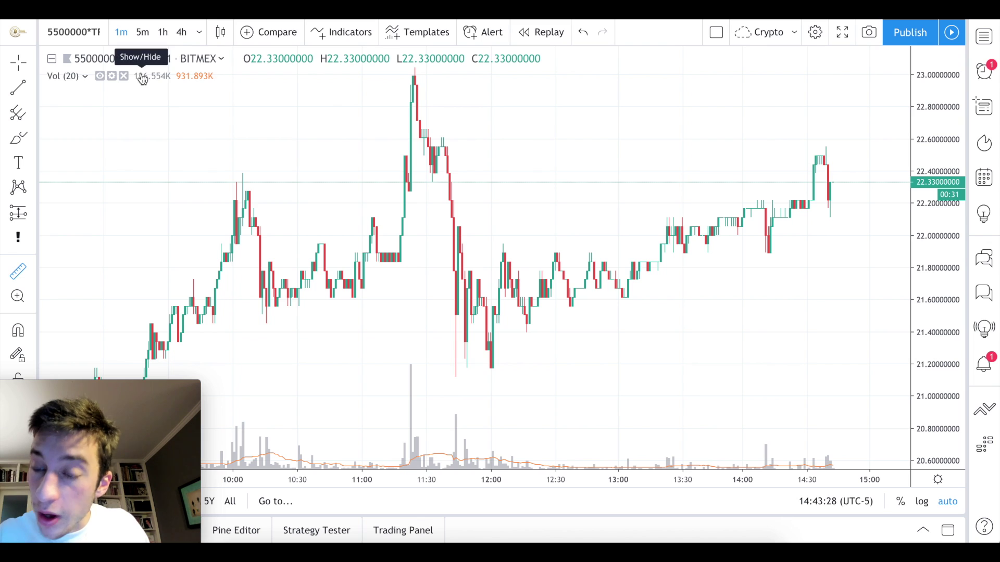
left_click(583, 34)
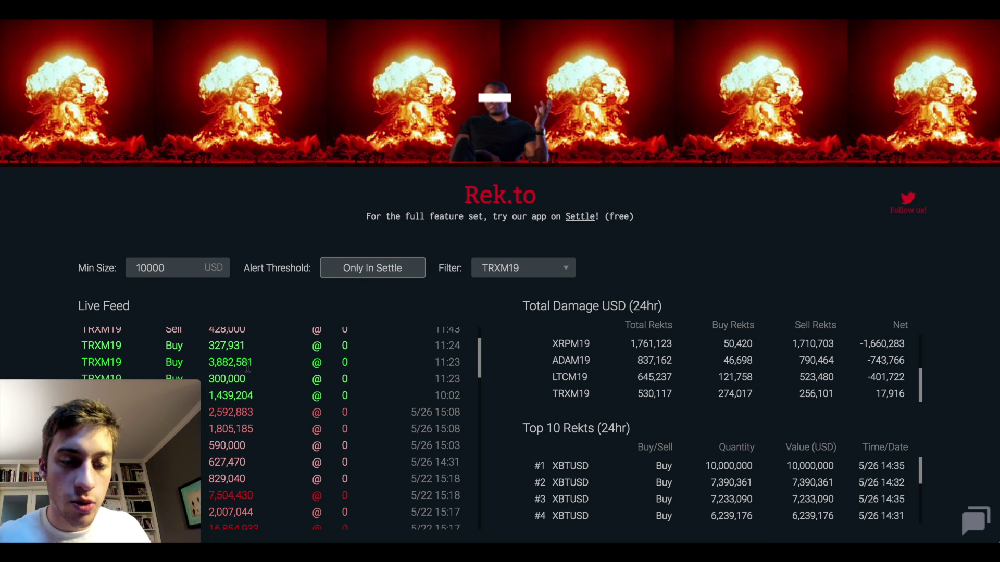
Measure the TRXM19 price moves from 0.00000415 at 11:23 down to the following low and up to the peak, then clear the measurement.
scroll(248, 366, "up", 2)
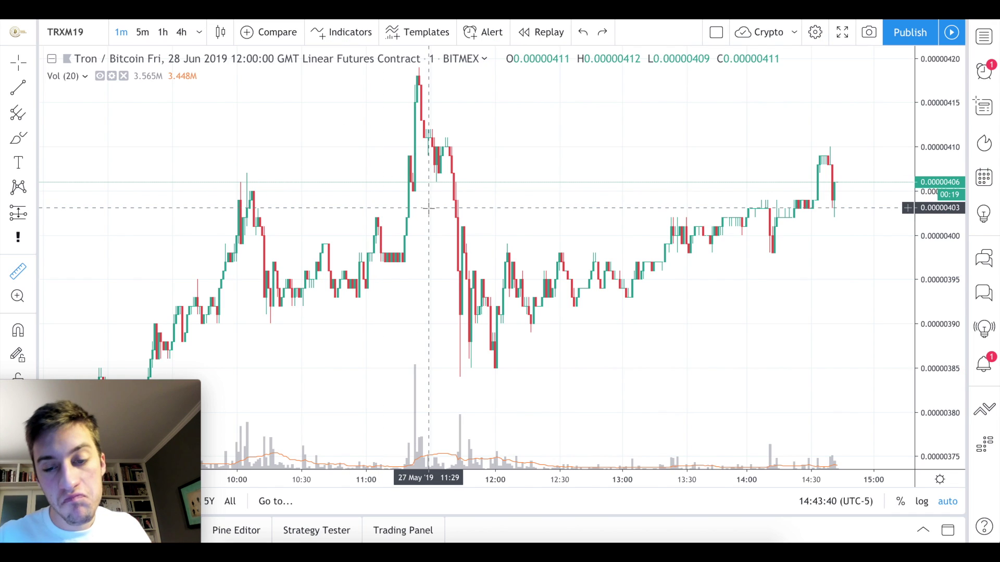
scroll(429, 208, "up", 5)
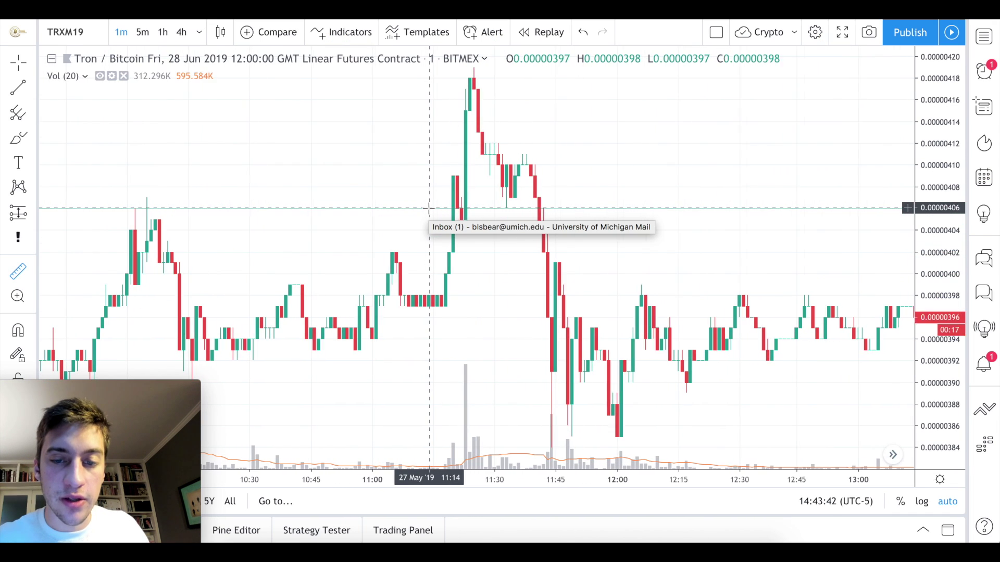
scroll(384, 187, "up", 3)
scroll(384, 185, "up", 2)
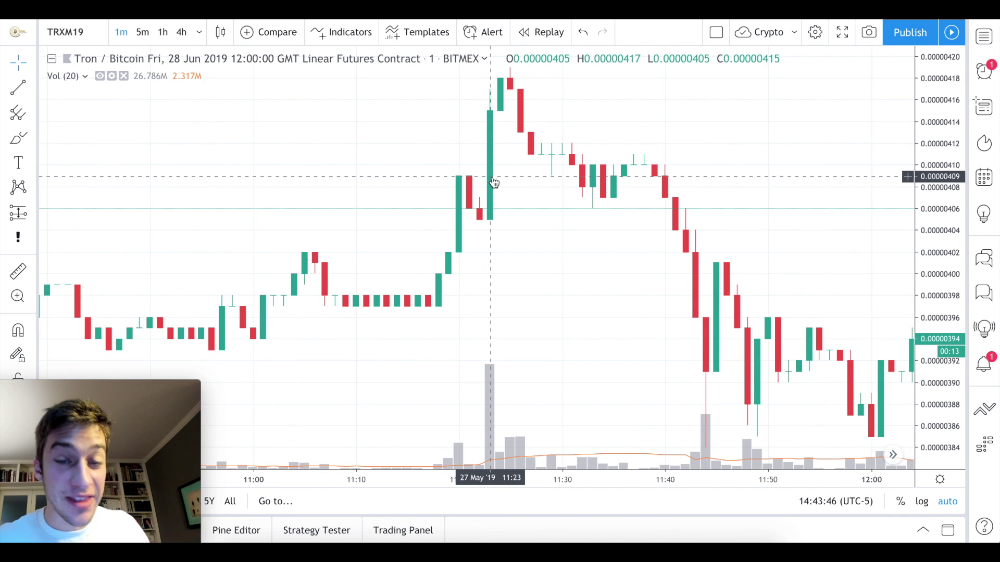
scroll(493, 182, "up", 3)
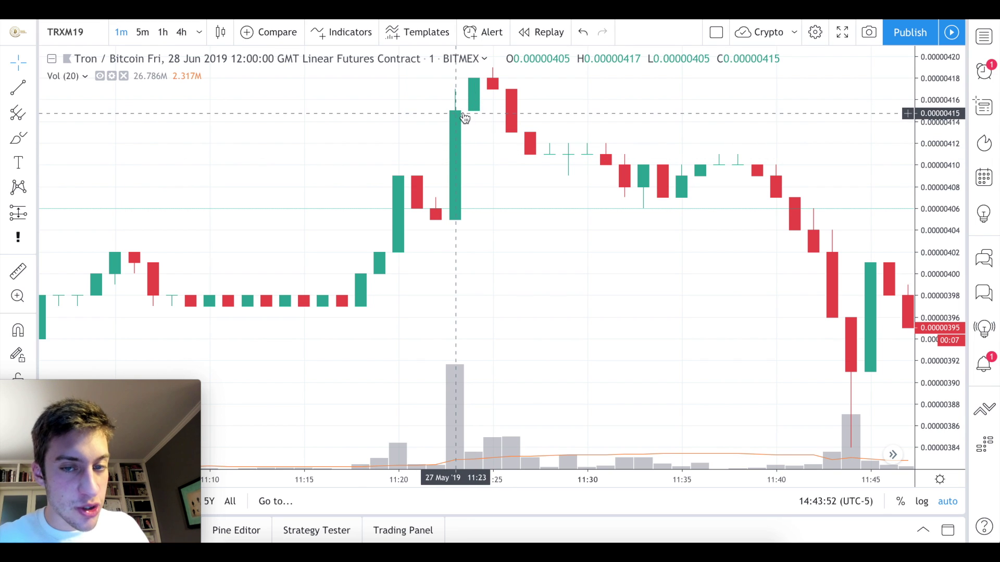
left_click(457, 115, "shift")
scroll(459, 115, "down", 5)
scroll(463, 116, "down", 4)
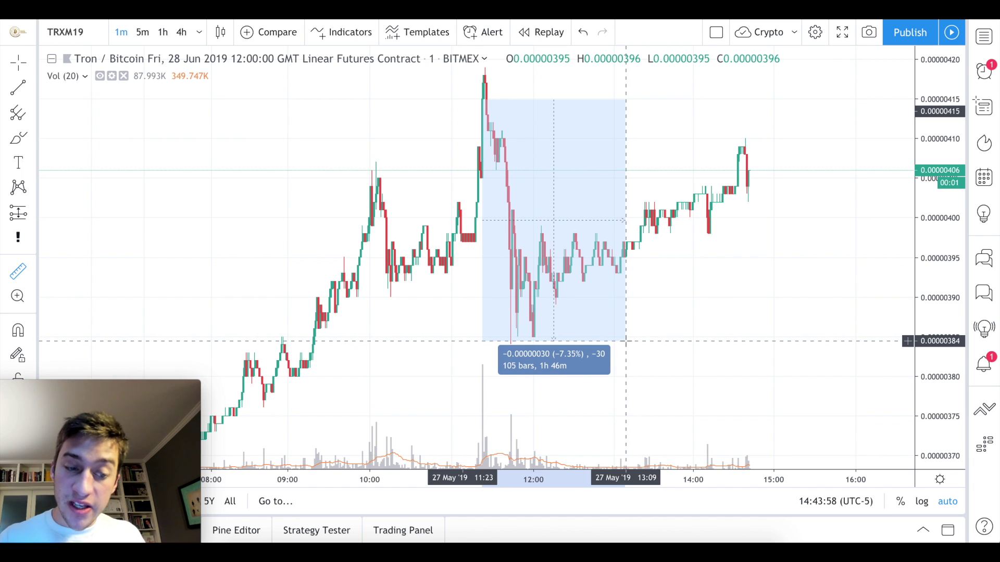
scroll(627, 341, "up", 5)
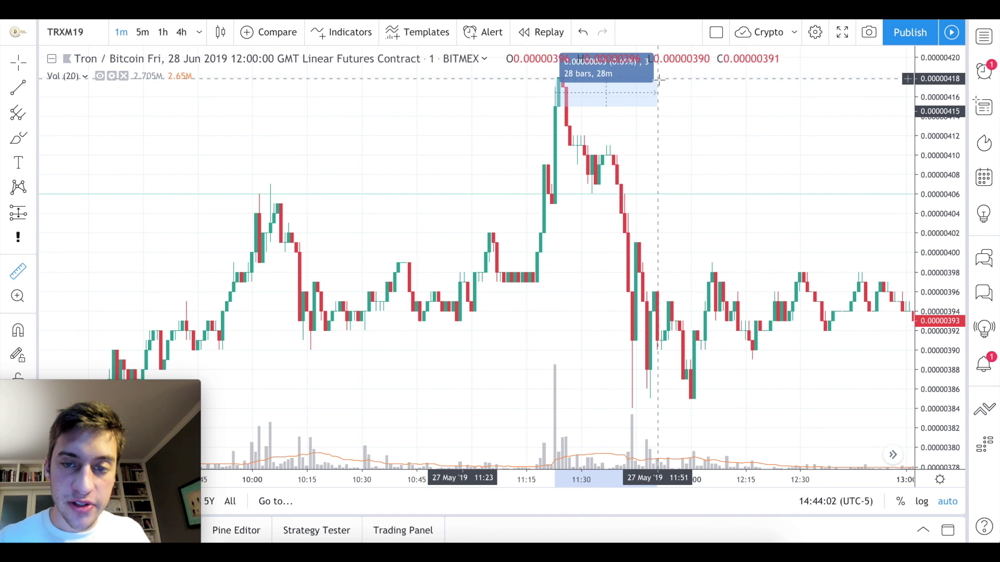
key("Escape")
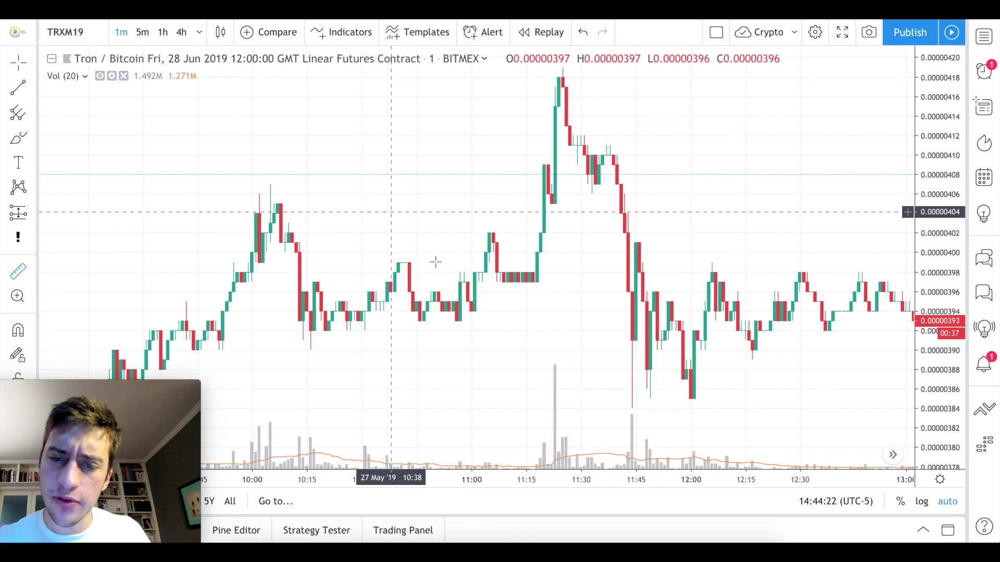
Restore automatic price scaling and measure the rise from 0.00000388 at 11:48 up to about 0.00000410.
scroll(434, 261, "up", 5)
scroll(435, 262, "up", 2)
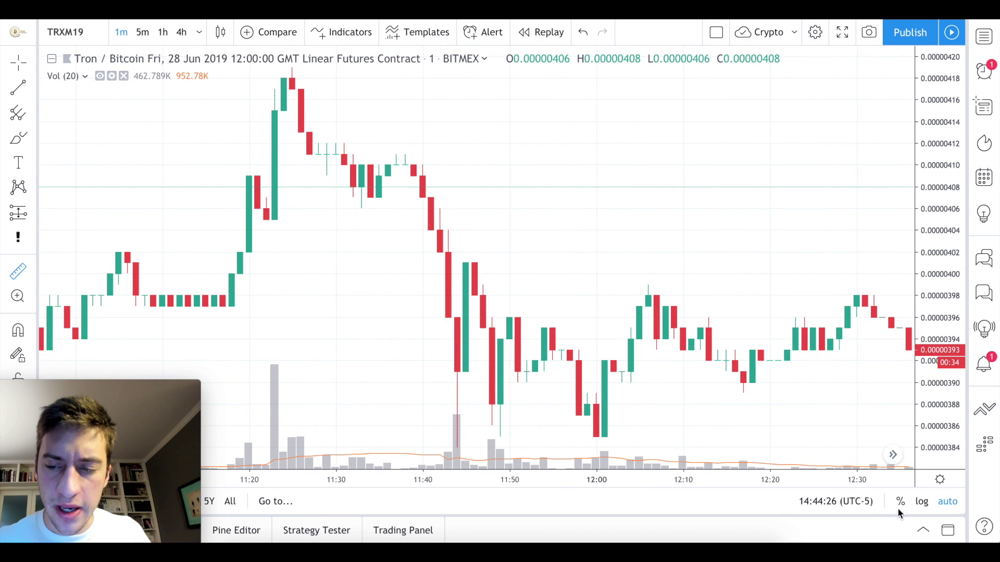
left_click_drag(597, 312, 585, 196)
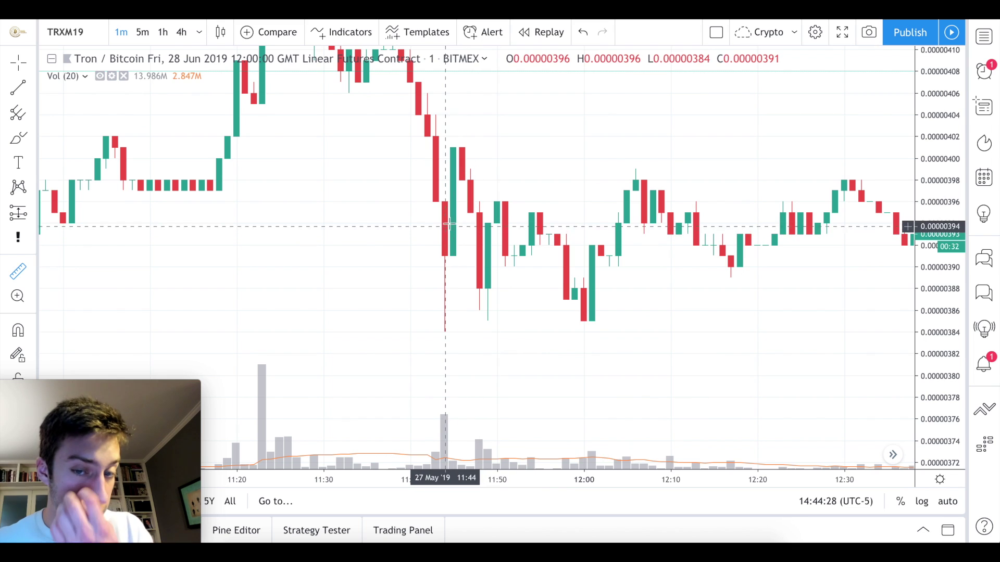
left_click_drag(439, 205, 459, 256)
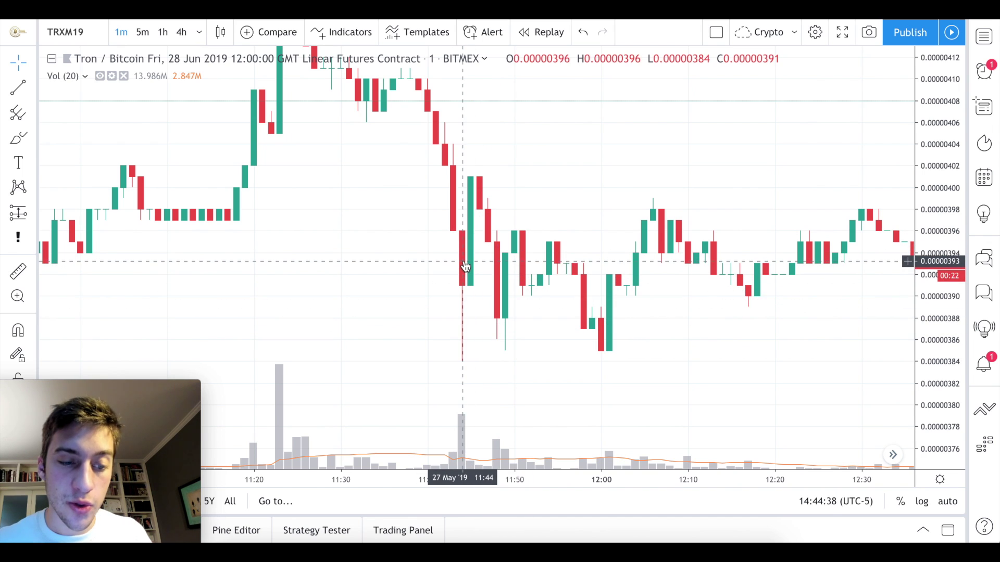
left_click(499, 309, "shift")
left_click(947, 502)
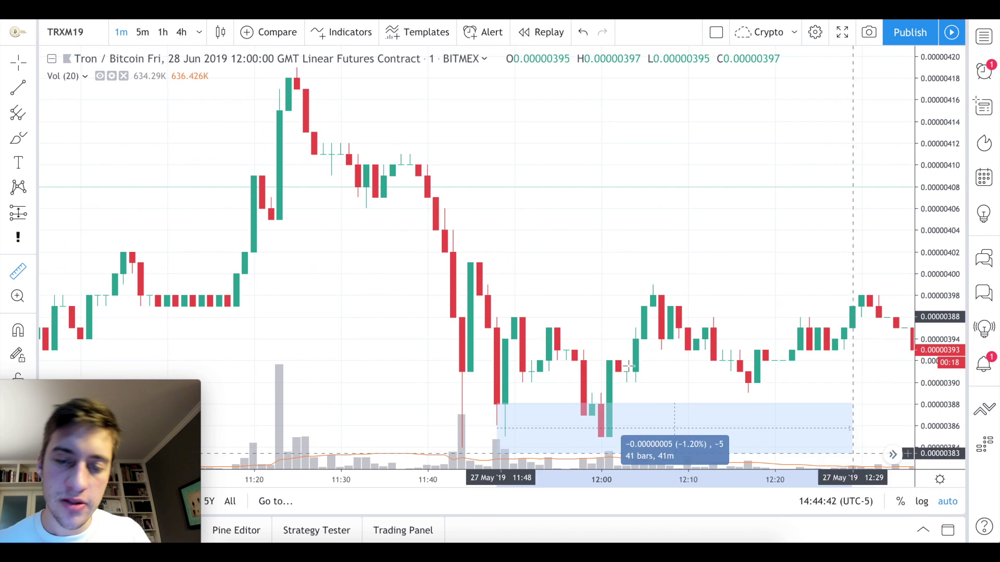
scroll(638, 368, "down", 6)
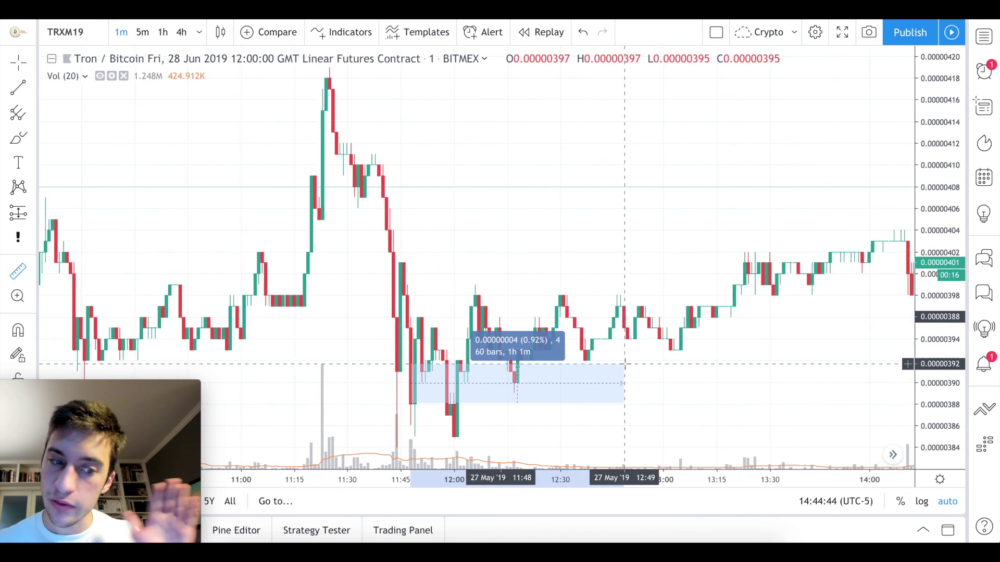
scroll(626, 364, "down", 5)
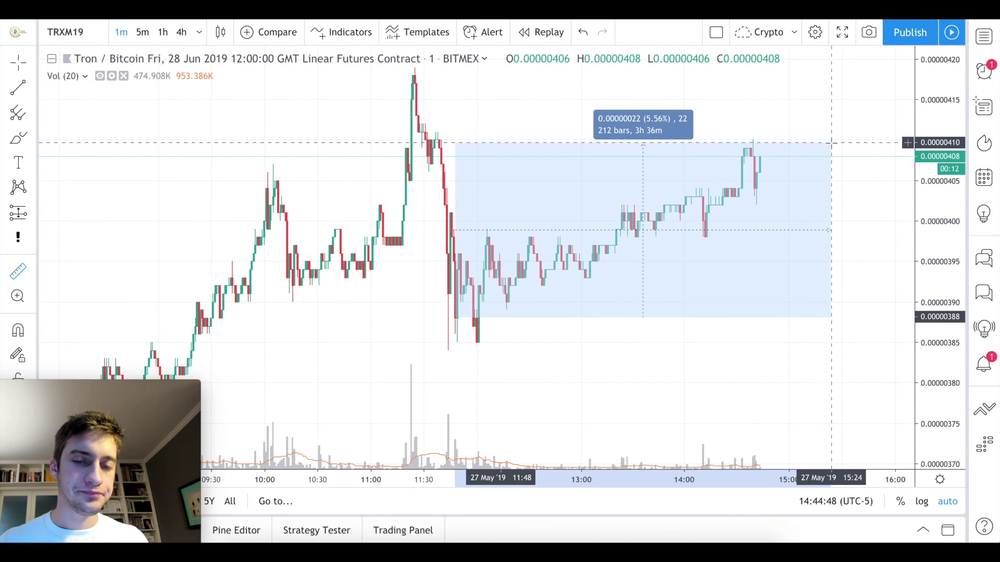
left_click(831, 142)
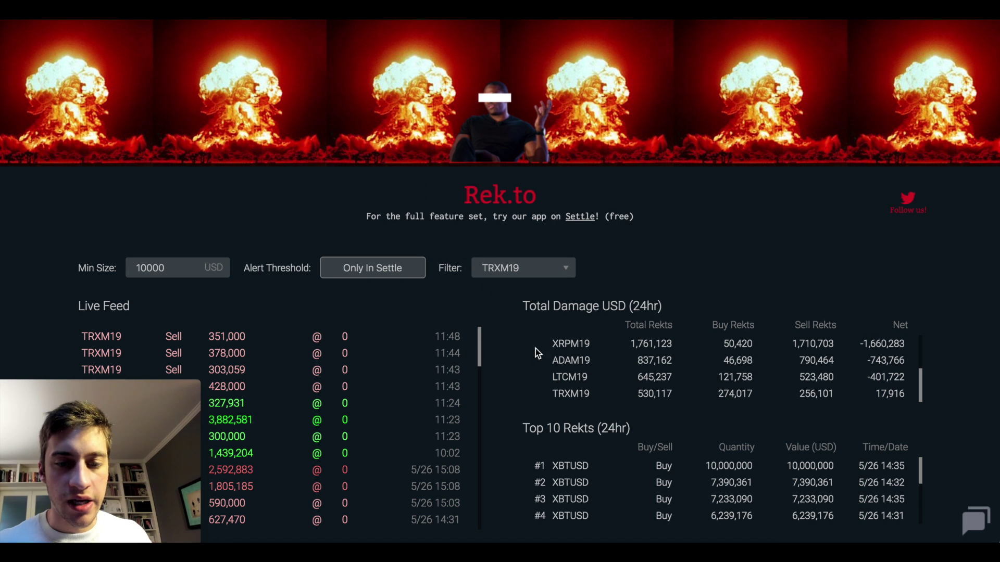
Look up the TRXM19 sell liquidations from 26 May 15:08 in Rek.to and locate that moment on the TradingView chart.
scroll(421, 366, "down", 10)
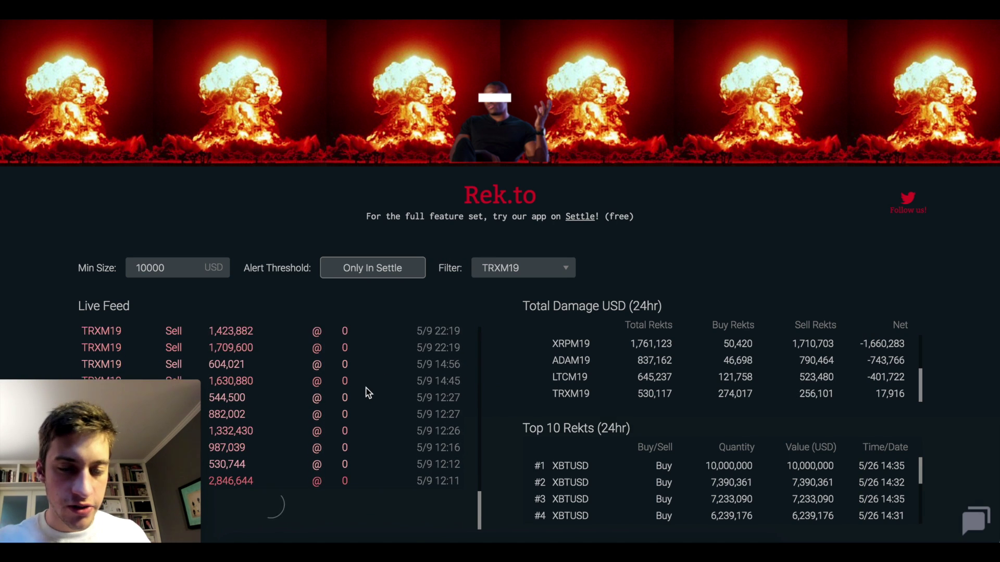
scroll(367, 392, "up", 10)
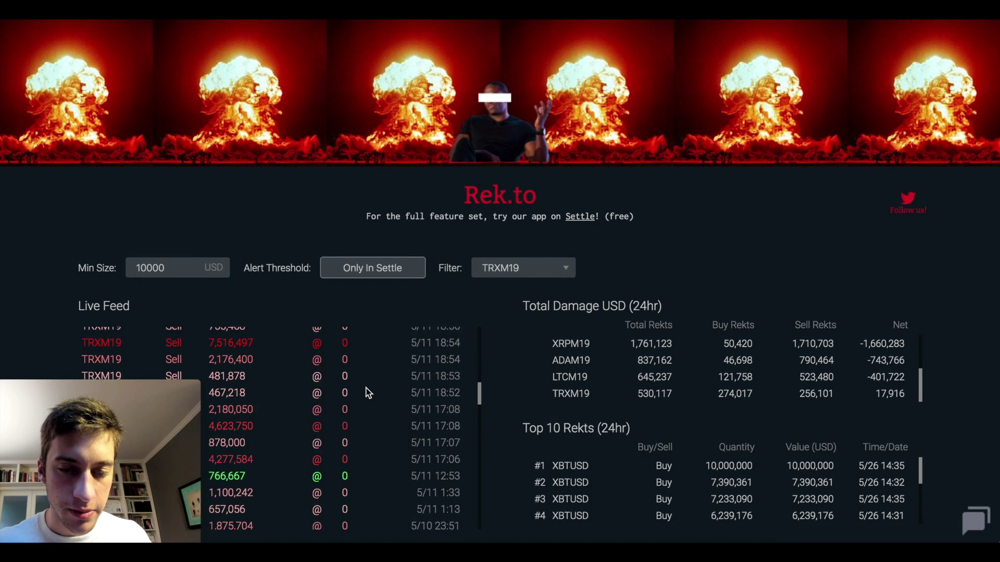
scroll(367, 391, "up", 5)
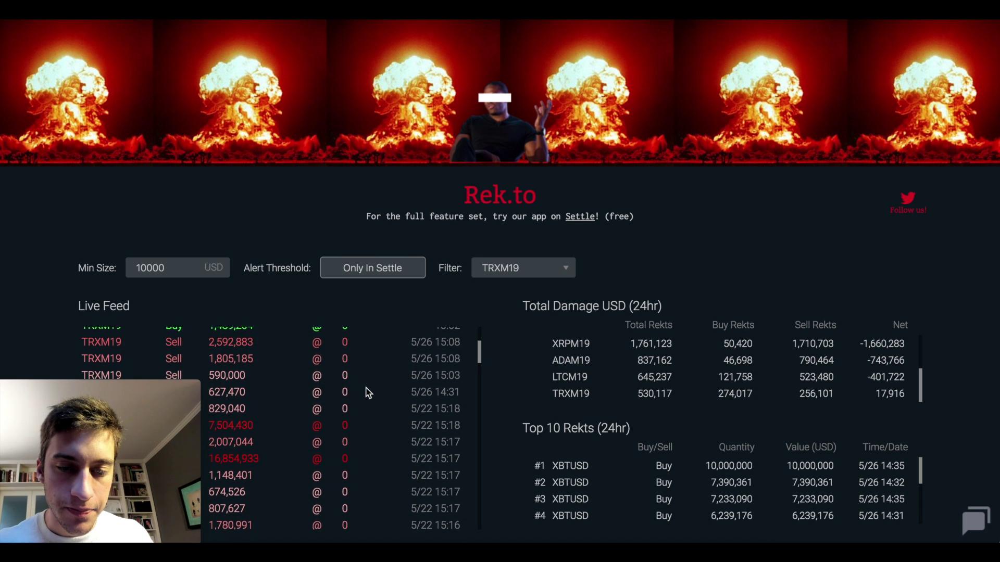
scroll(367, 391, "up", 1)
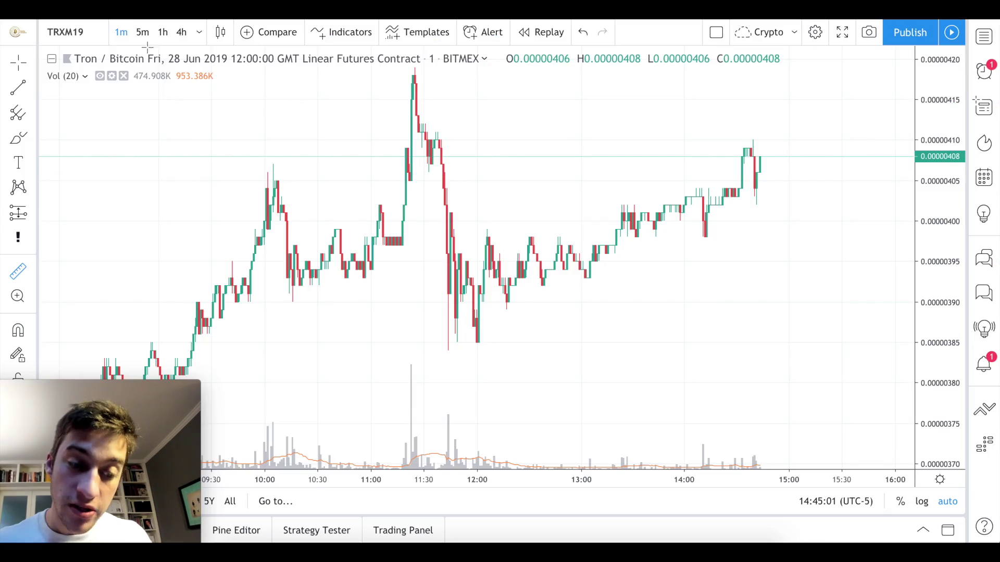
scroll(285, 206, "down", 5)
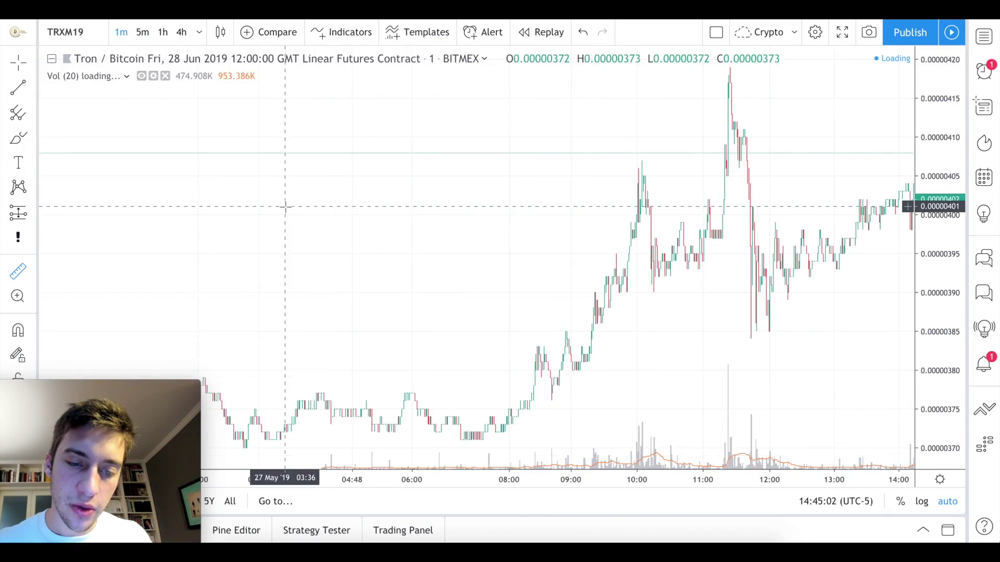
scroll(285, 206, "left", 10)
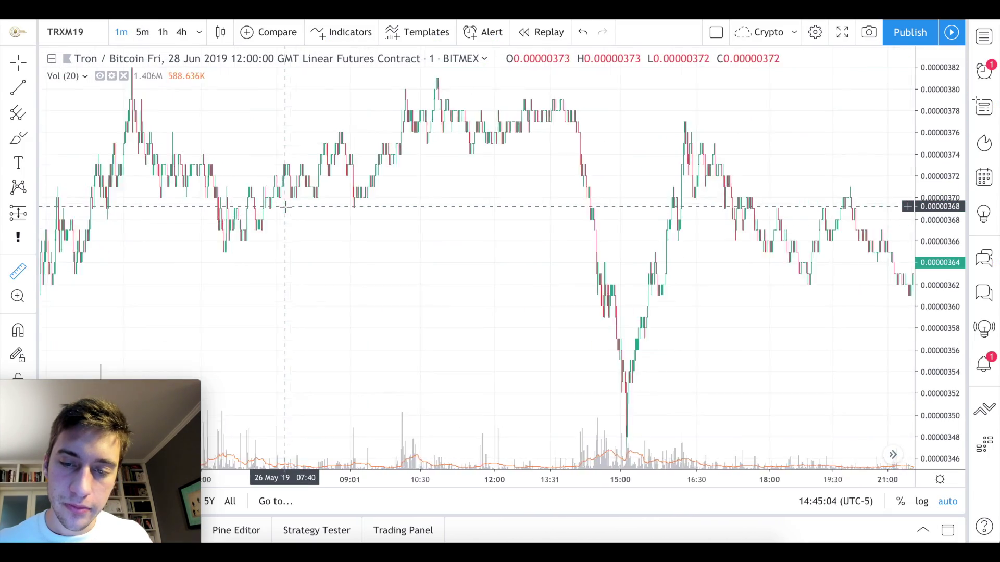
scroll(285, 206, "up", 3)
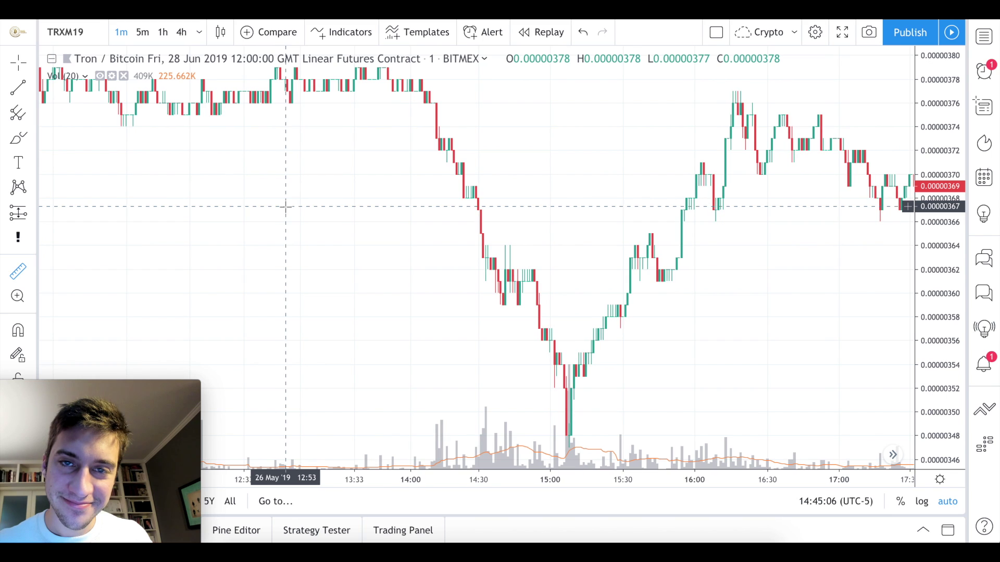
scroll(285, 206, "up", 5)
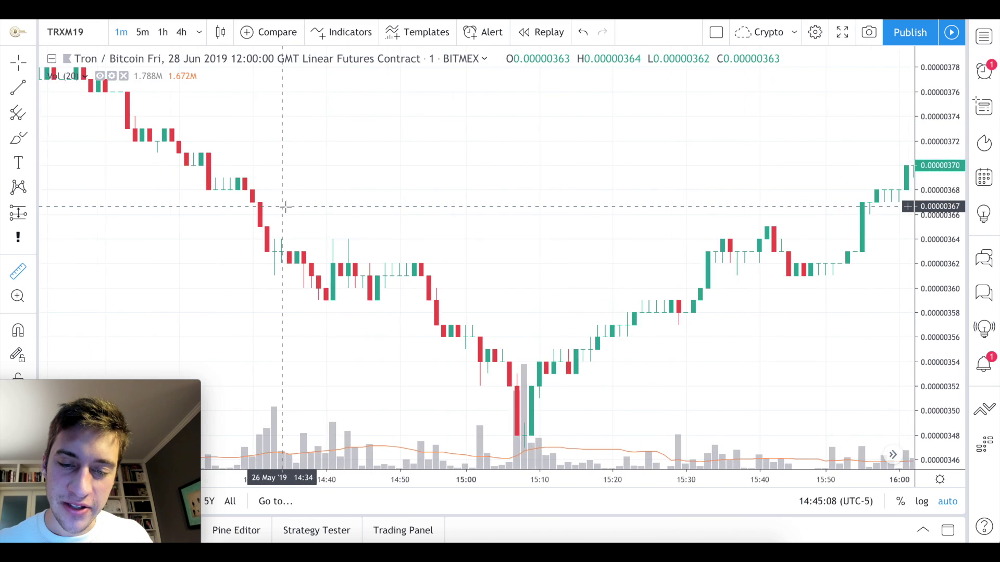
scroll(453, 271, "up", 1)
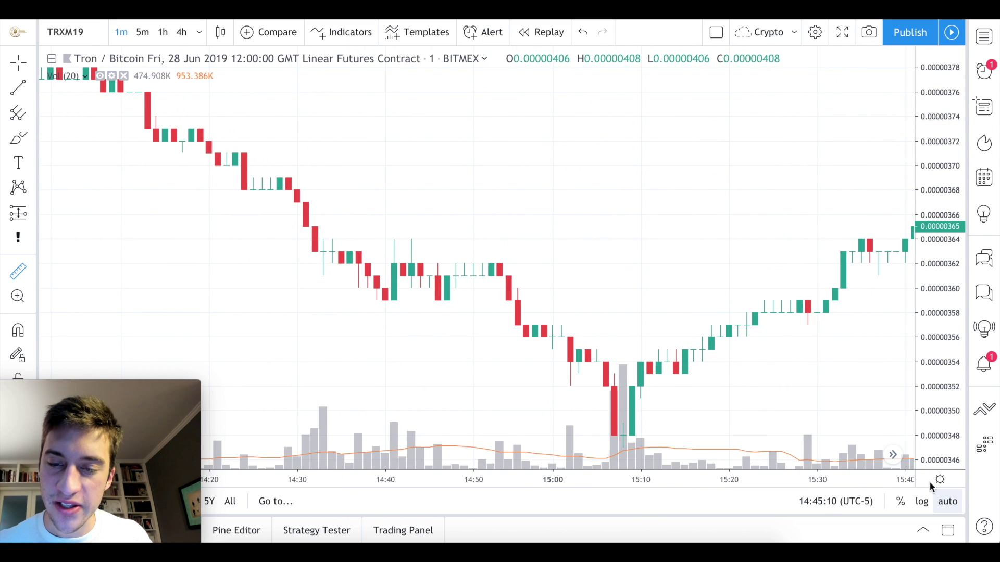
left_click_drag(695, 342, 681, 228)
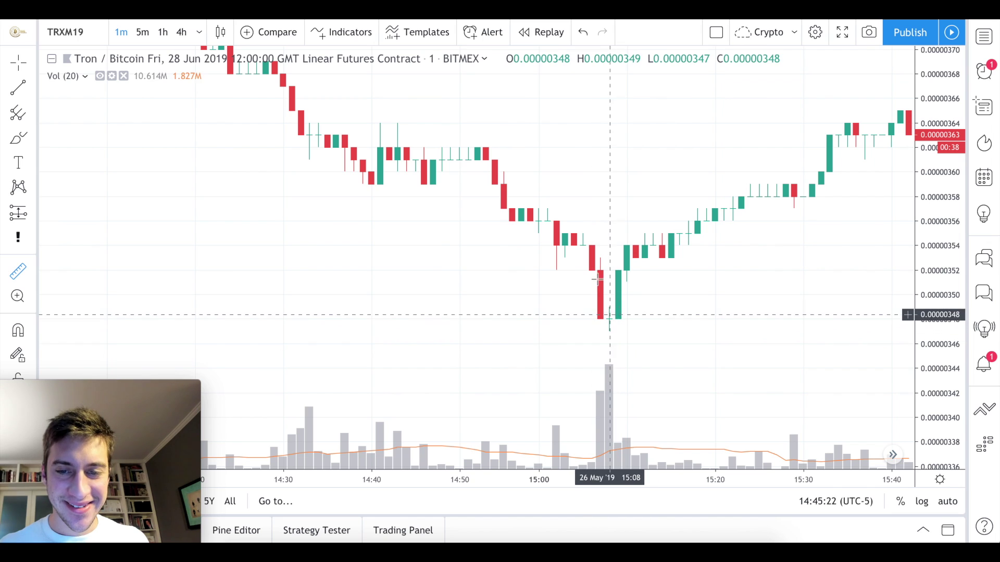
Restore automatic price scaling and measure the TRXM19 rise from 0.00000349 at 15:08 on 26 May up to about 0.00000377, then clear the measurement.
left_click(611, 309)
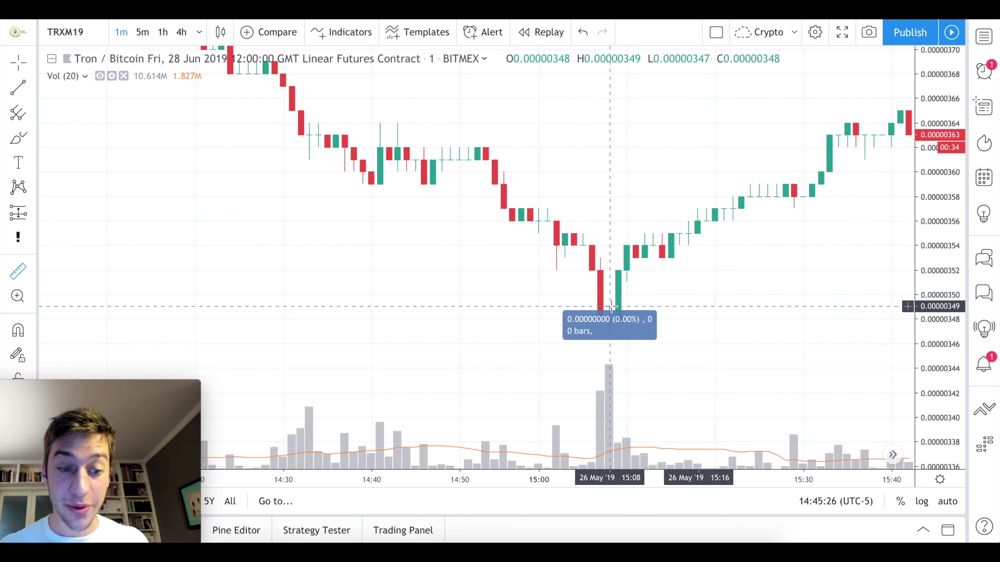
left_click(948, 501)
scroll(715, 338, "down", 10)
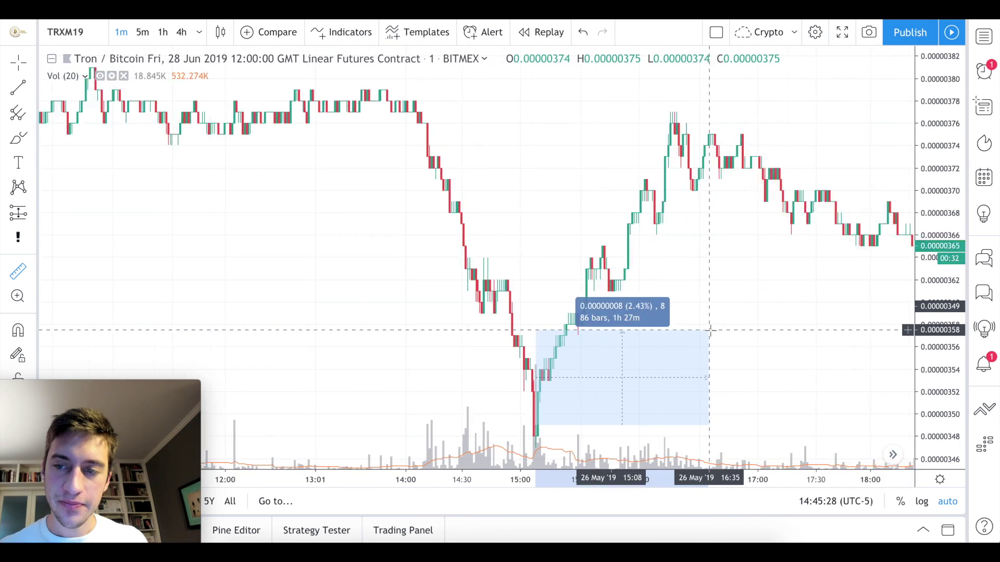
scroll(711, 330, "right", 10)
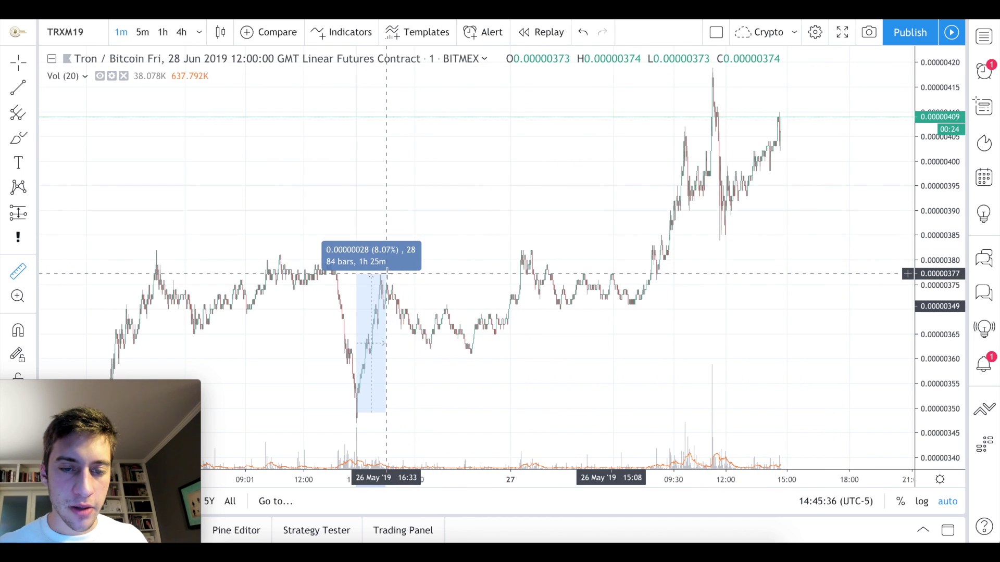
left_click(387, 275)
scroll(430, 248, "left", 5)
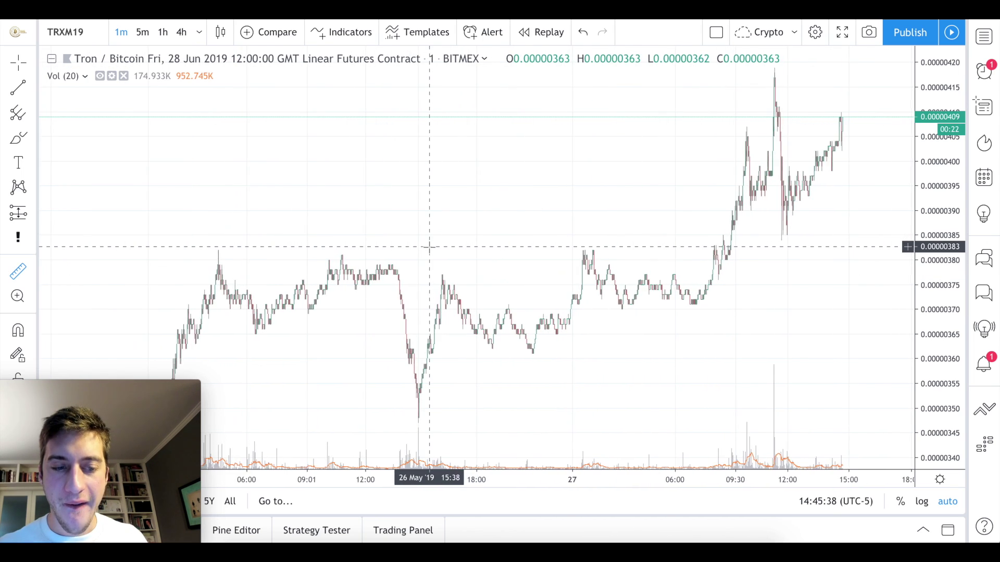
scroll(430, 248, "left", 2)
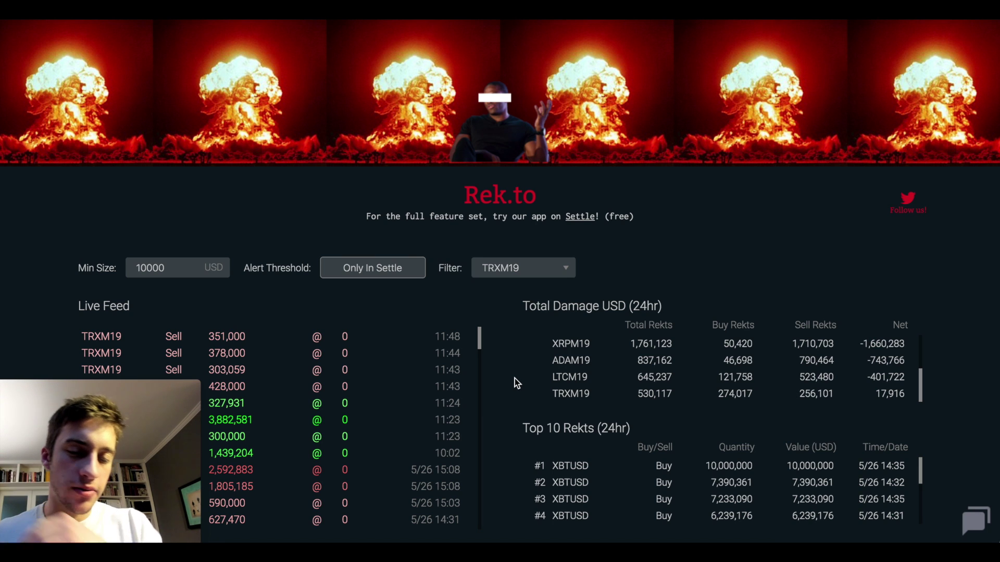
Review the older TRXM19 liquidations in Rek.to and filter the live feed to BCHM19.
scroll(397, 409, "down", 10)
scroll(397, 410, "up", 15)
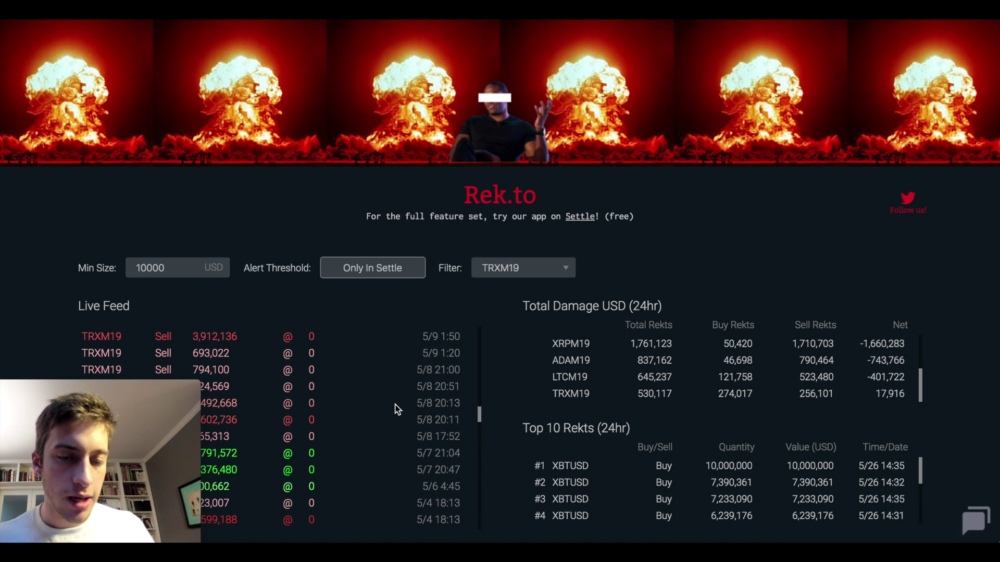
scroll(397, 409, "up", 8)
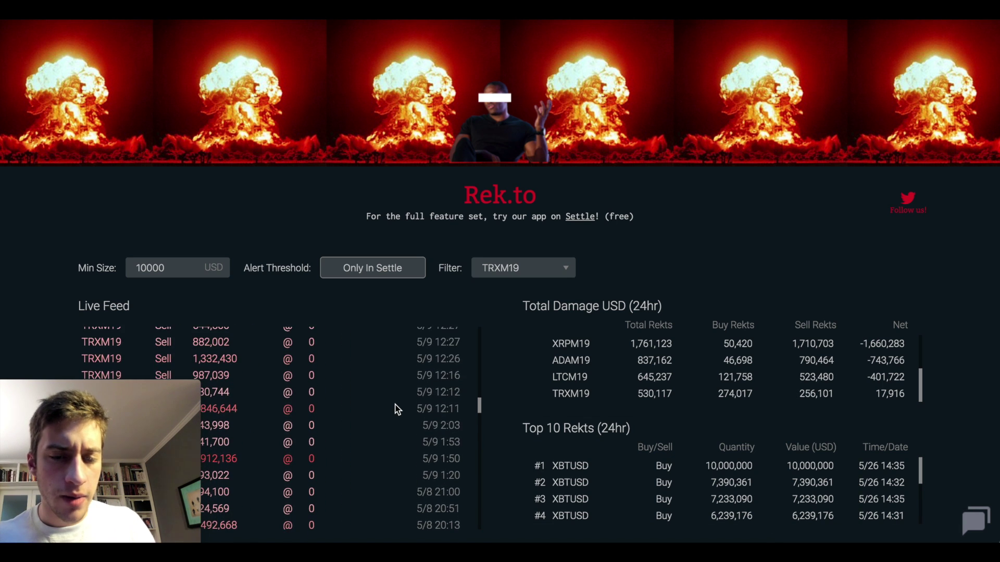
scroll(397, 409, "up", 8)
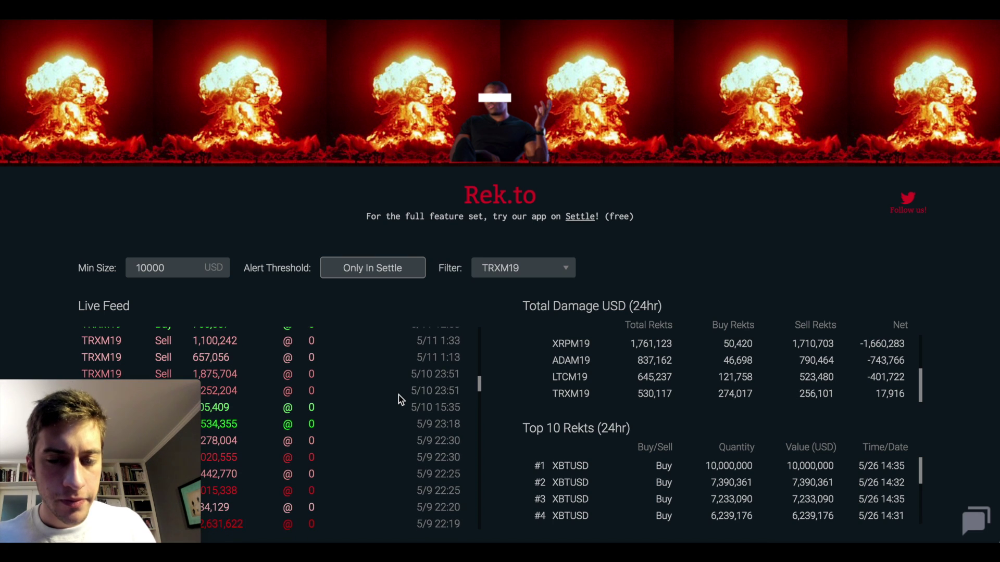
left_click(519, 269)
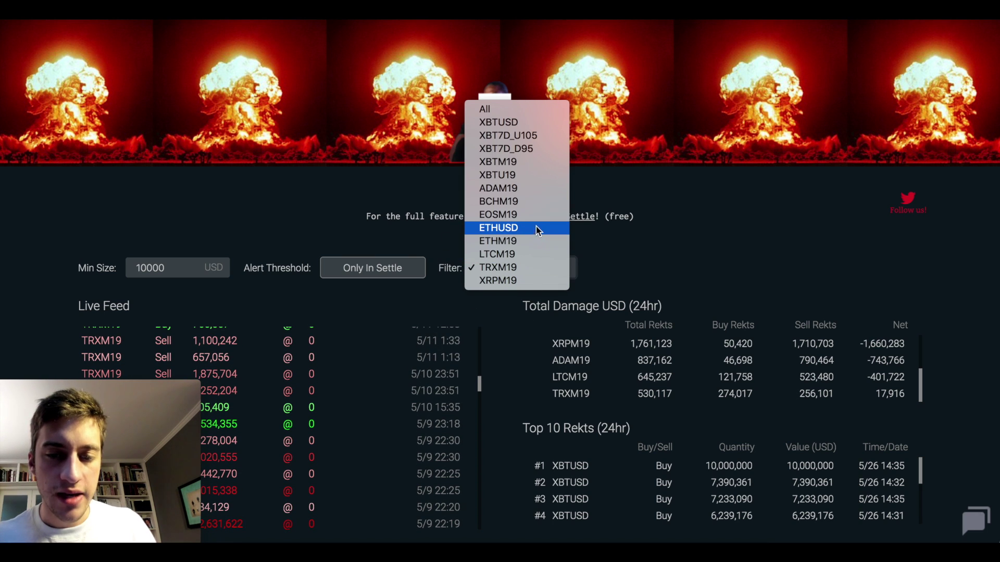
left_click(523, 206)
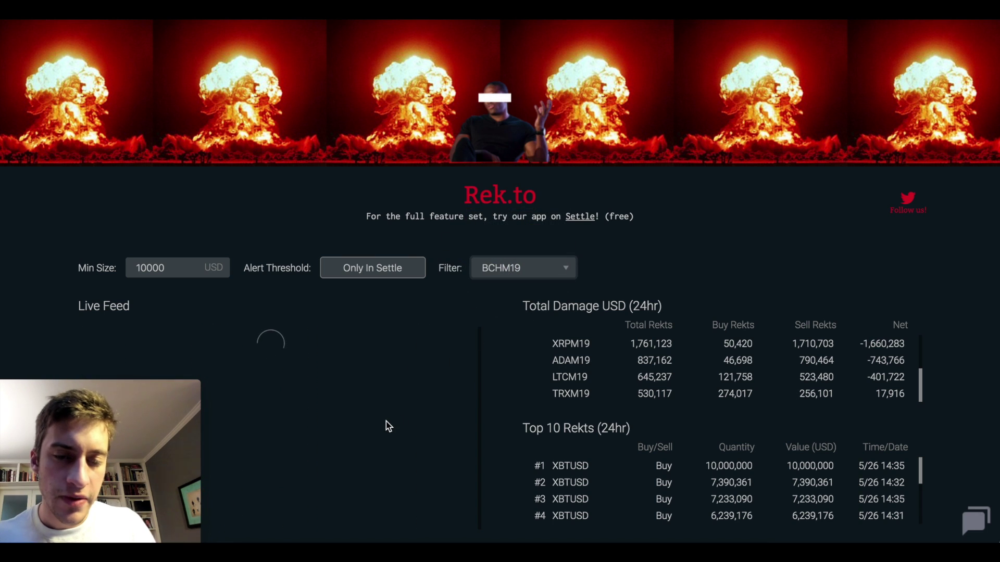
scroll(386, 421, "down", 5)
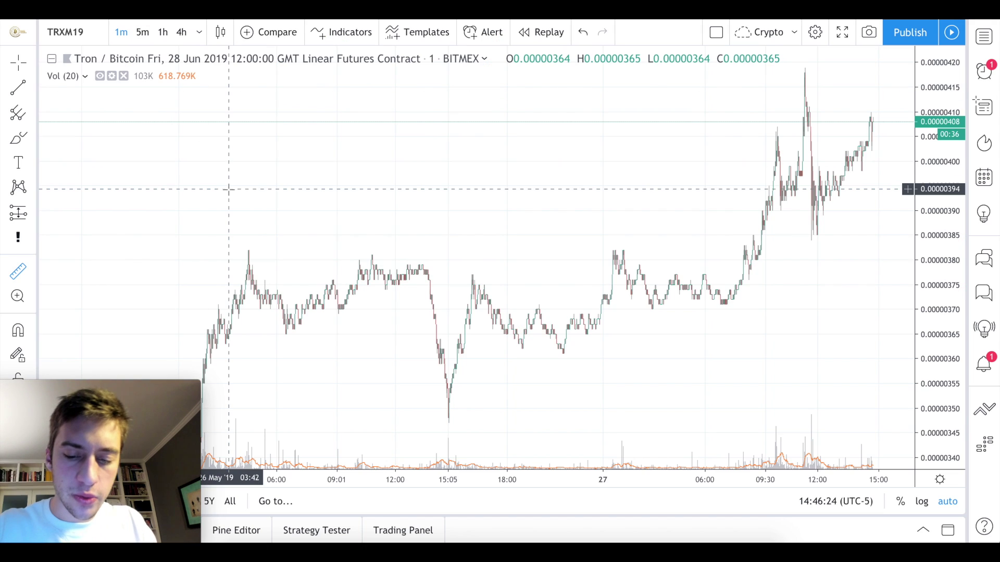
Chart BCHM19 in TradingView and examine the price spike just after 08:00 on 21 May.
type("BCH")
left_click(354, 314)
scroll(354, 283, "left", 10)
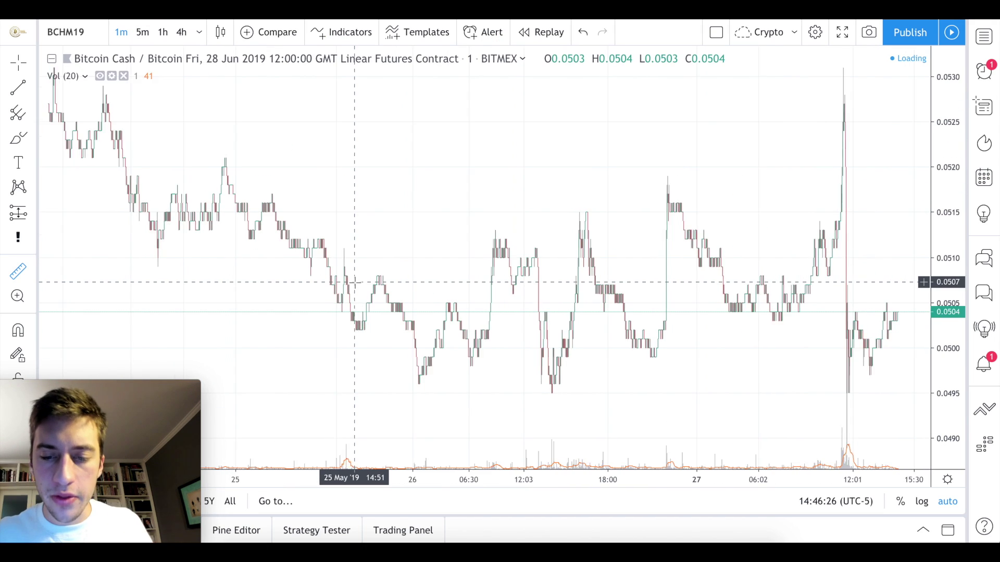
scroll(355, 283, "left", 10)
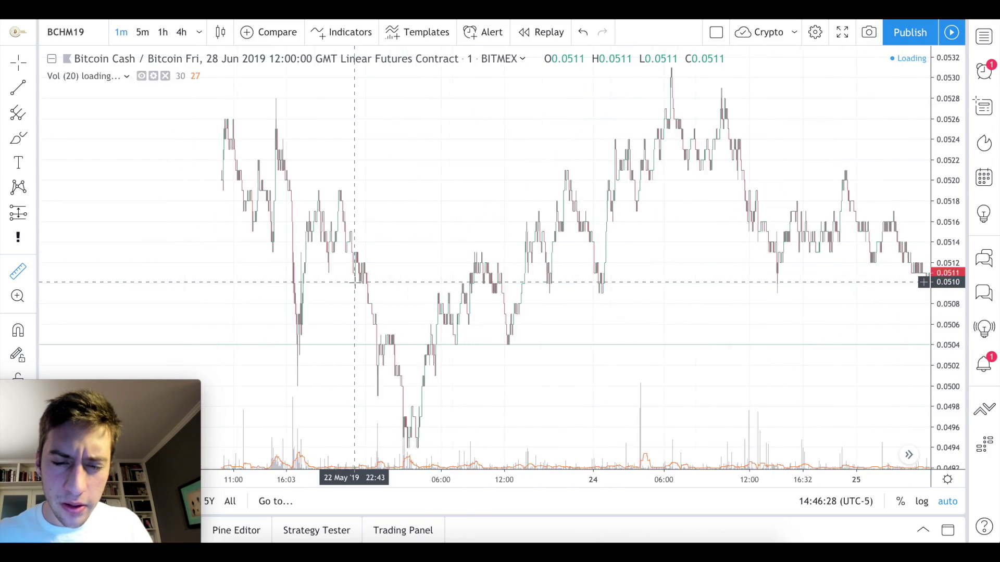
scroll(354, 283, "up", 5)
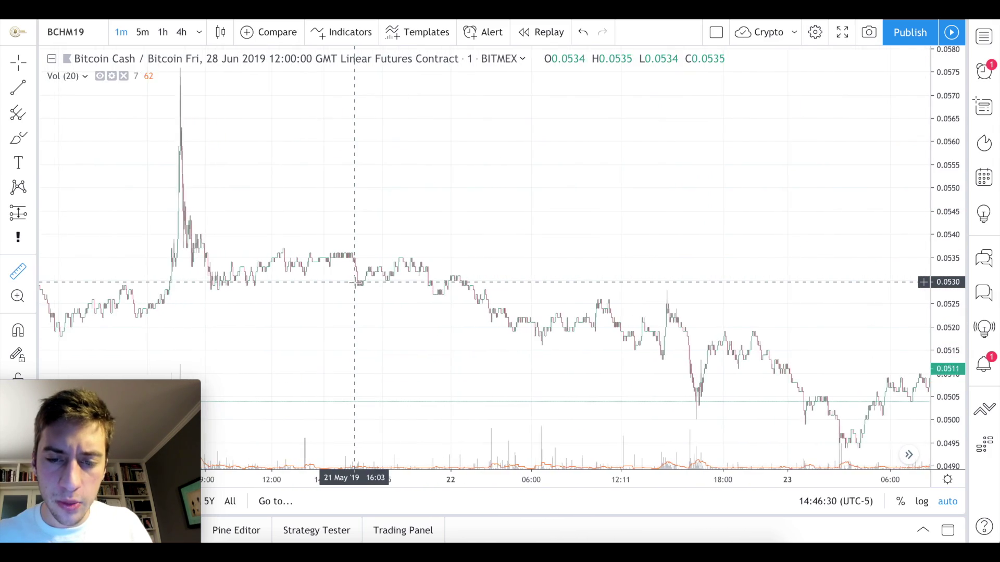
scroll(355, 283, "up", 5)
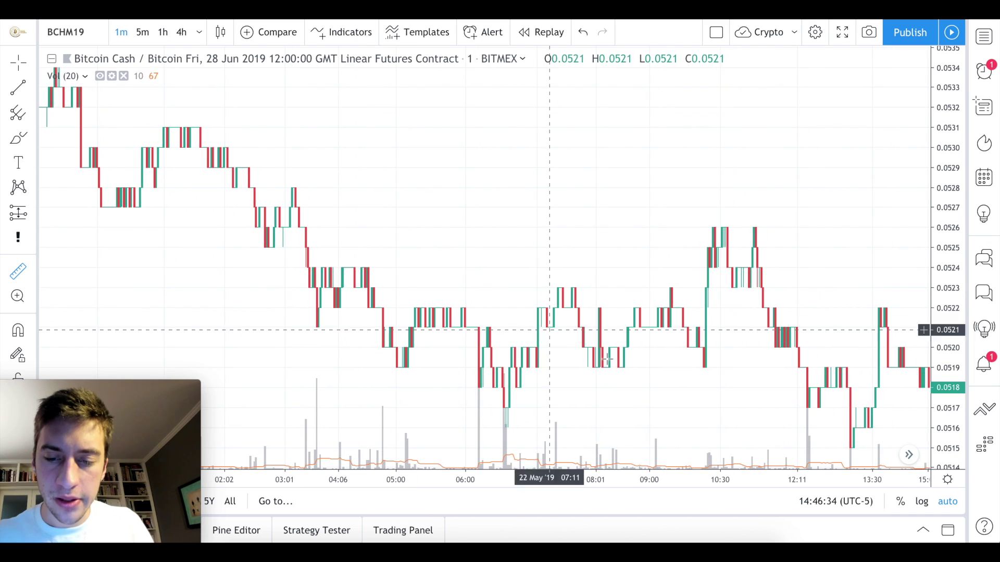
scroll(591, 365, "down", 8)
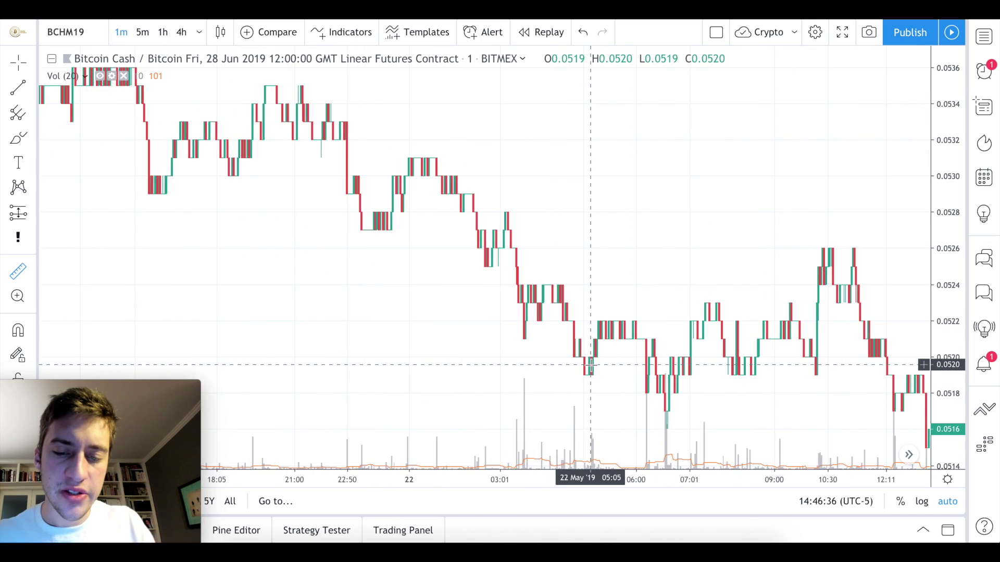
scroll(590, 365, "up", 7)
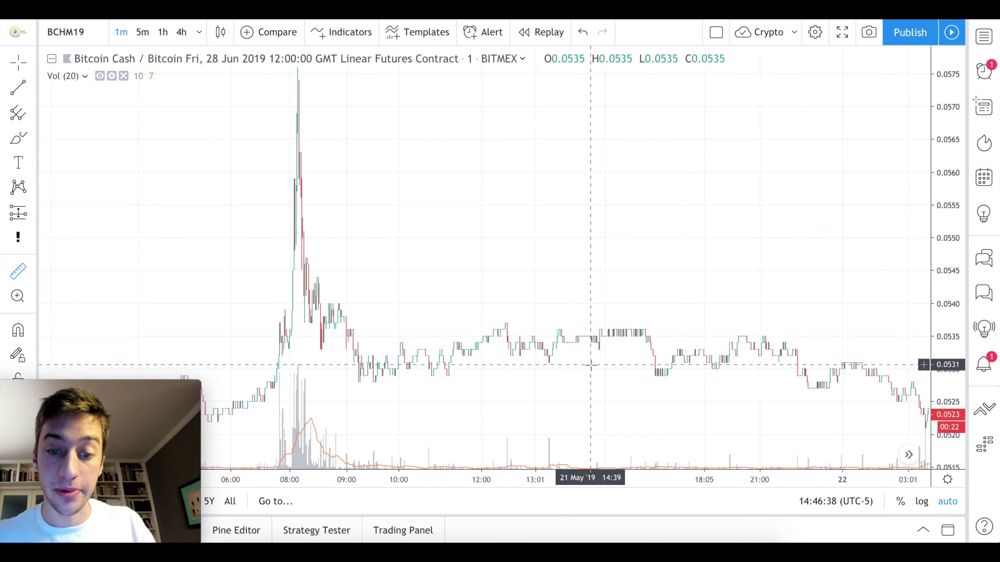
scroll(590, 365, "up", 4)
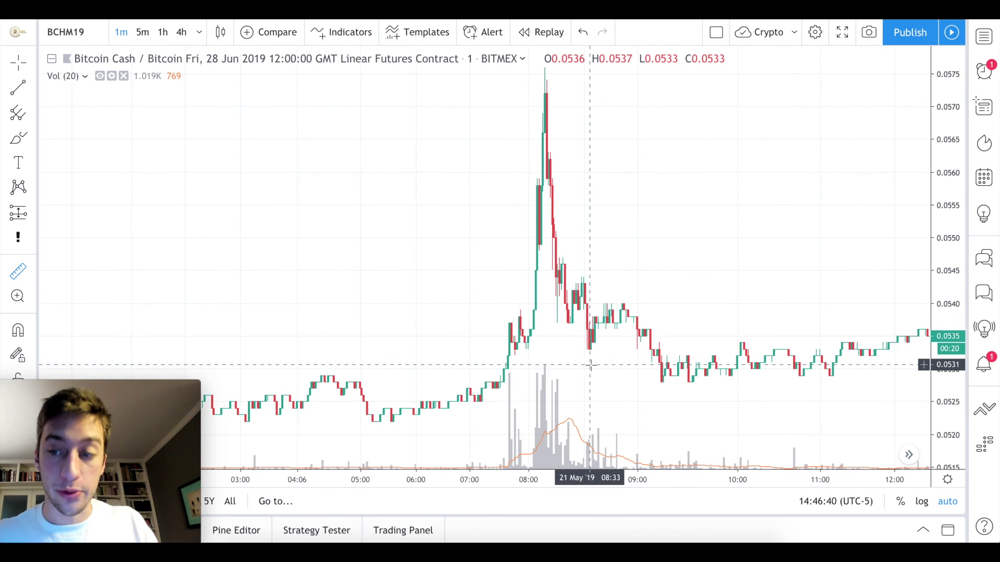
scroll(591, 365, "up", 5)
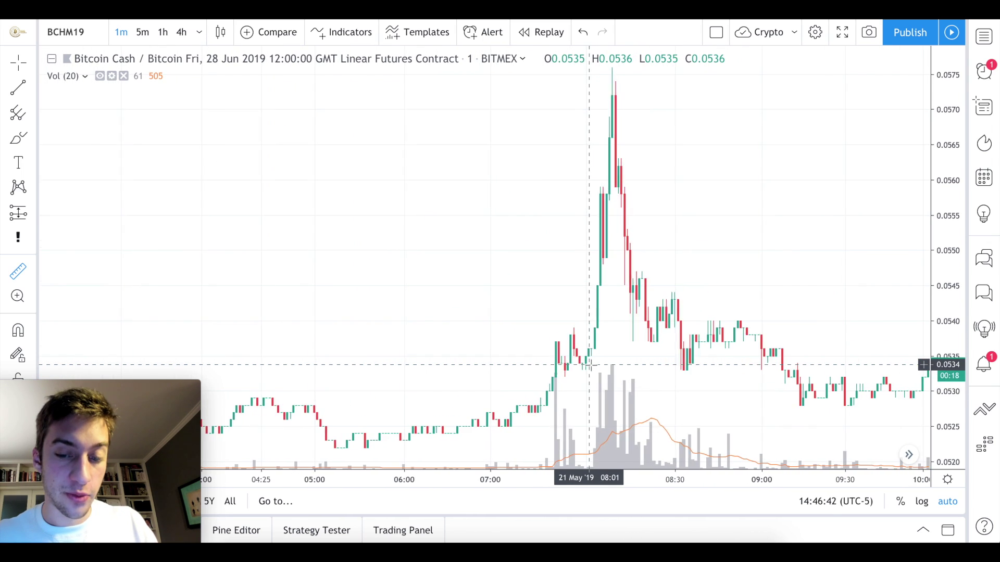
scroll(591, 365, "up", 1)
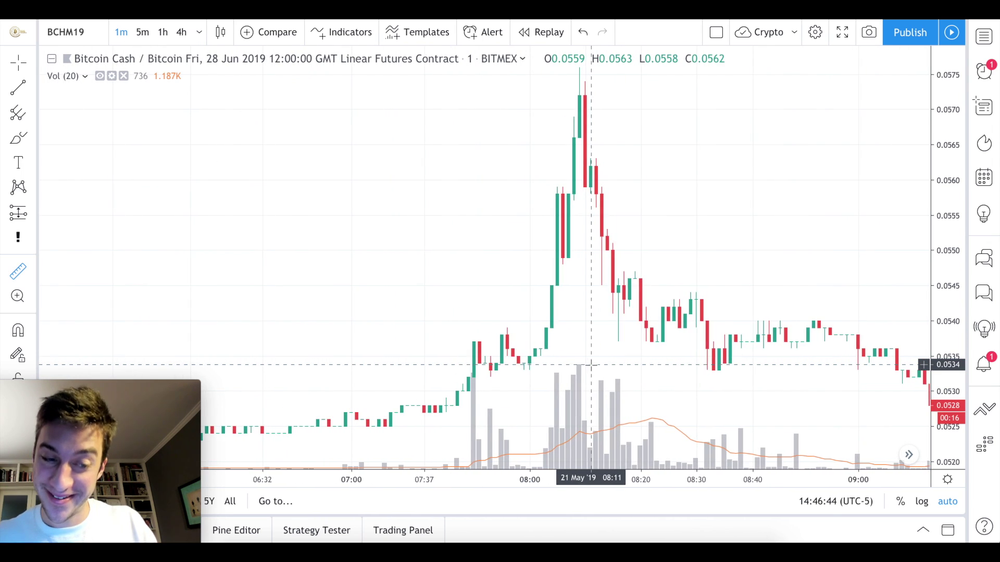
Set the minimum size in Rek.to to 100000 USD and examine the 536-contract BCHM19 buy liquidation from 5/21 8:05.
key("ctrl+Tab")
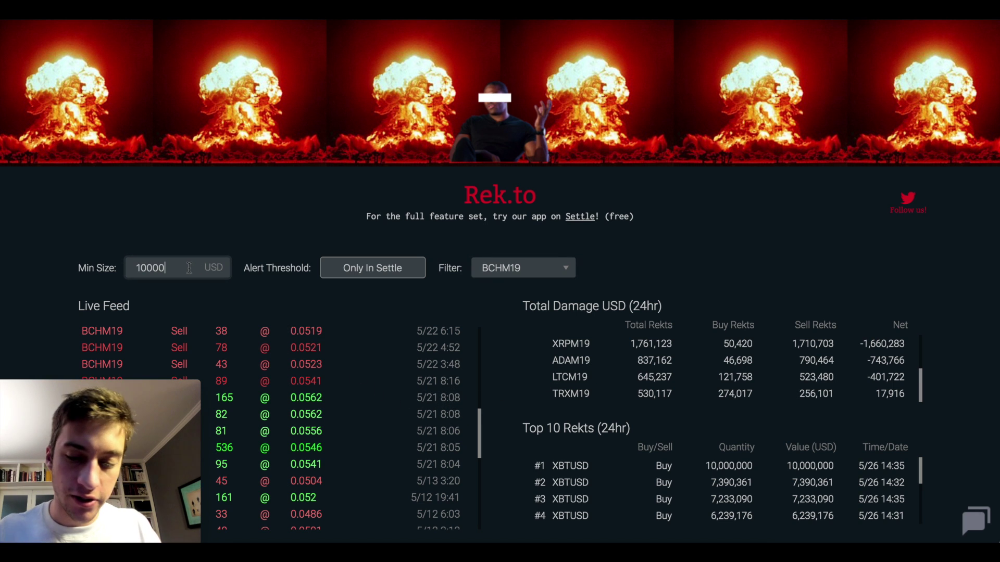
type("0")
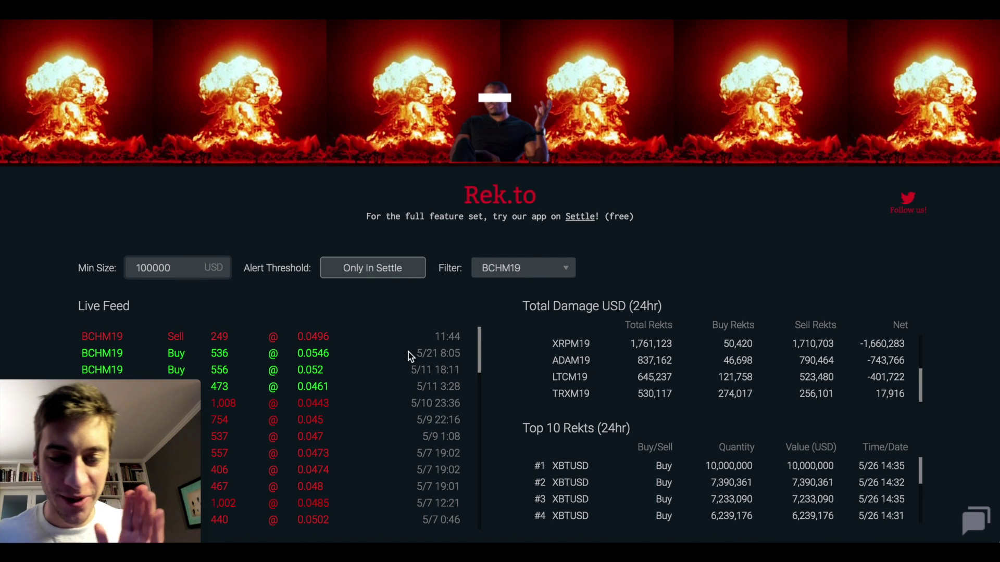
double_click(312, 353)
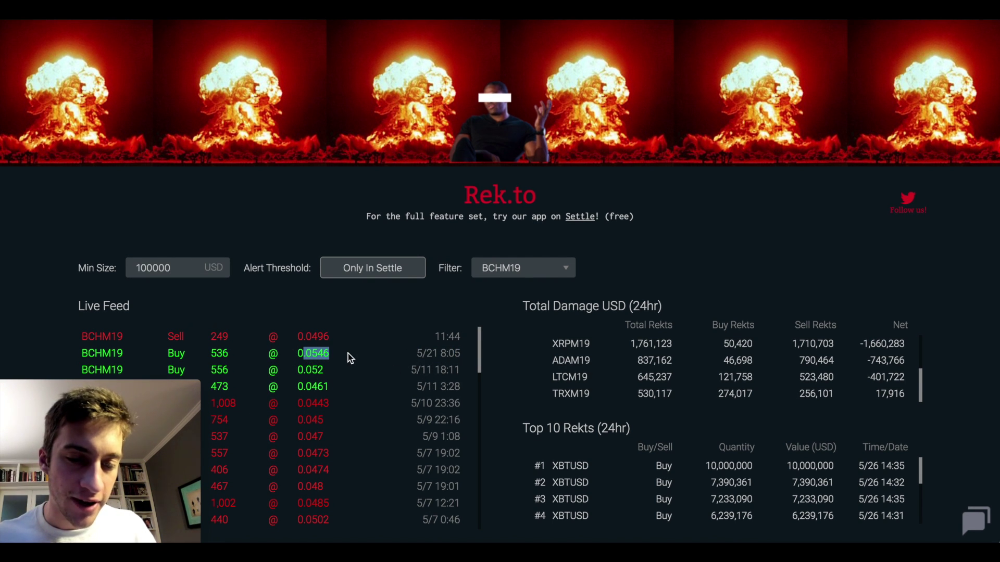
left_click(377, 362)
left_click_drag(437, 354, 471, 355)
Measure the BCHM19 decline in TradingView from 0.0559 at 08:05 on 21 May to 0.0494 at 09:15 on 23 May, then clear the measurement.
left_click(304, 199)
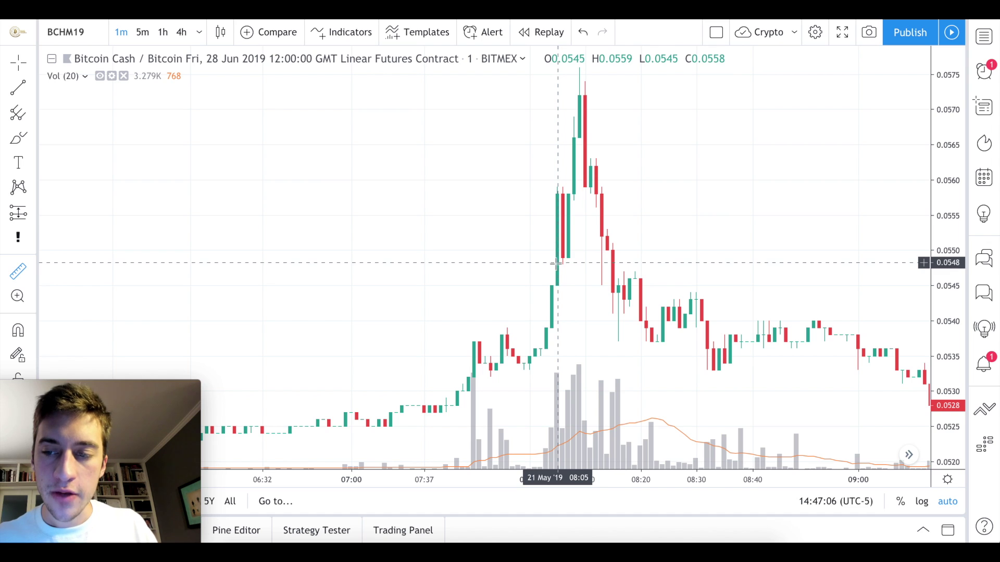
left_click(556, 198, "shift")
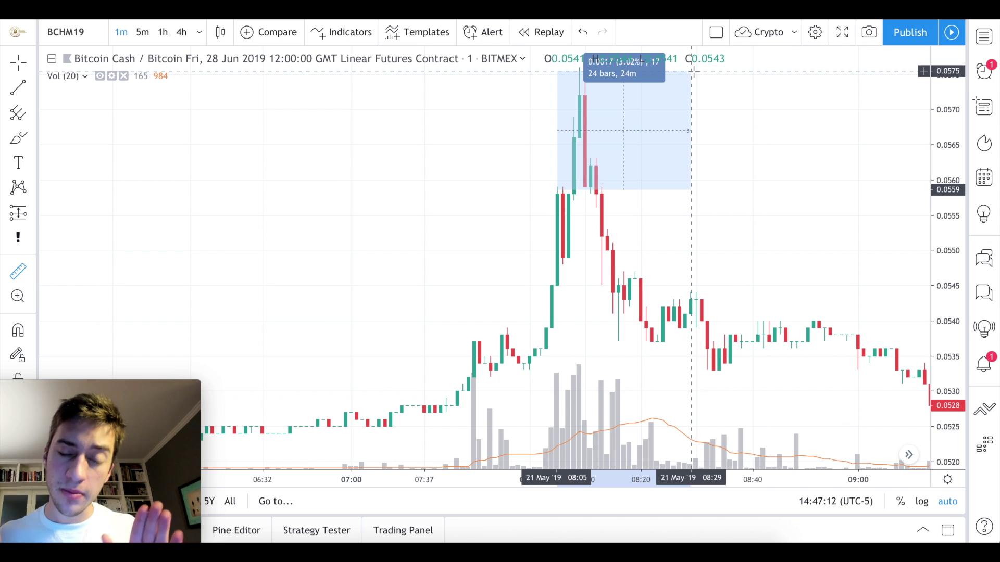
scroll(693, 71, "down", 10)
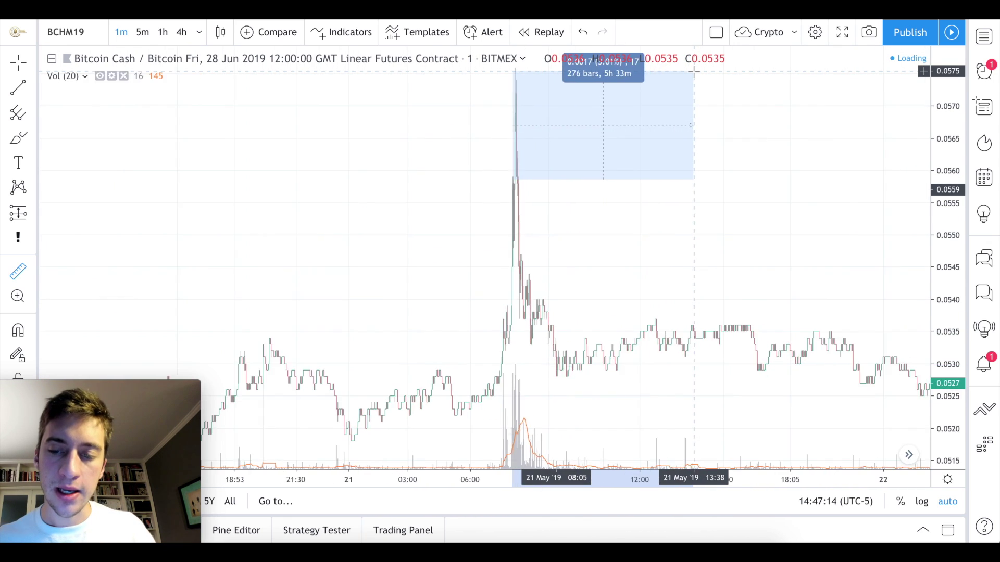
scroll(694, 71, "down", 8)
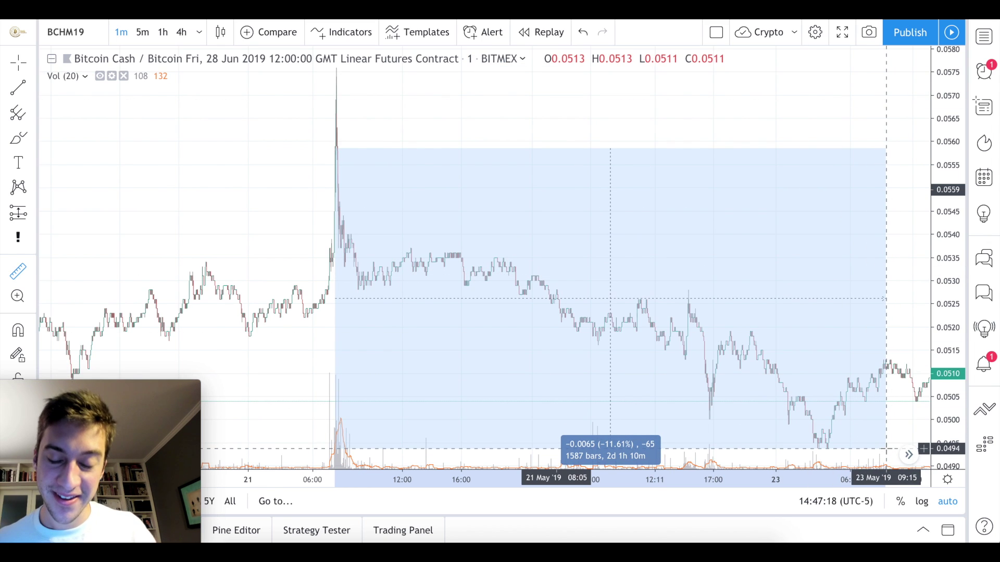
left_click(887, 448)
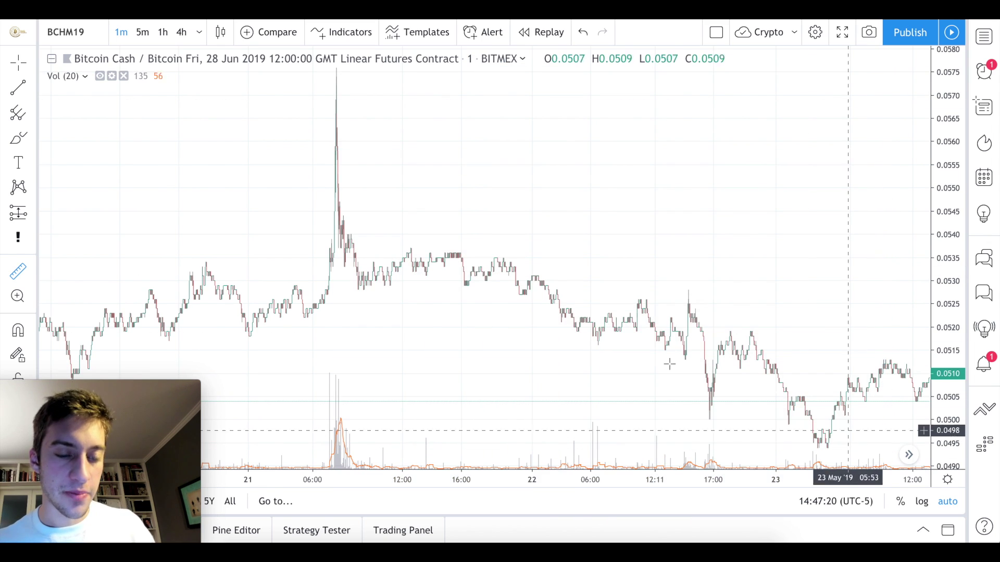
scroll(510, 324, "up", 6)
scroll(510, 324, "up", 8)
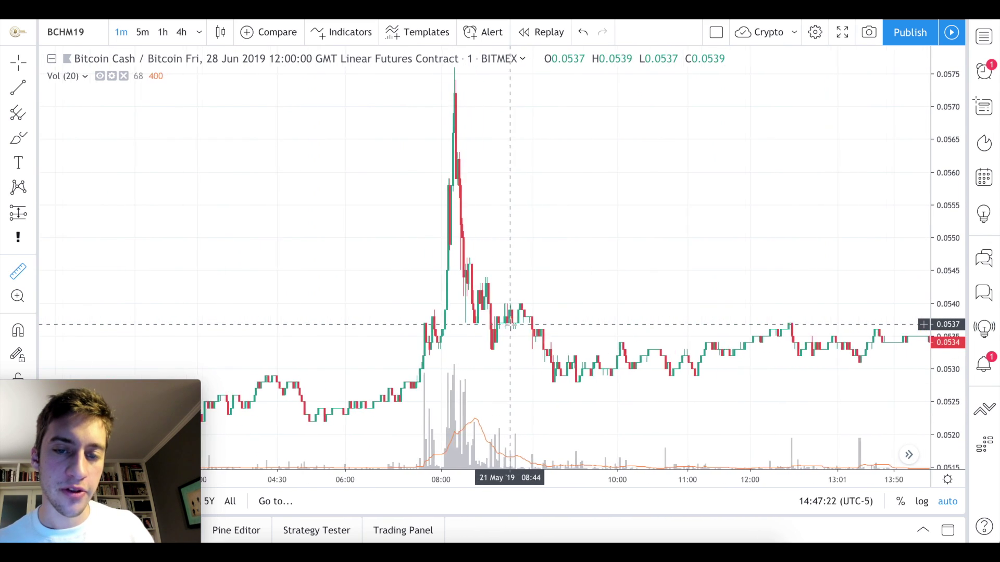
scroll(511, 325, "left", 1)
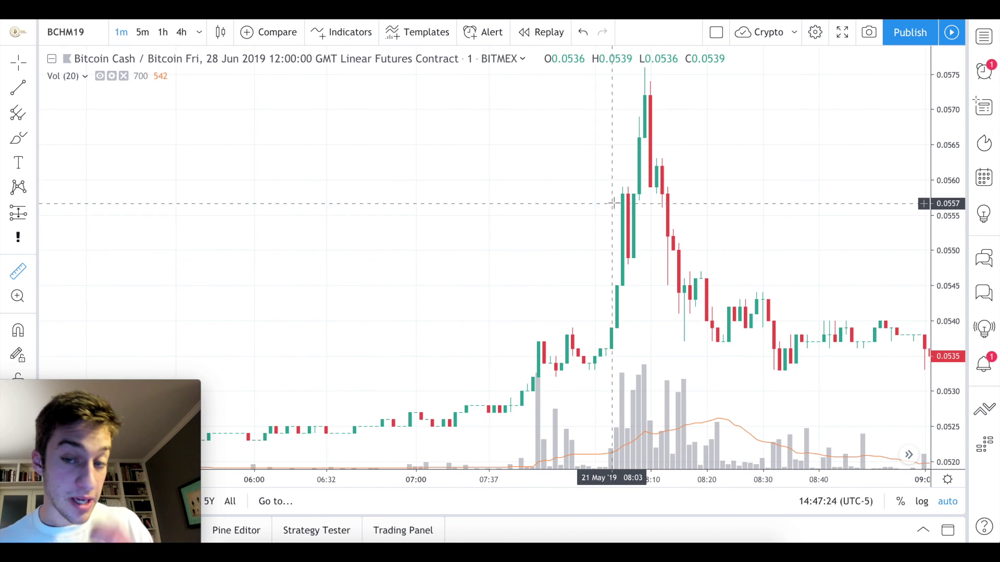
Set the minimum size in Rek.to to 10000 USD and examine the cluster of BCHM19 liquidations from 5/21 8:04 to 8:16.
key("ctrl+Tab")
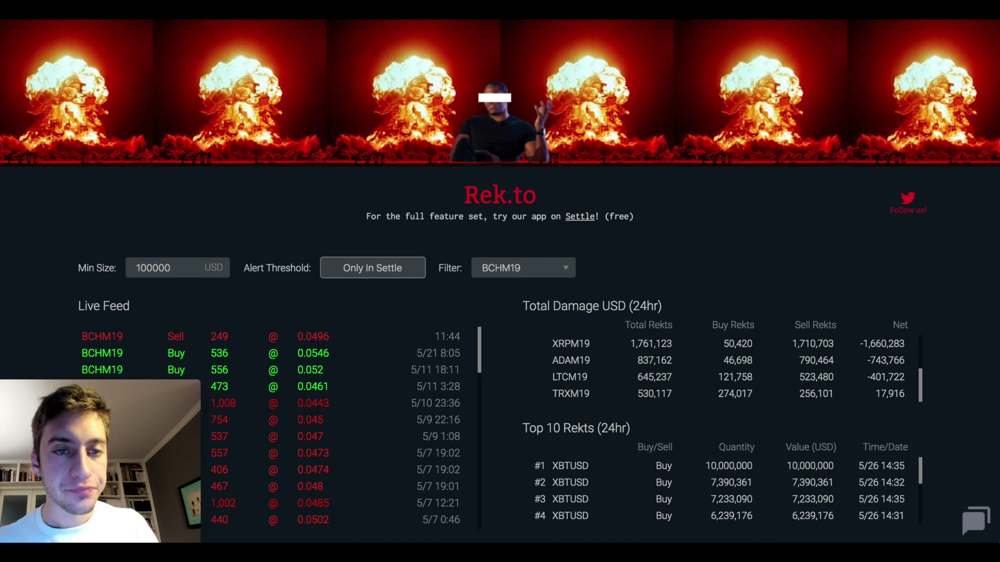
key("BackSpace")
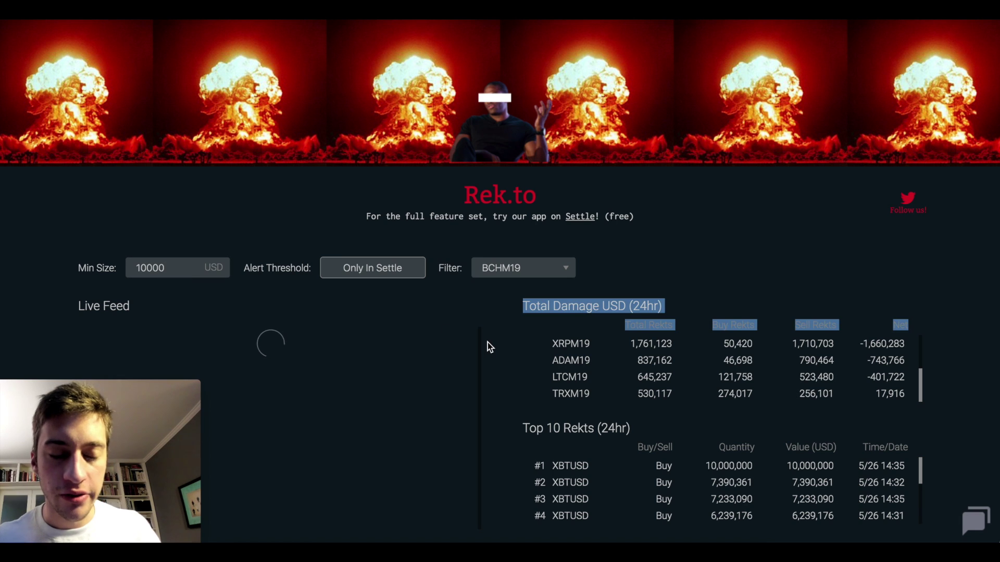
scroll(456, 377, "down", 10)
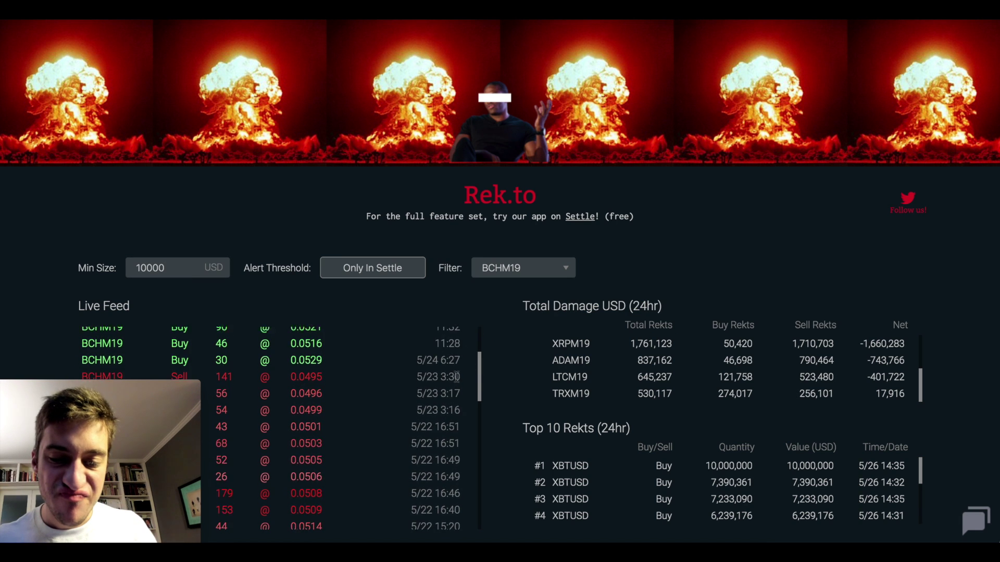
scroll(456, 377, "down", 5)
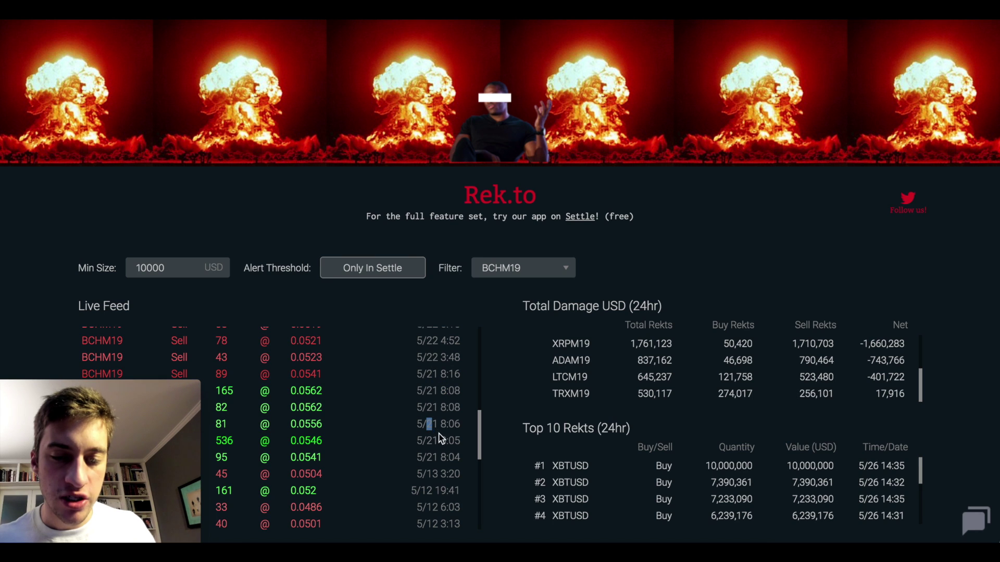
left_click_drag(437, 458, 469, 458)
left_click(436, 383)
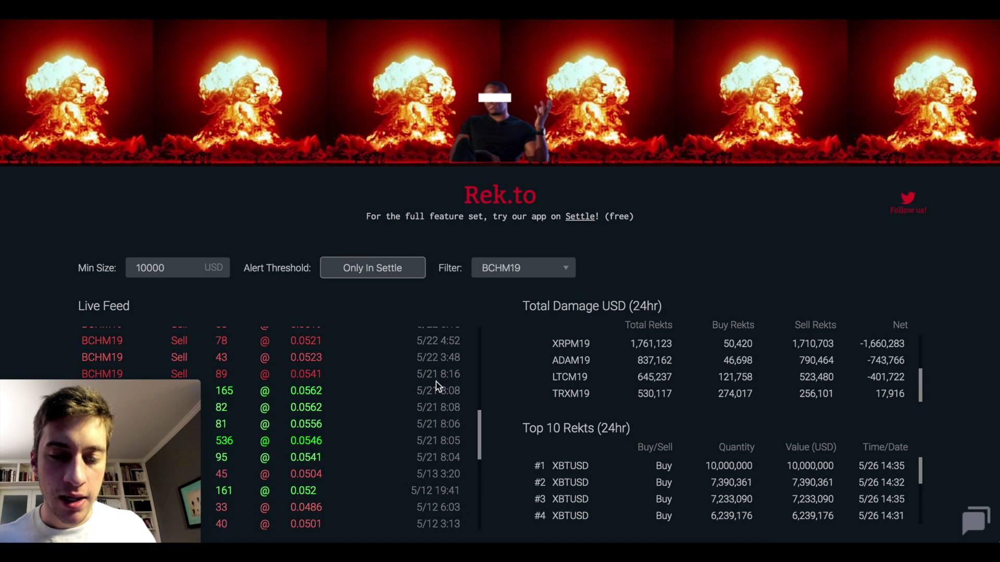
scroll(446, 383, "down", 1)
left_click_drag(462, 526, 464, 369)
left_click(463, 369)
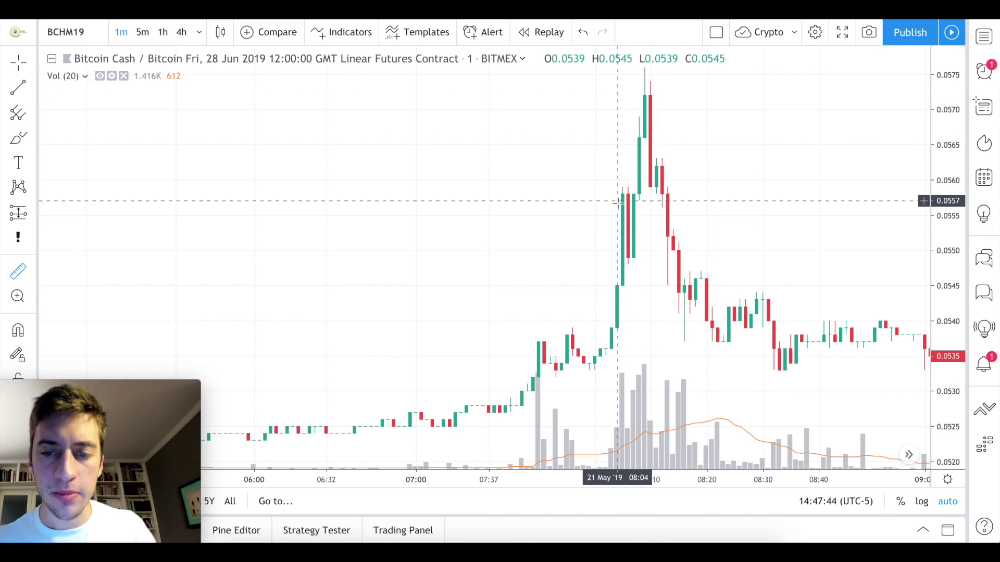
Examine the BCHM19 price course in TradingView from the 21 May spike through to around 12:00 on 27 May.
scroll(635, 148, "down", 5)
scroll(634, 147, "down", 10)
scroll(635, 148, "right", 10)
scroll(705, 280, "down", 5)
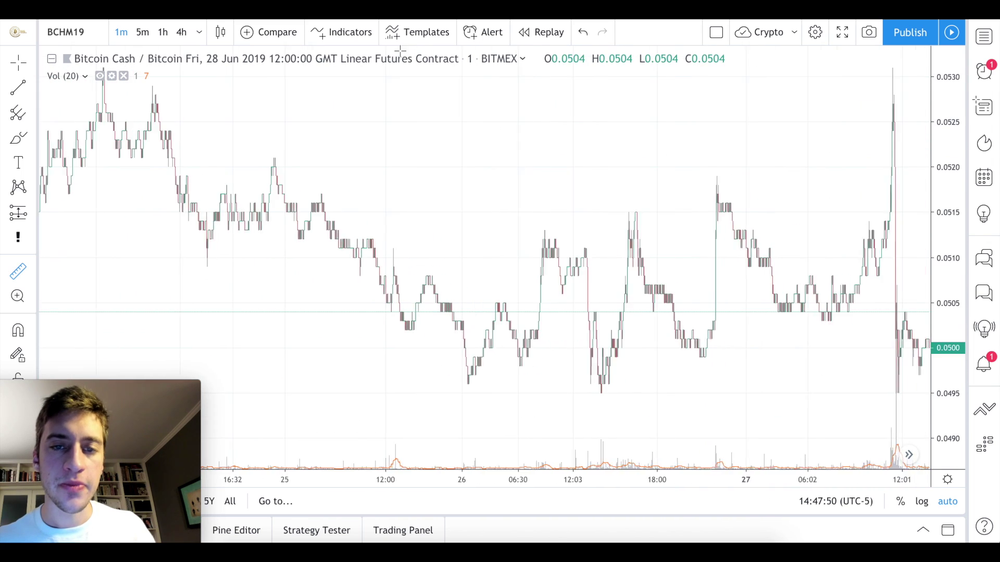
scroll(406, 59, "right", 2)
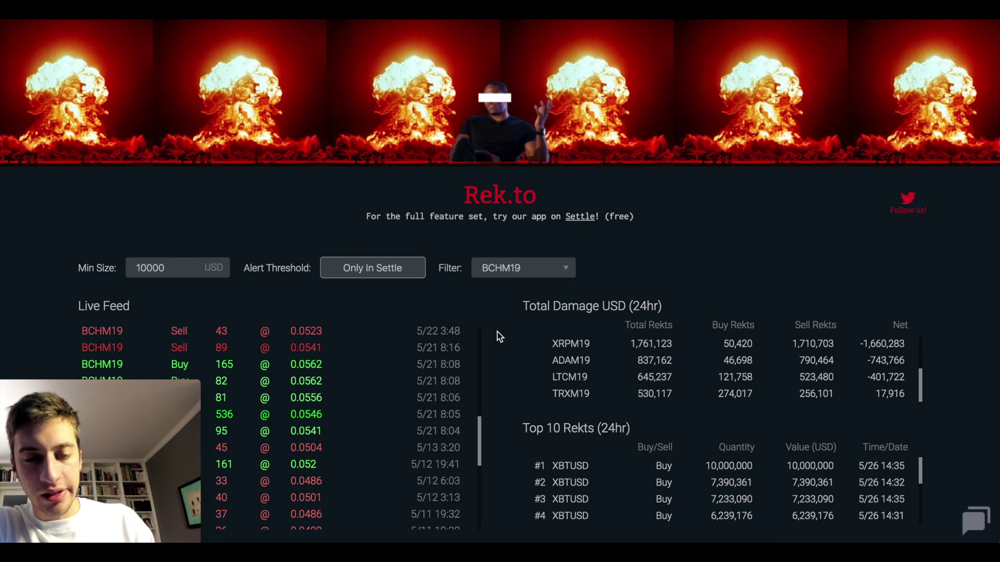
Compare the latest BCHM19 liquidations around 11:44 in Rek.to with the older ones from 21 and 22 May.
scroll(467, 354, "up", 10)
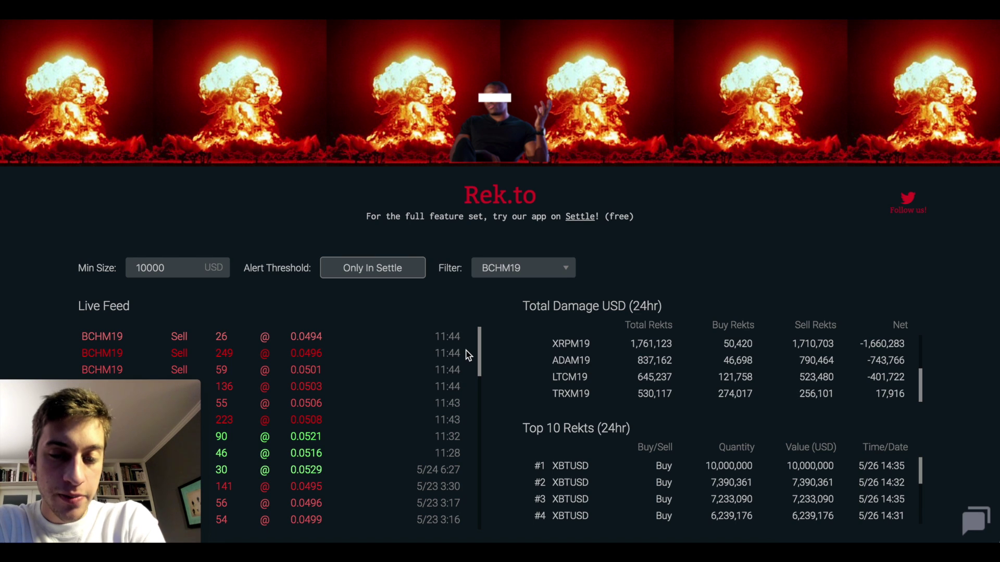
scroll(415, 418, "down", 5)
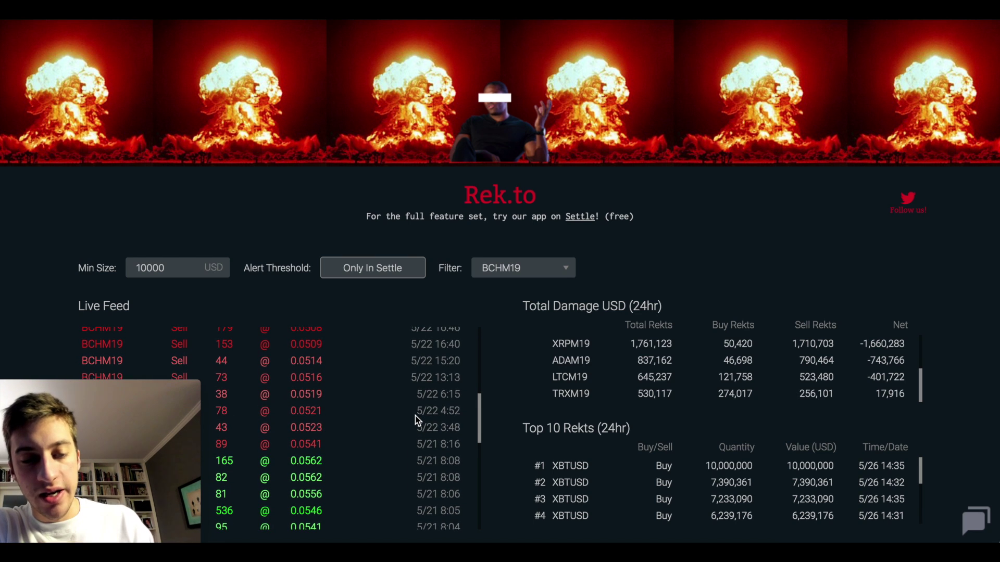
scroll(415, 417, "up", 5)
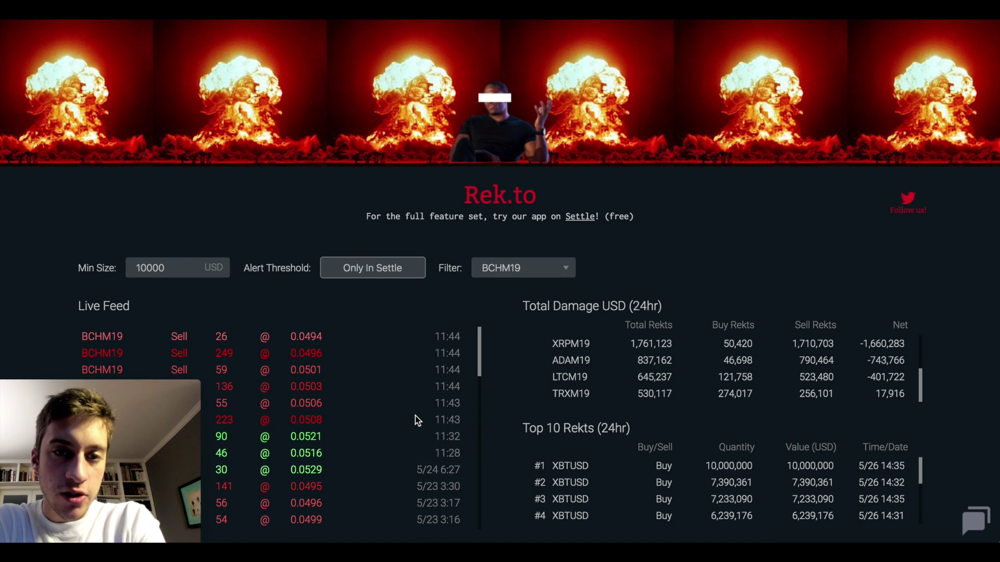